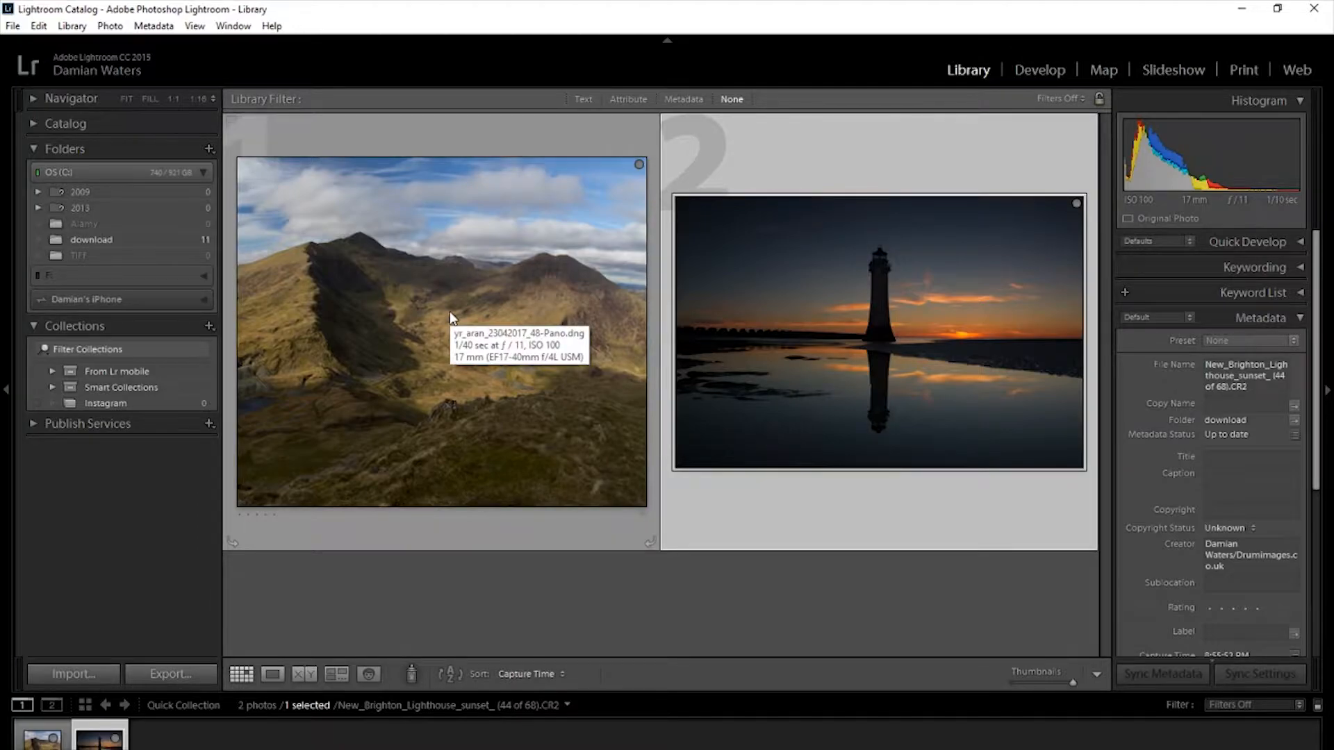
key("F2")
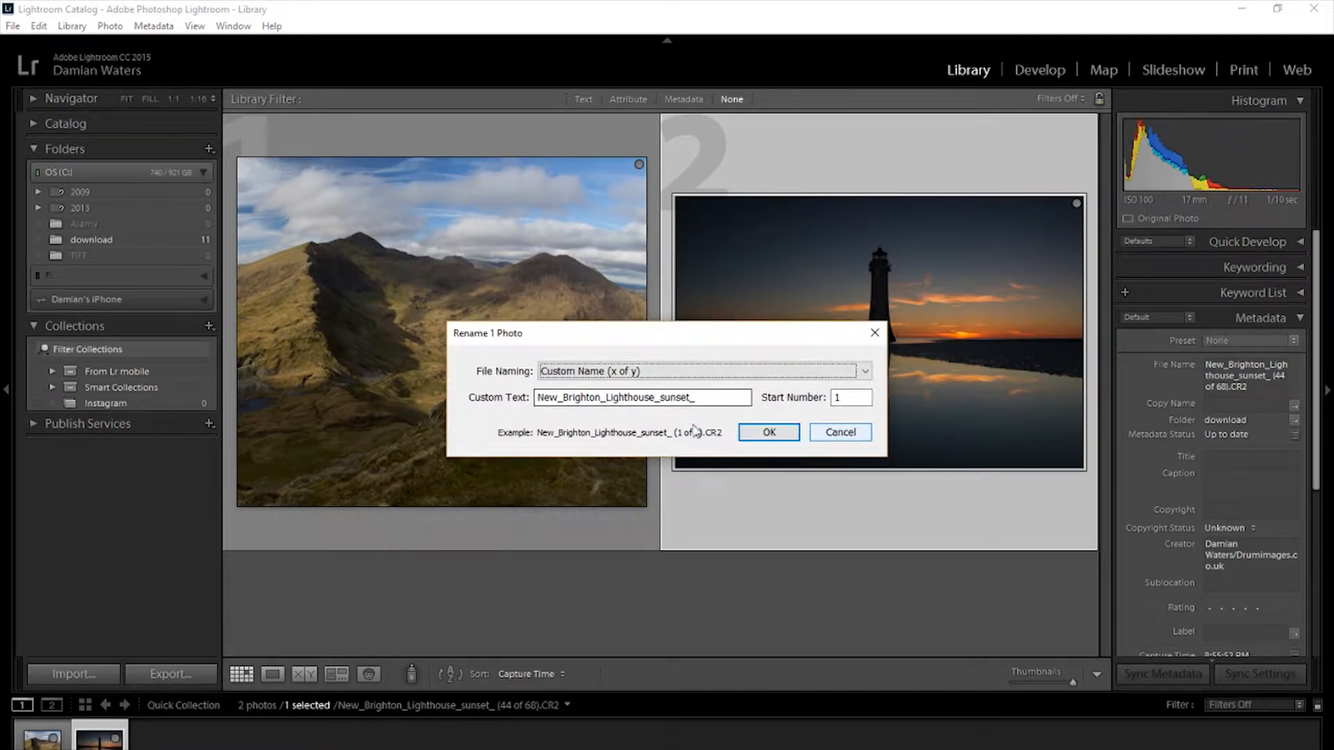
left_click(841, 433)
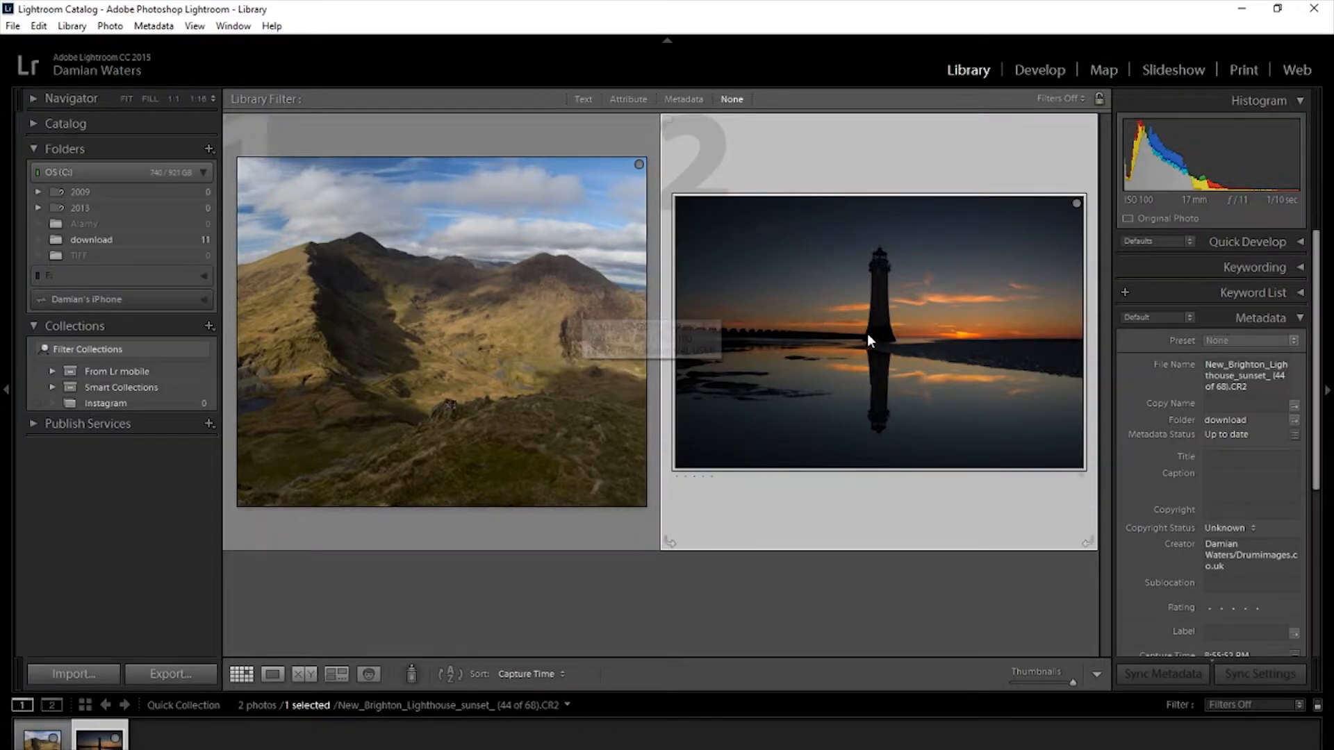
Open the lighthouse sunset photo in Develop and enable chromatic aberration removal and lens profile corrections.
left_click(1039, 69)
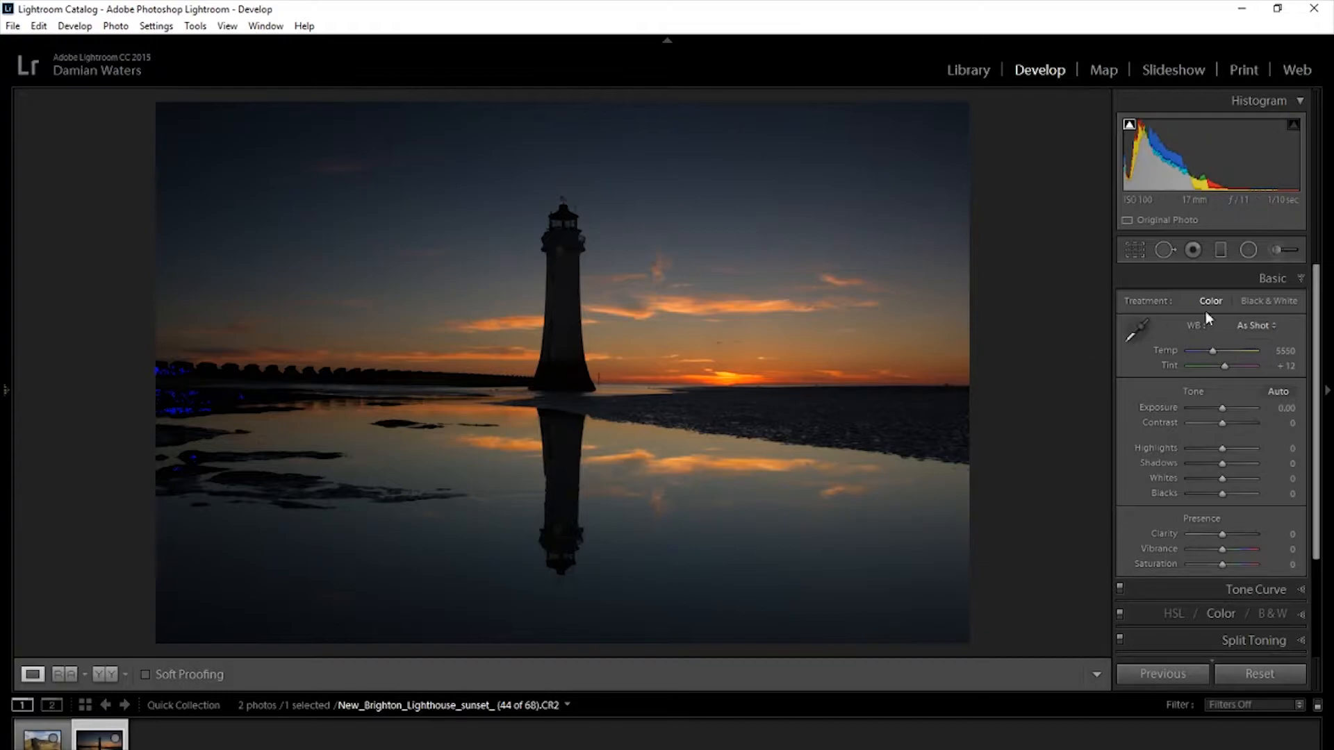
left_click(1301, 278)
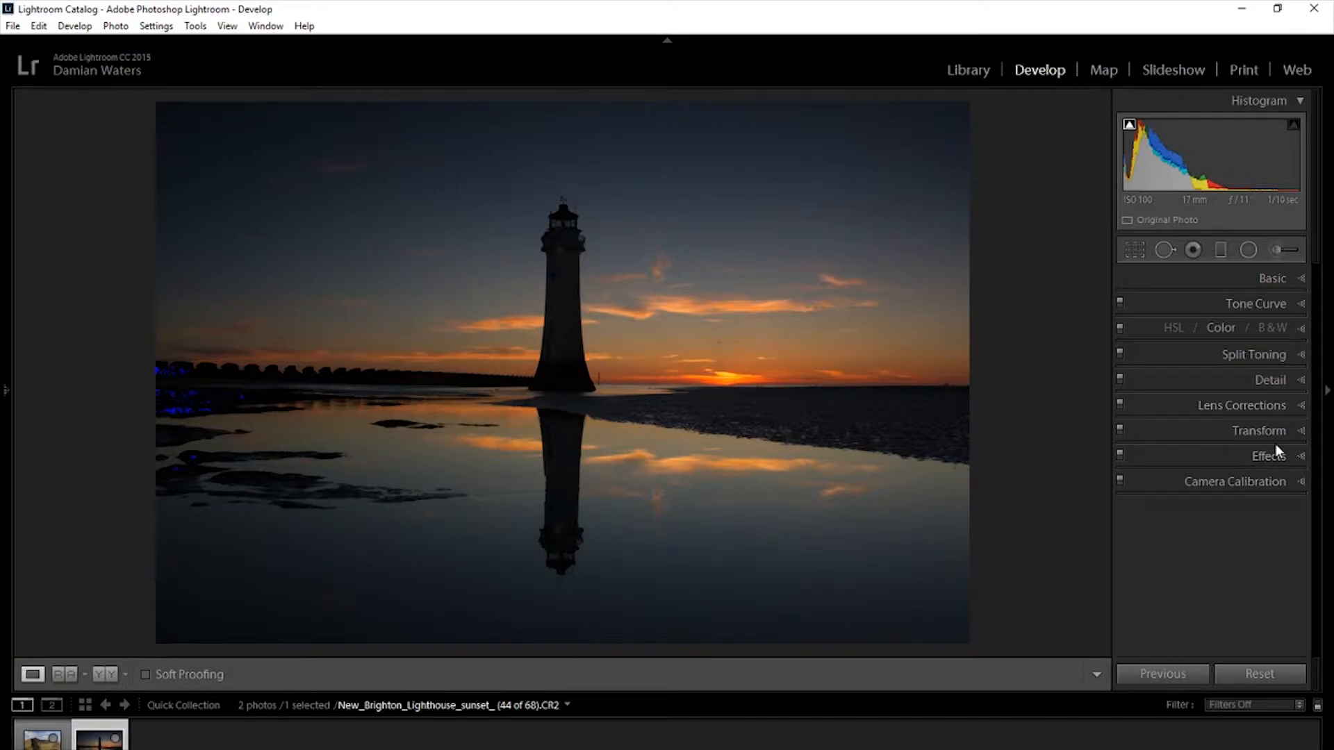
left_click(1296, 403)
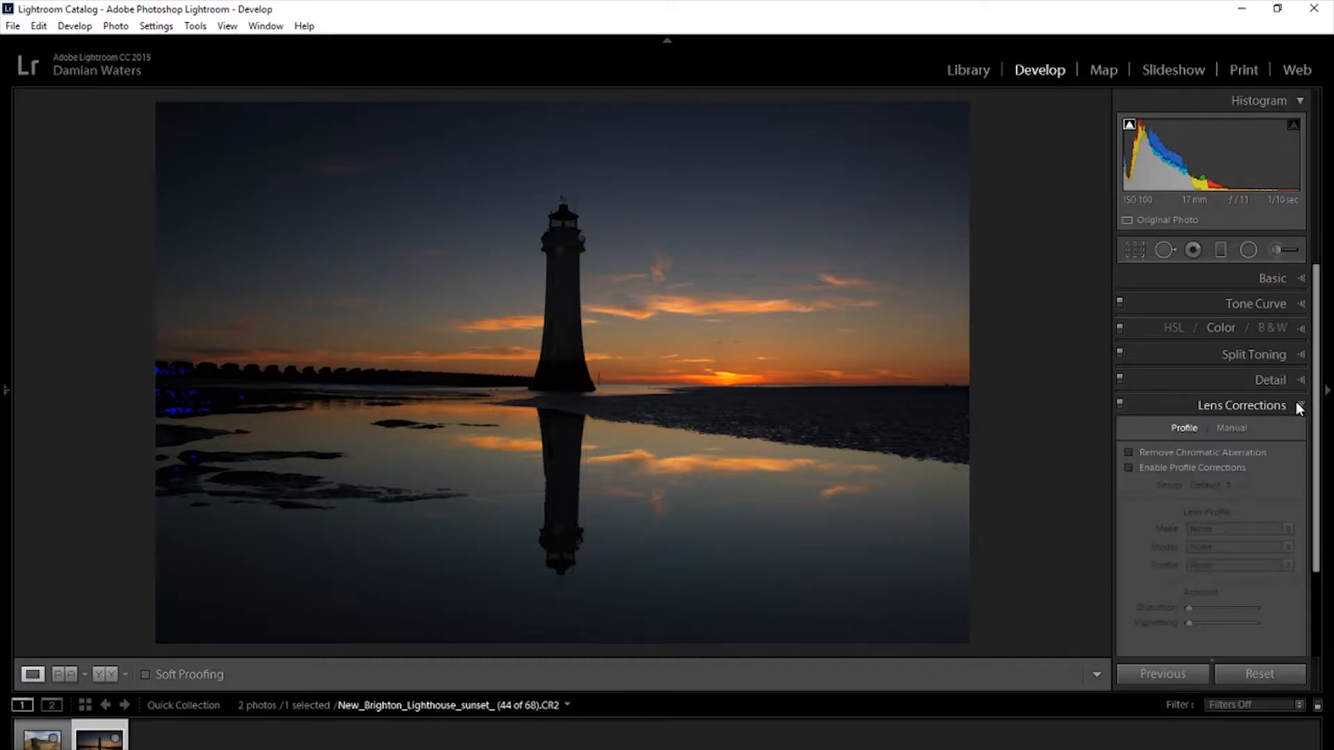
left_click(1128, 453)
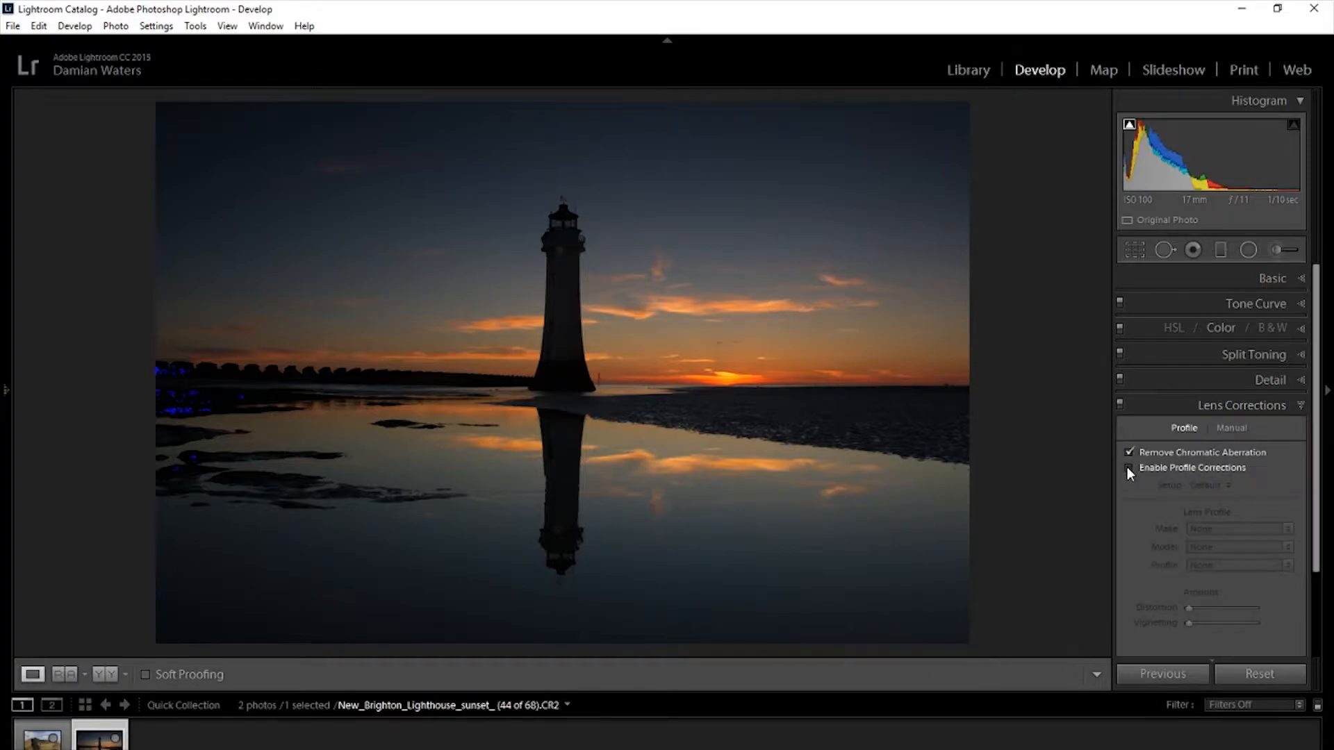
left_click(1126, 467)
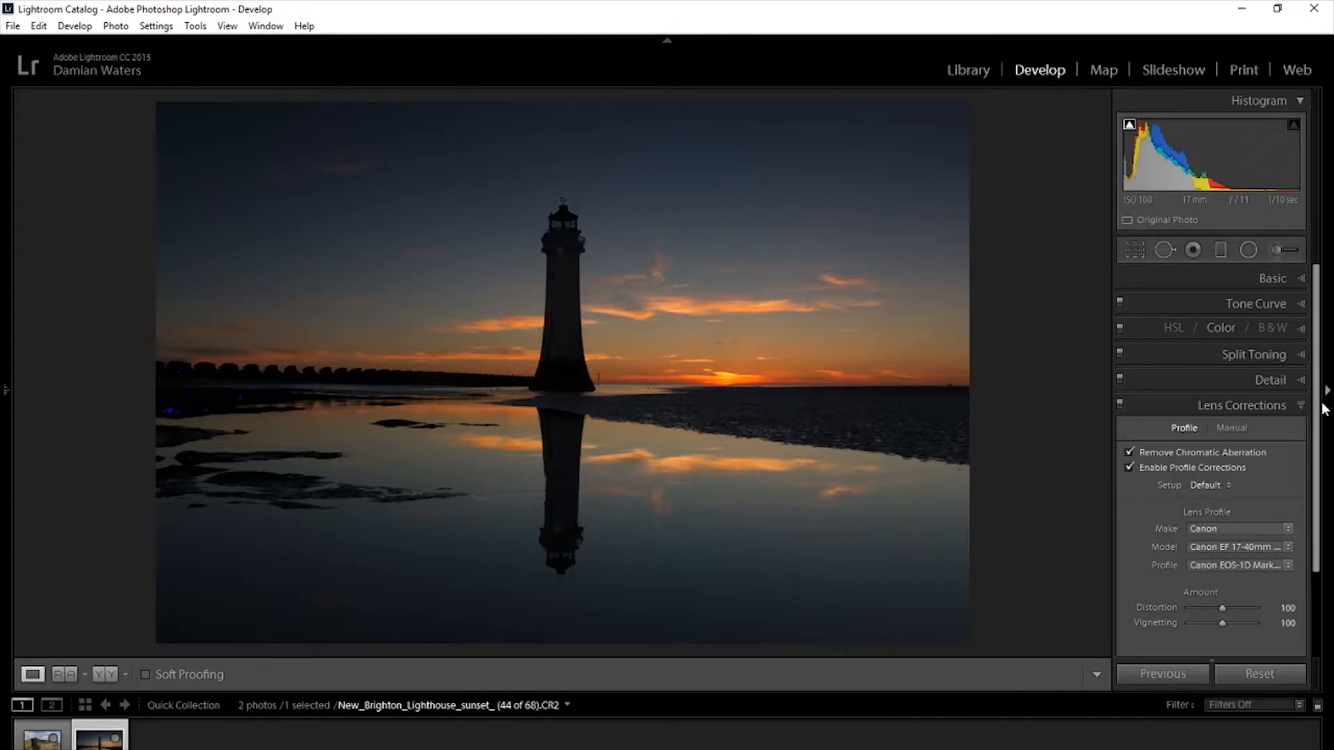
Compare the lighthouse photo with lens profile corrections off and on several times, leaving them enabled.
left_click(1128, 467)
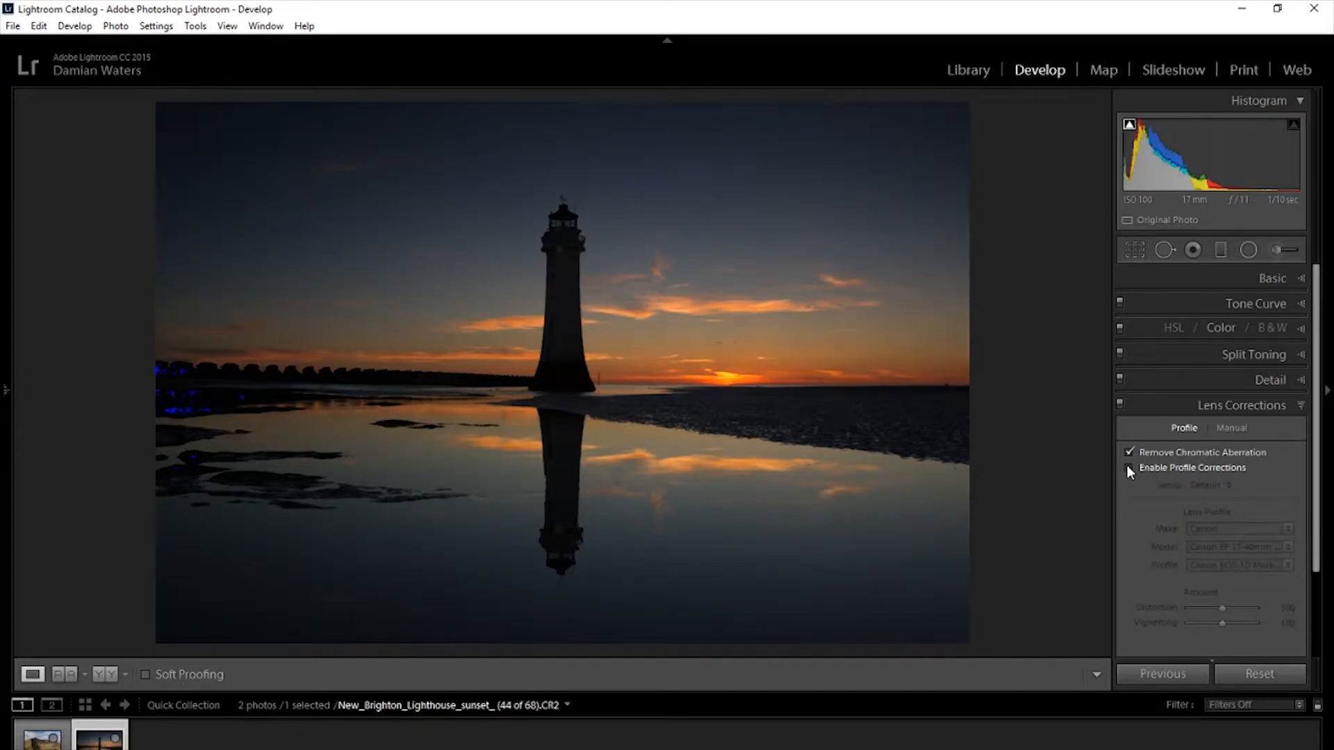
left_click(1128, 468)
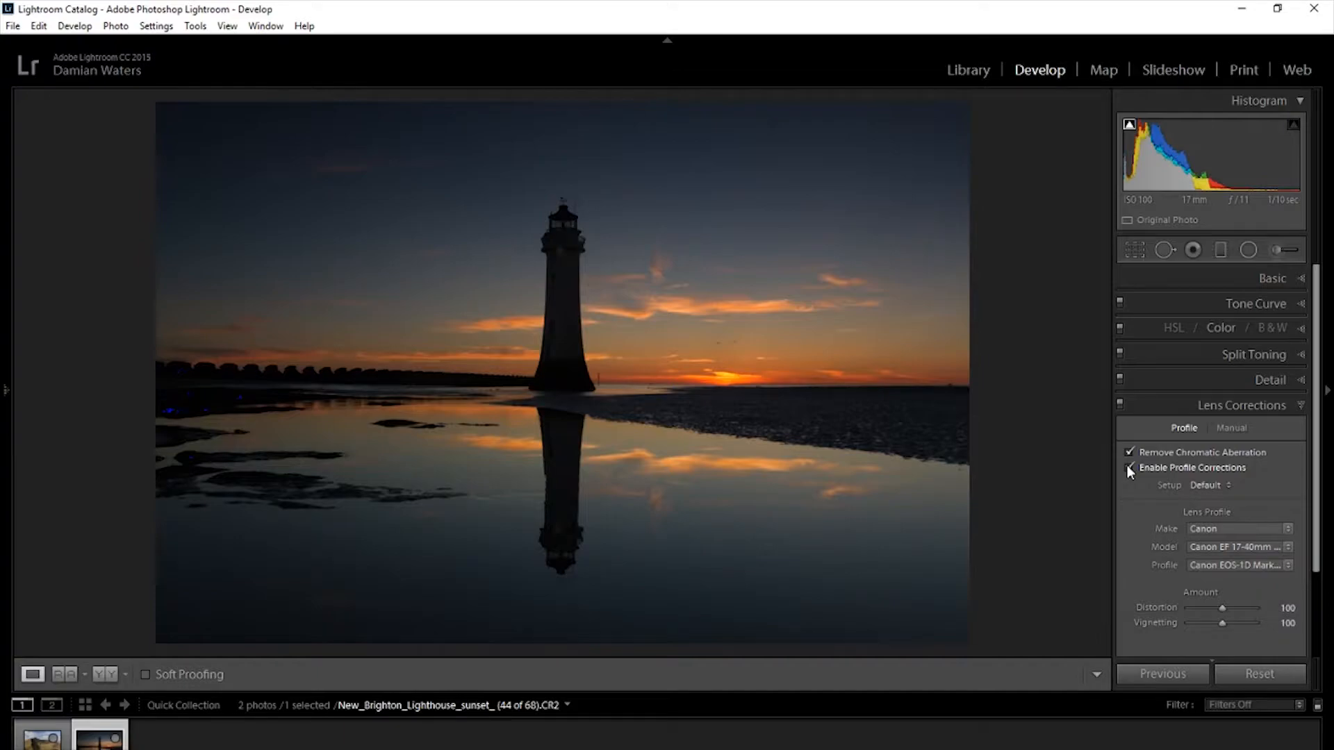
left_click(1127, 467)
left_click(1128, 468)
left_click(1127, 468)
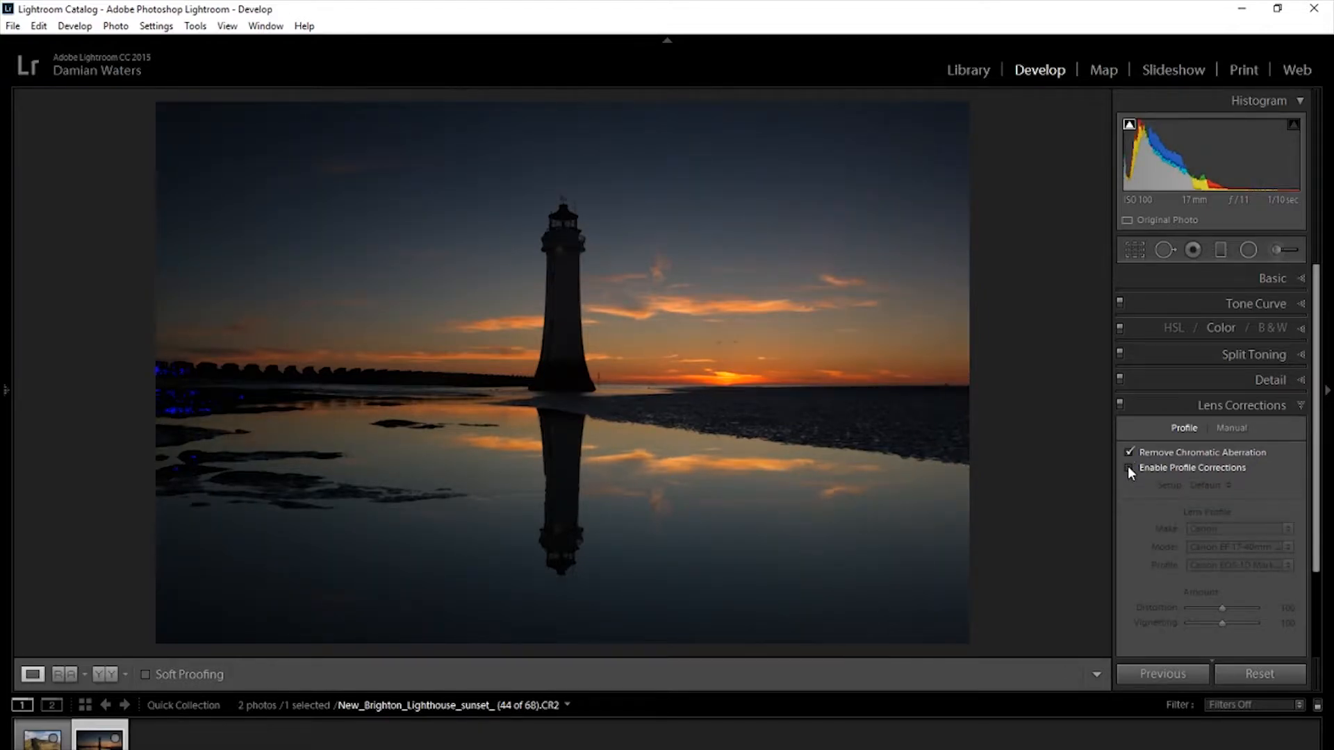
left_click(1127, 468)
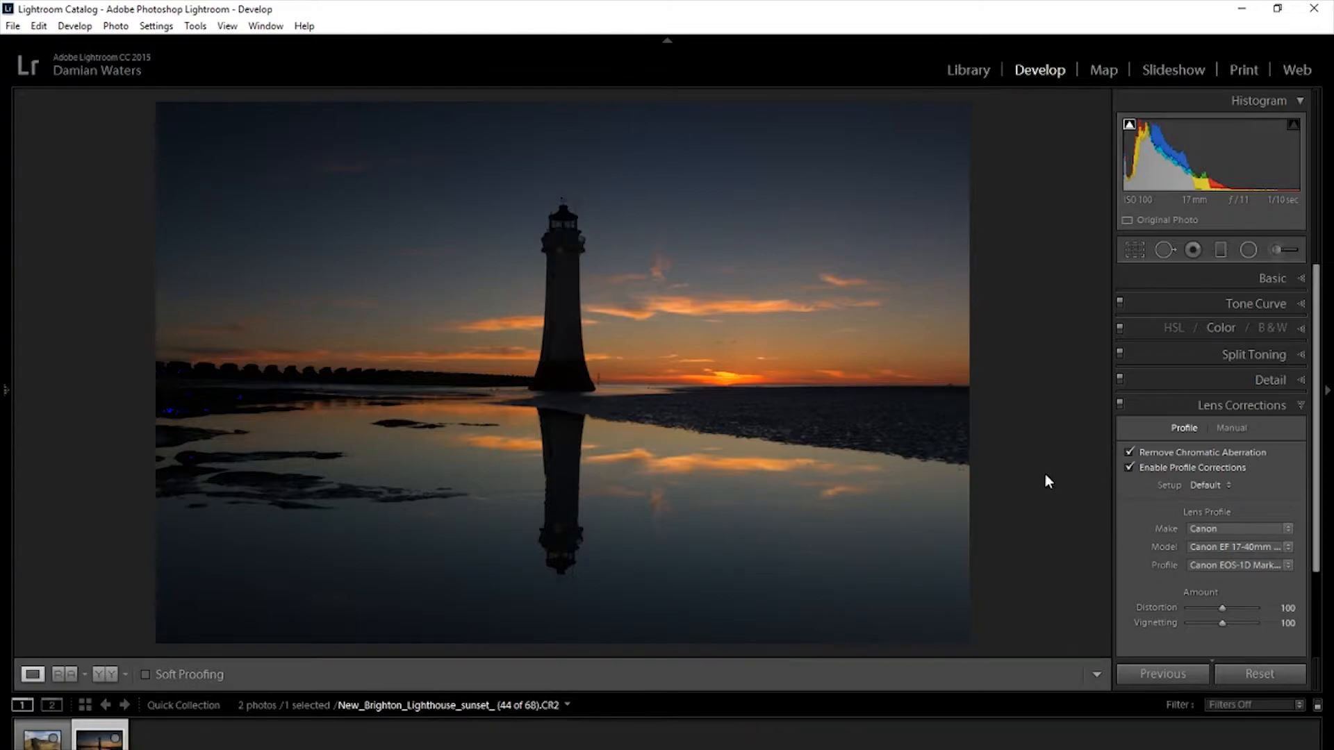
left_click(1297, 407)
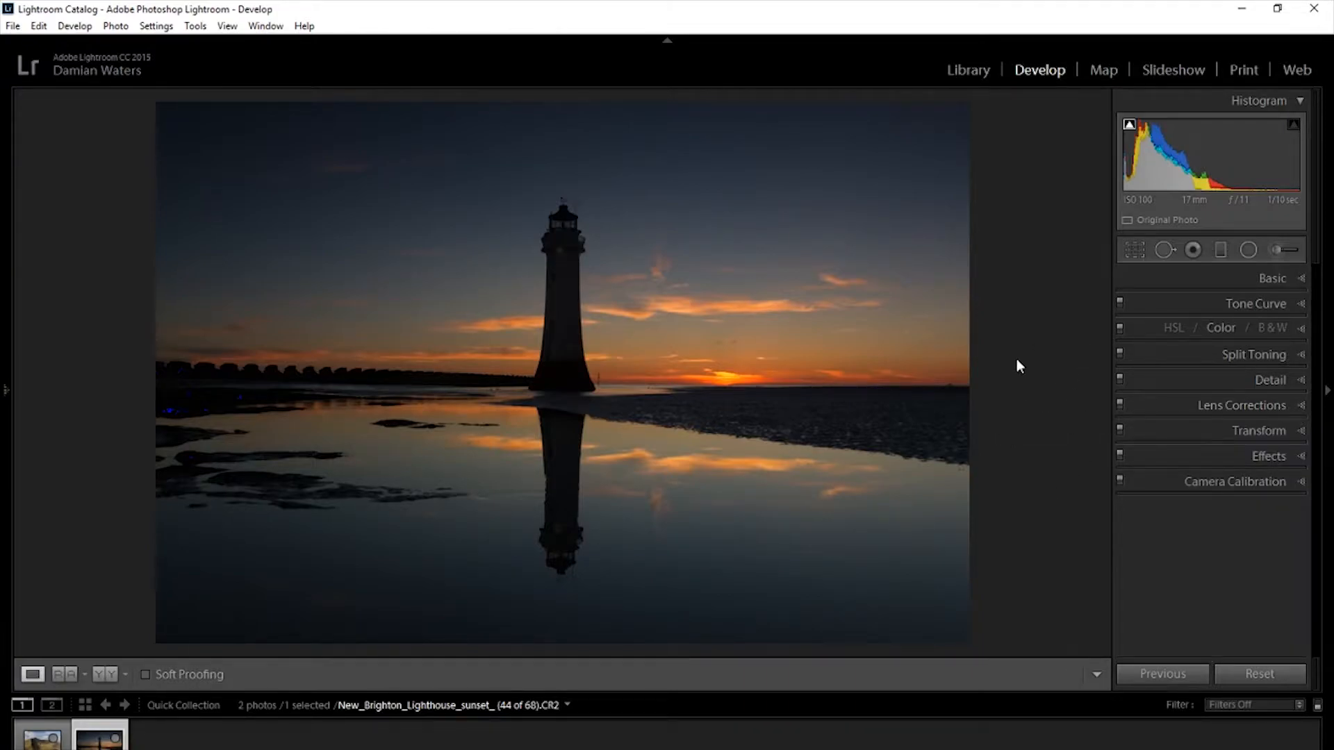
Straighten the photo to an angle of -0.65 by tracing the horizon beside the lighthouse with the Straighten tool.
left_click(1136, 249)
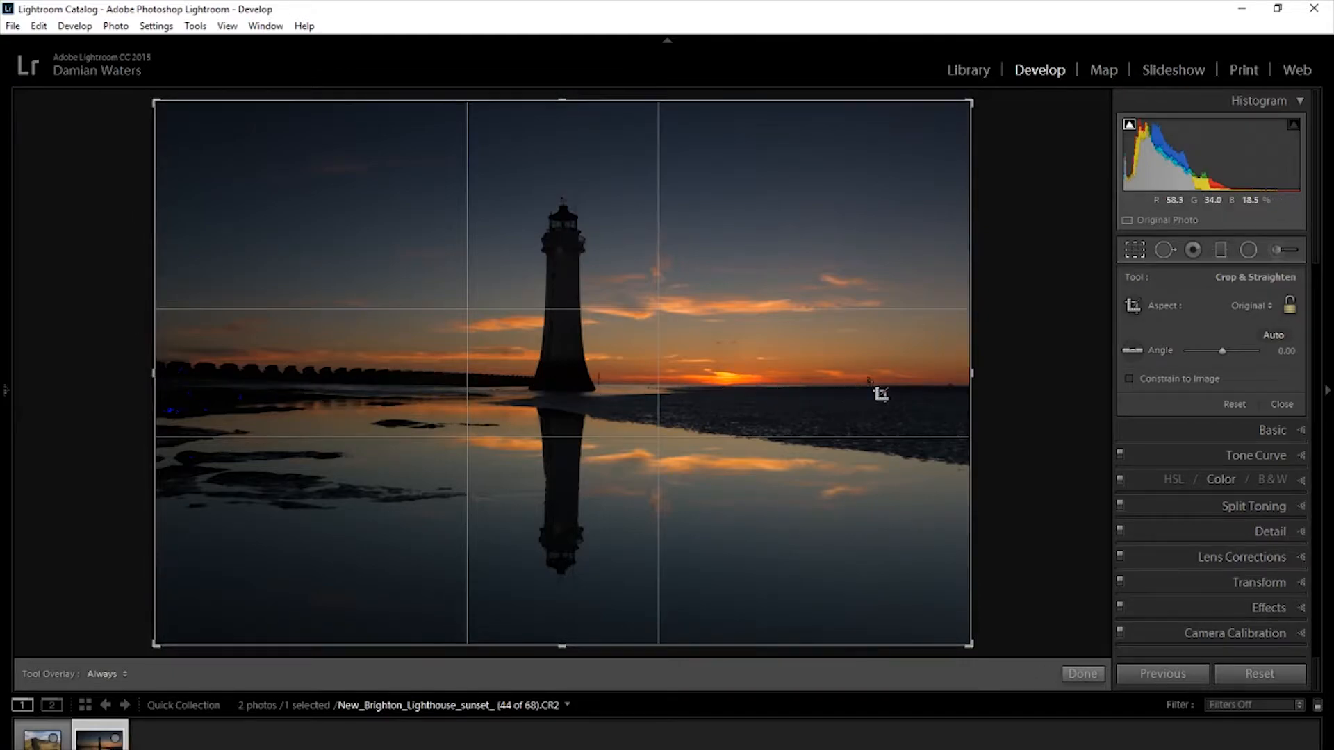
left_click(1132, 353)
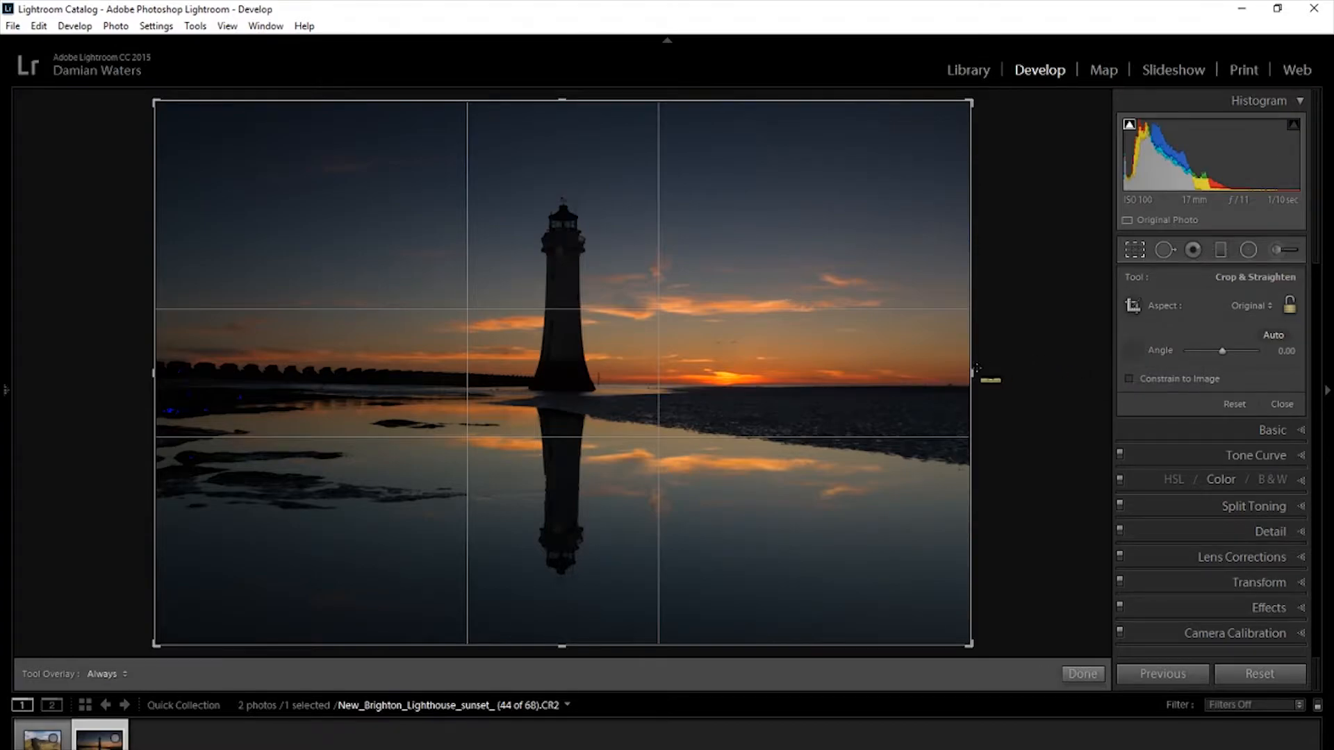
left_click_drag(881, 385, 601, 382)
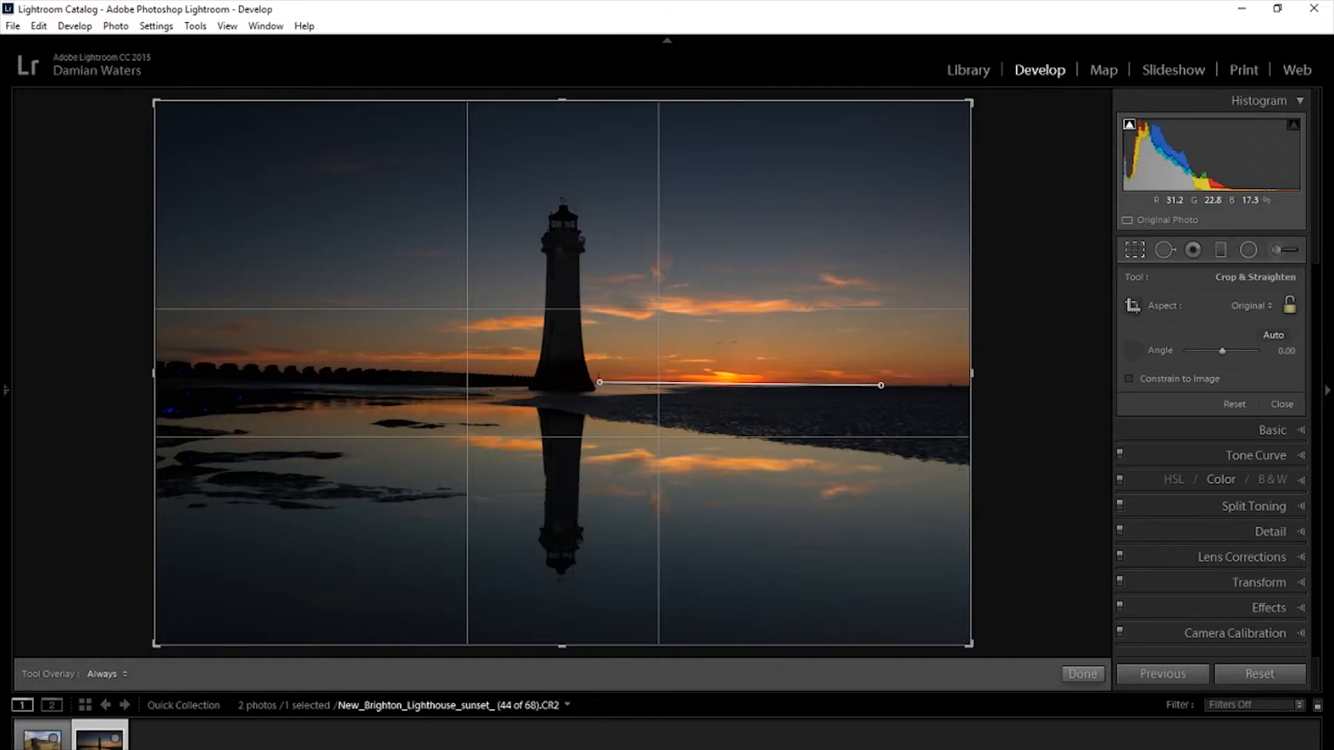
left_click_drag(599, 382, 597, 381)
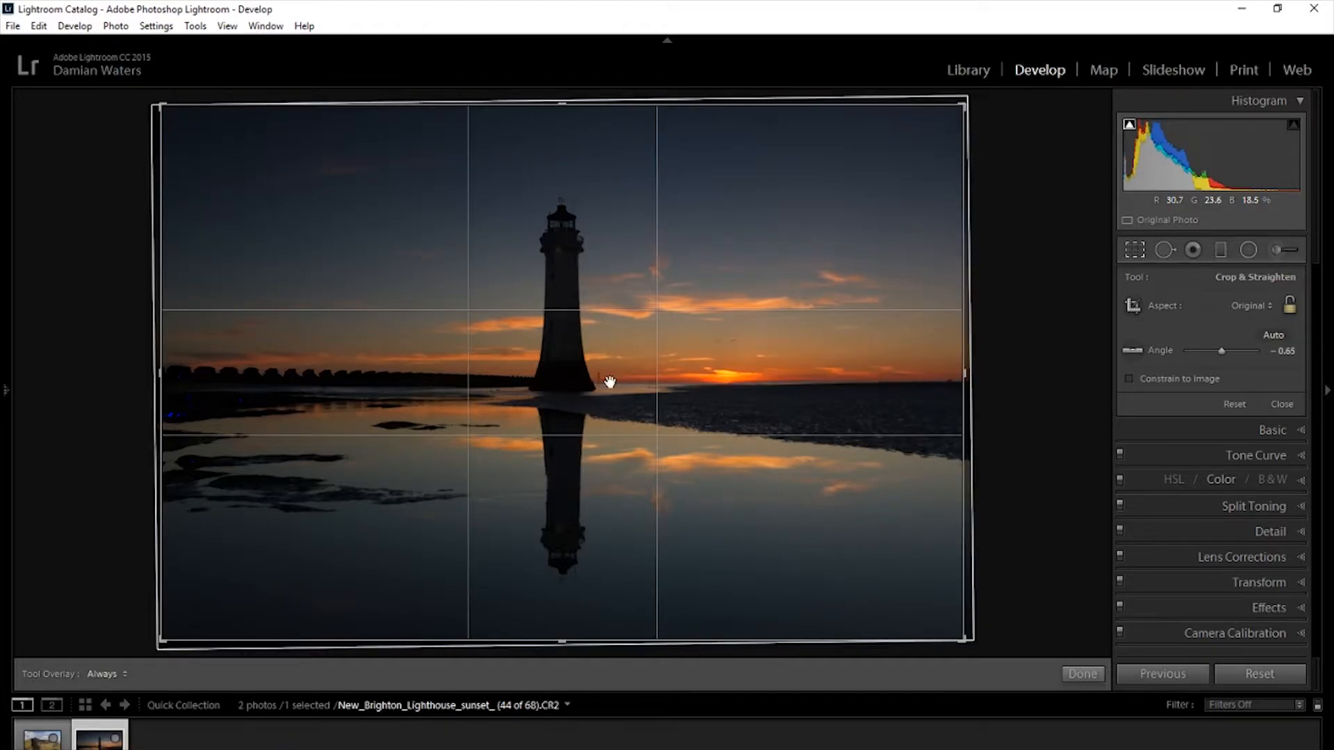
left_click(1084, 675)
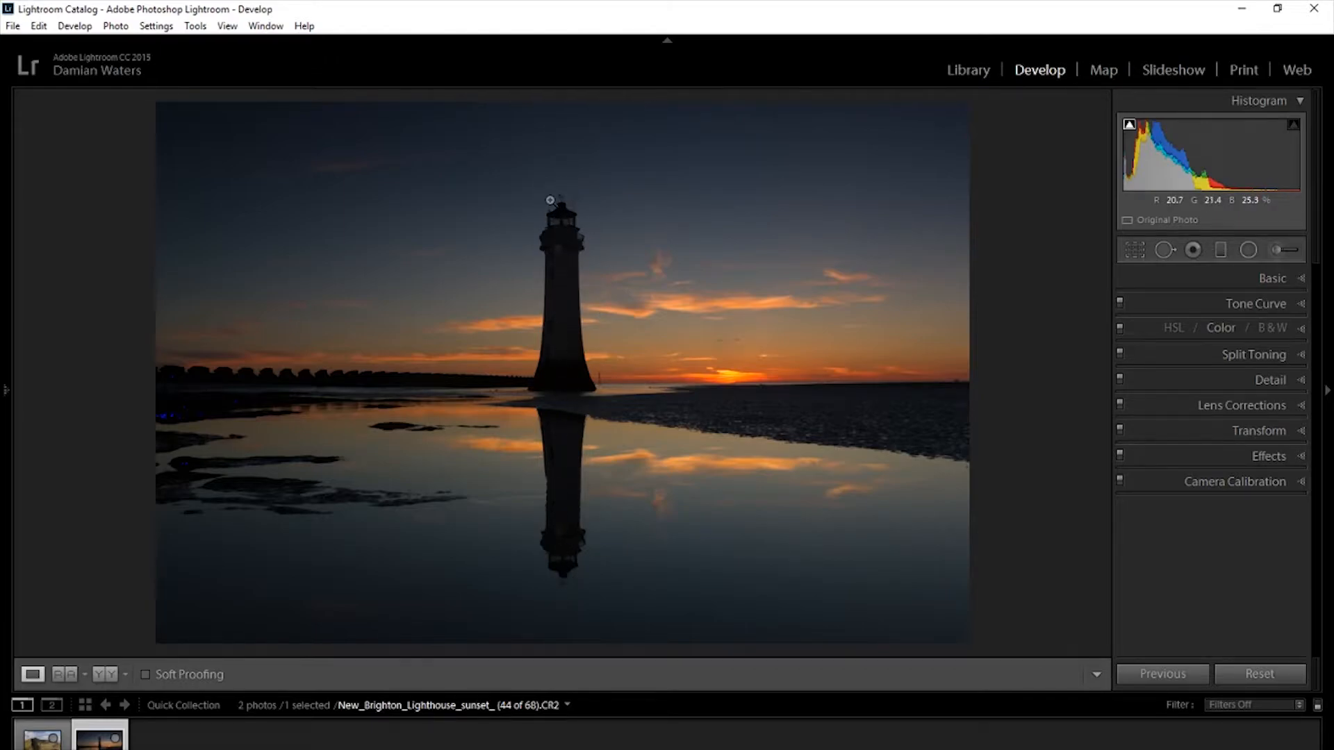
Cycle through the crop guide overlays to a fine grid and rotate the crop to an angle of -0.25.
left_click(1134, 250)
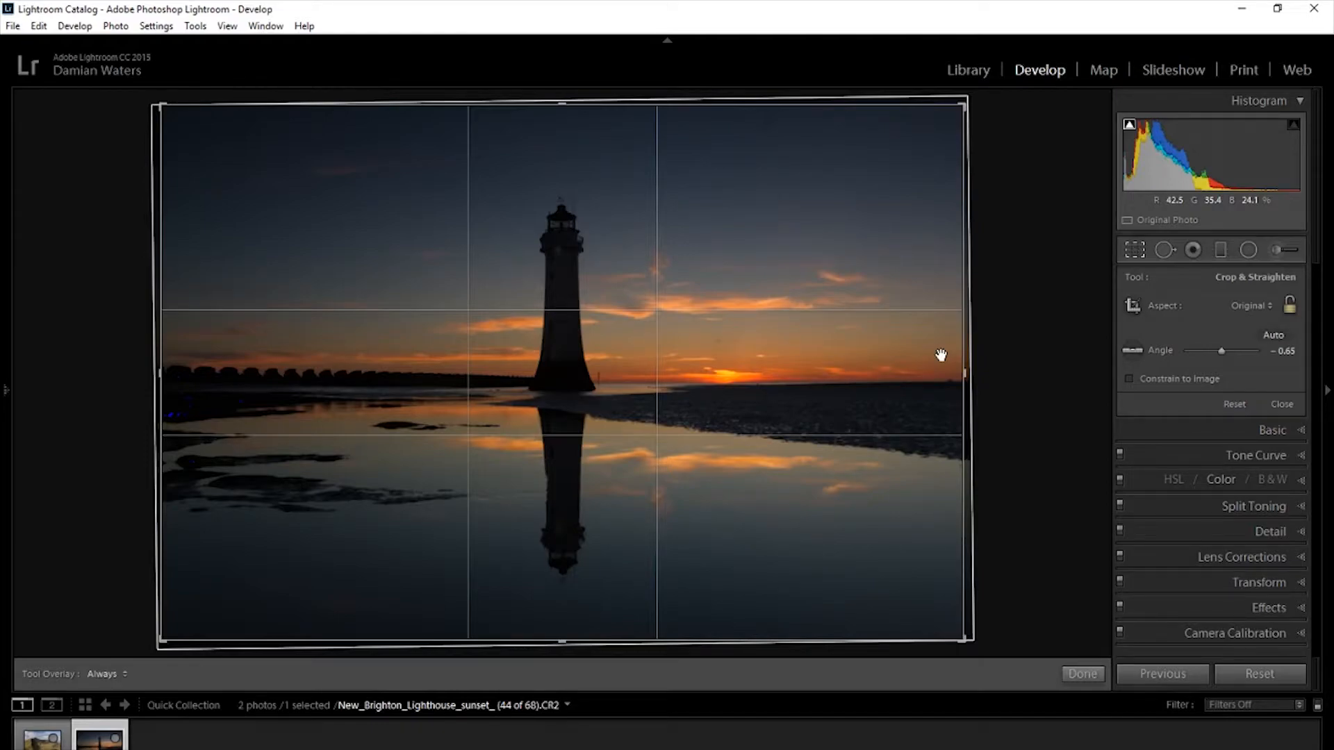
key("o")
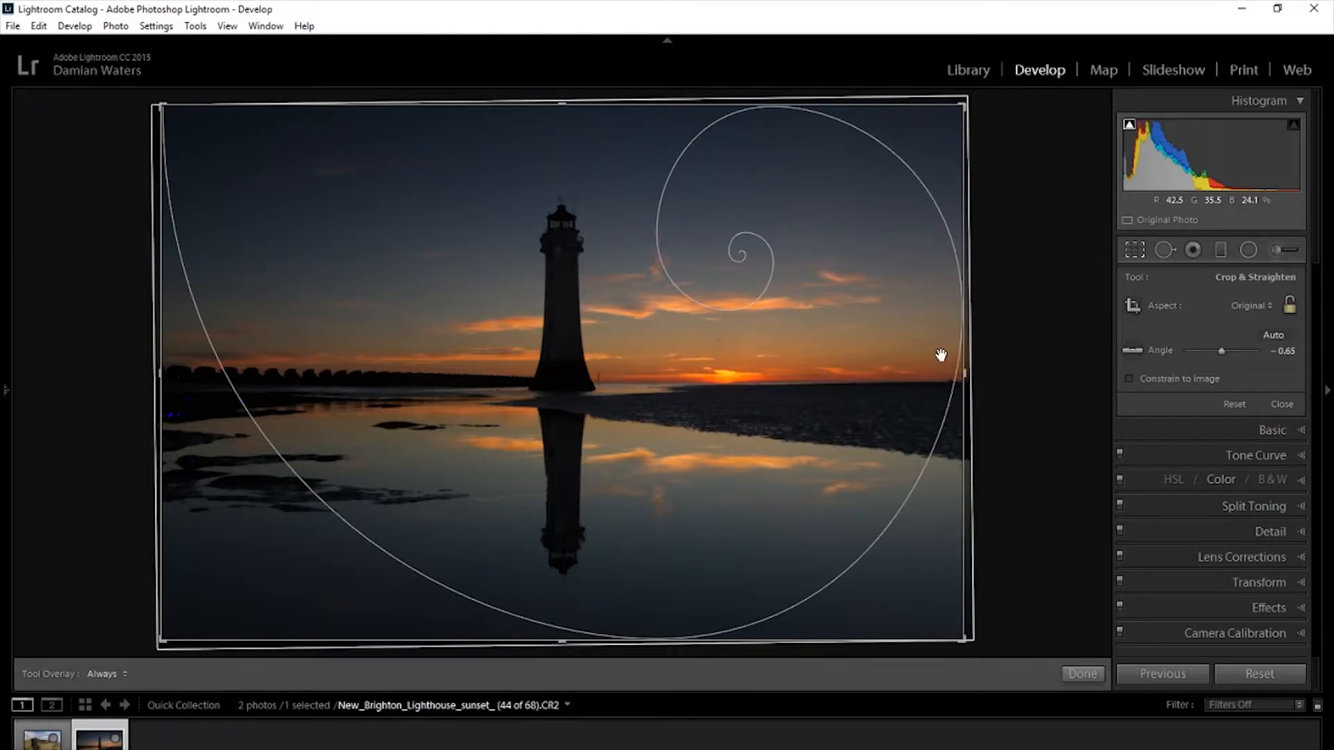
key("o")
key("o")
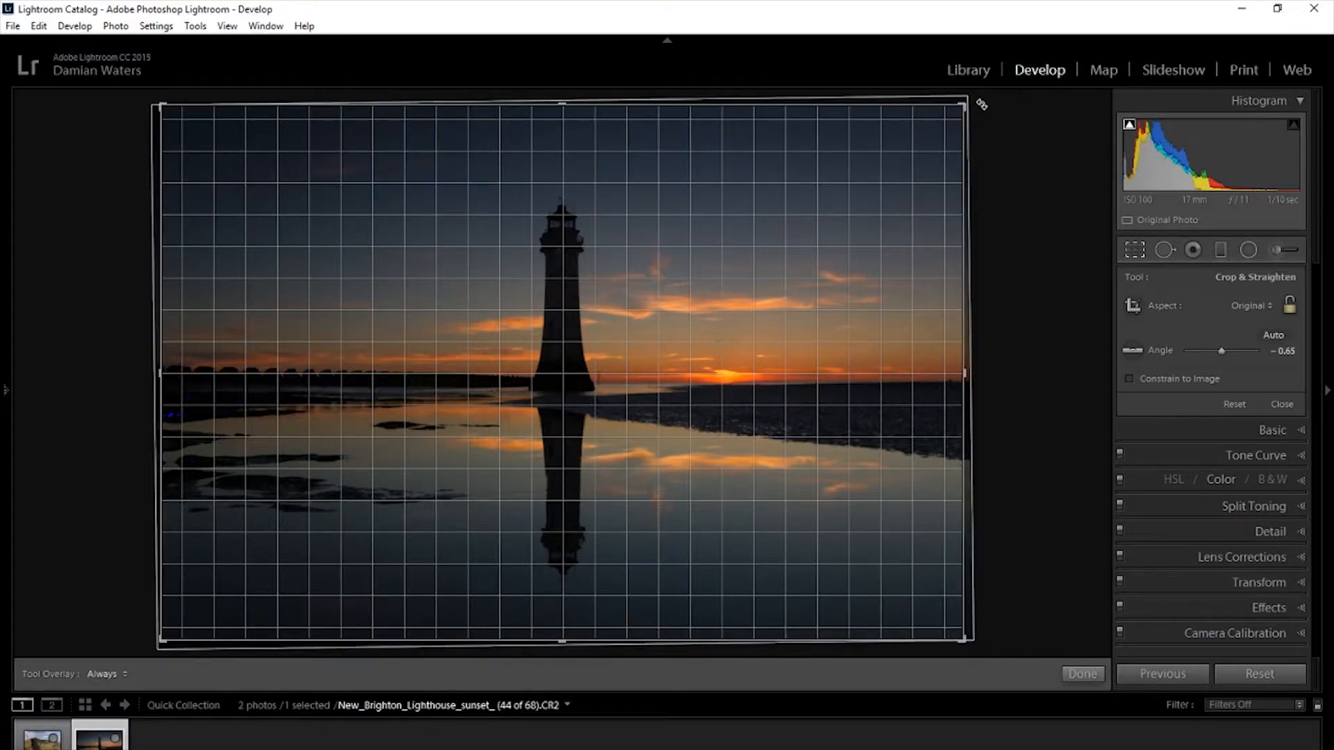
mouse_move(980, 101)
left_mouse_down()
mouse_move(1018, 167)
mouse_move(980, 106)
left_mouse_up()
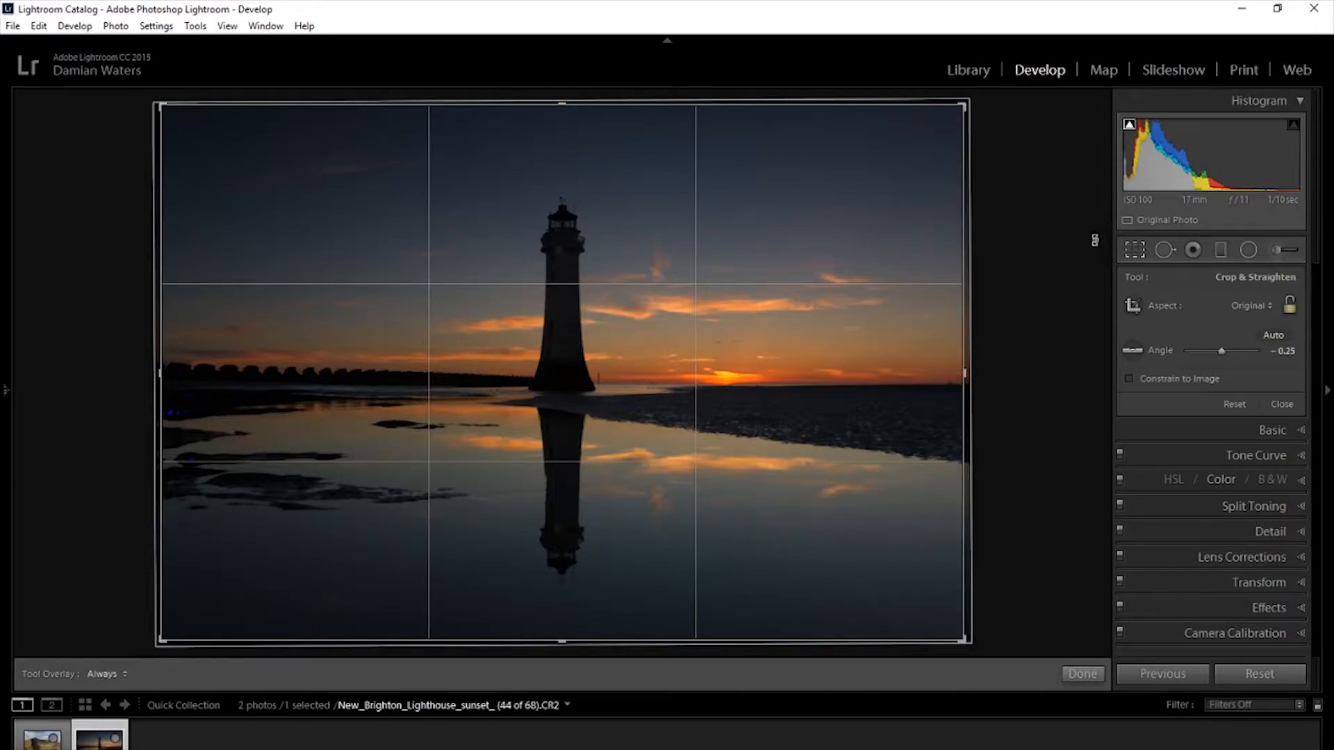
left_click(1282, 404)
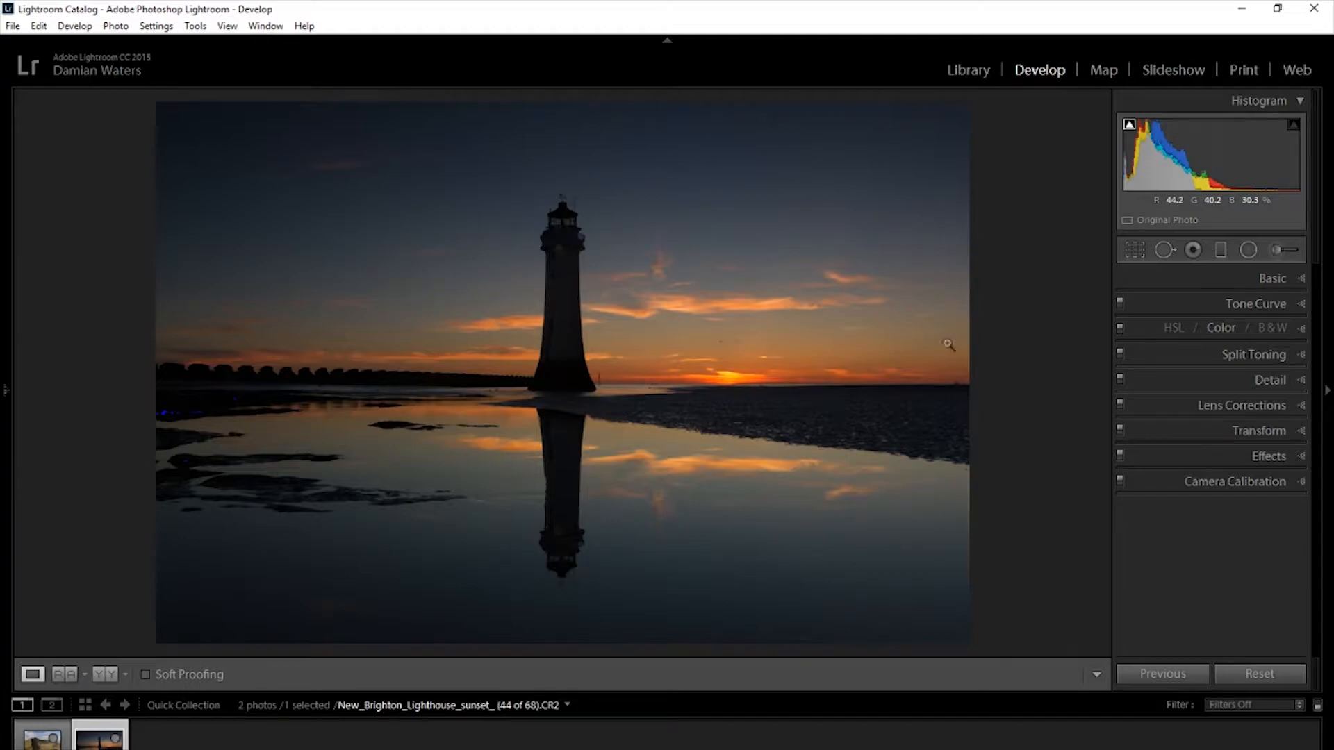
Preview highlight clipping, test Whites at +100, and set Whites to +7.
left_click(1299, 280)
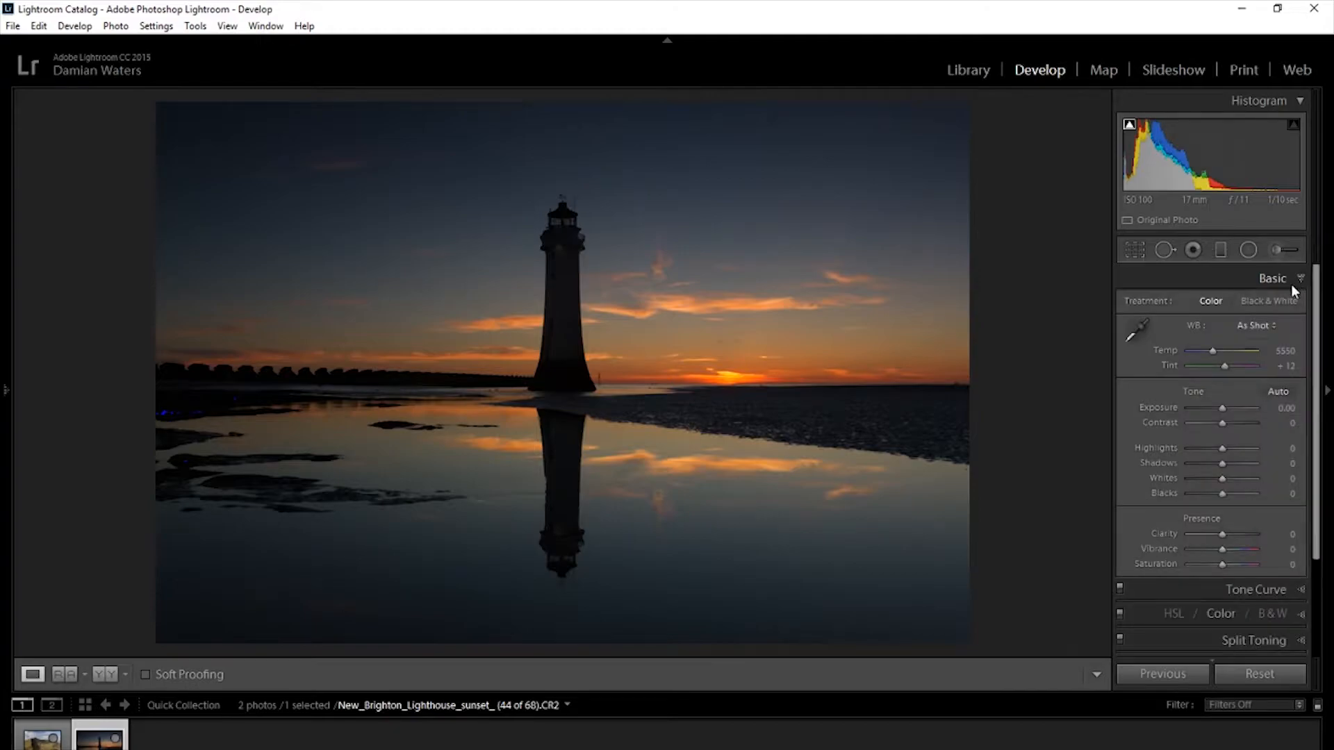
left_click(1223, 480, "alt")
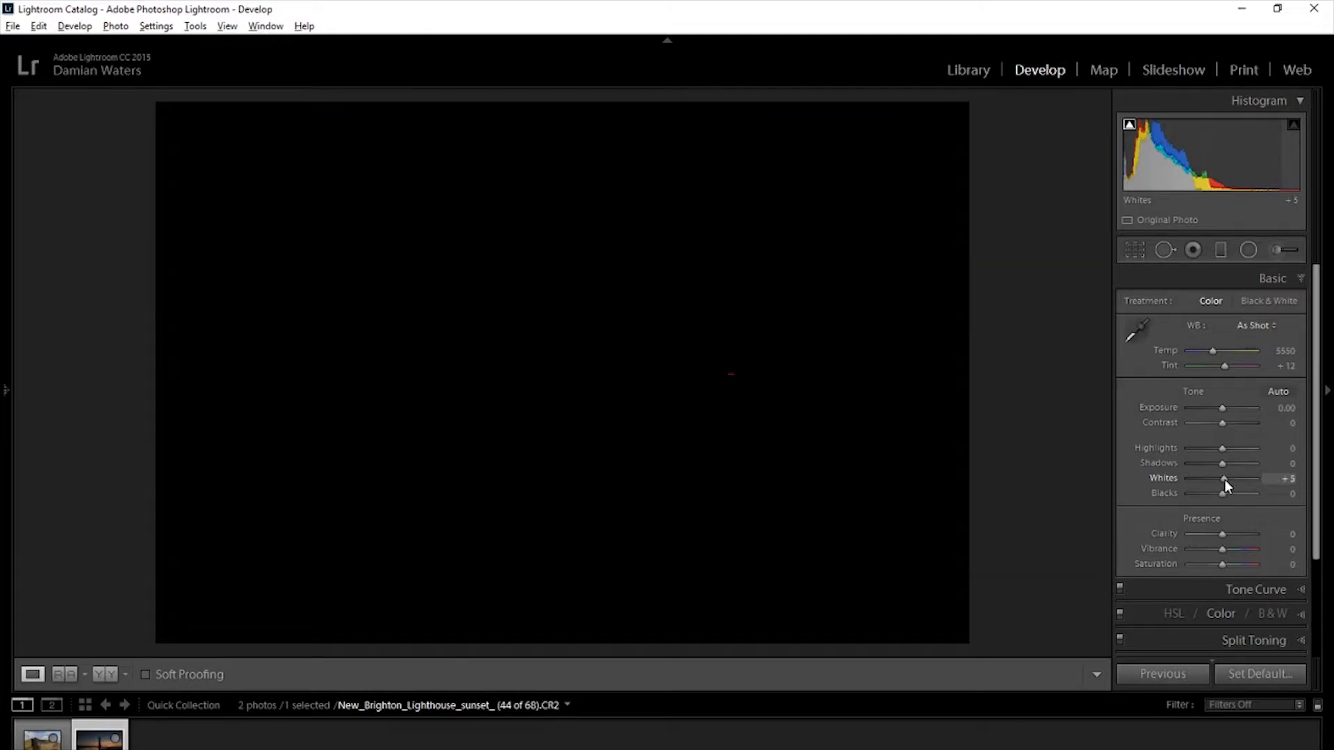
left_click_drag(1224, 479, 1261, 485)
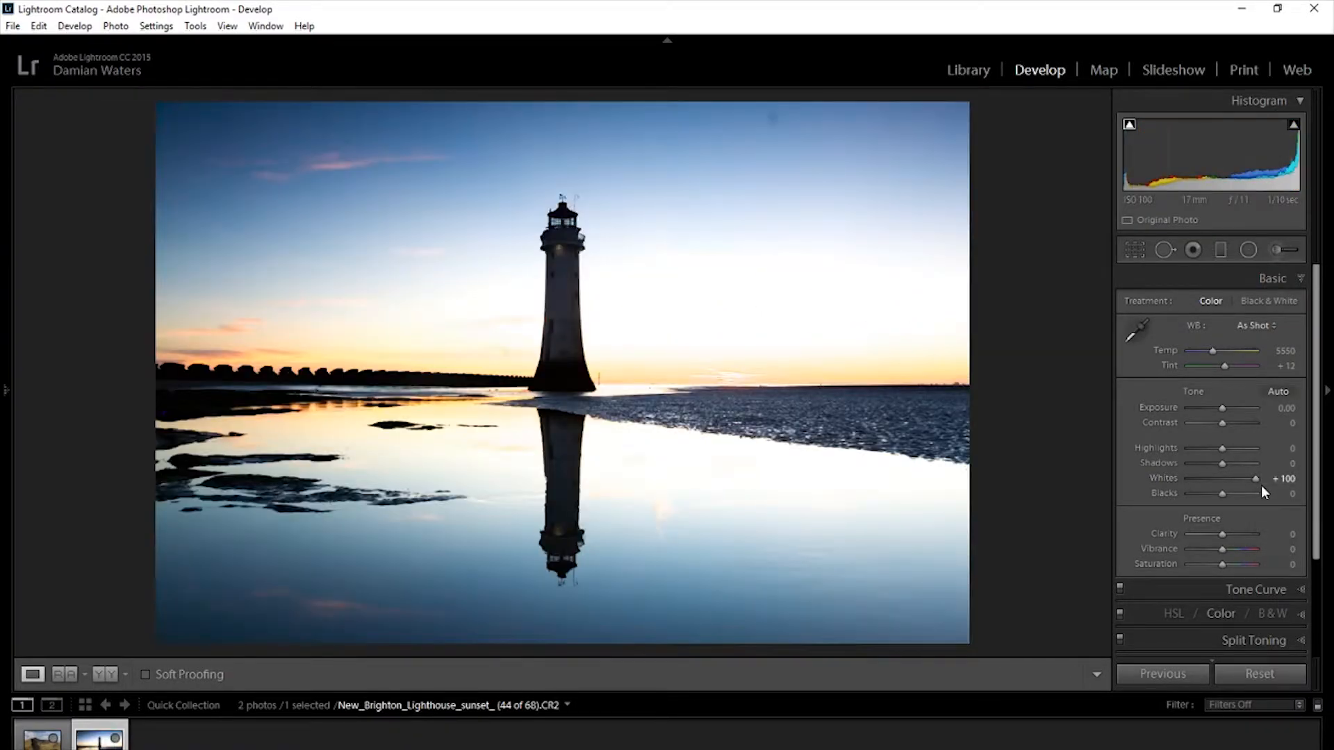
key("alt")
left_click_drag(1254, 479, 1223, 482)
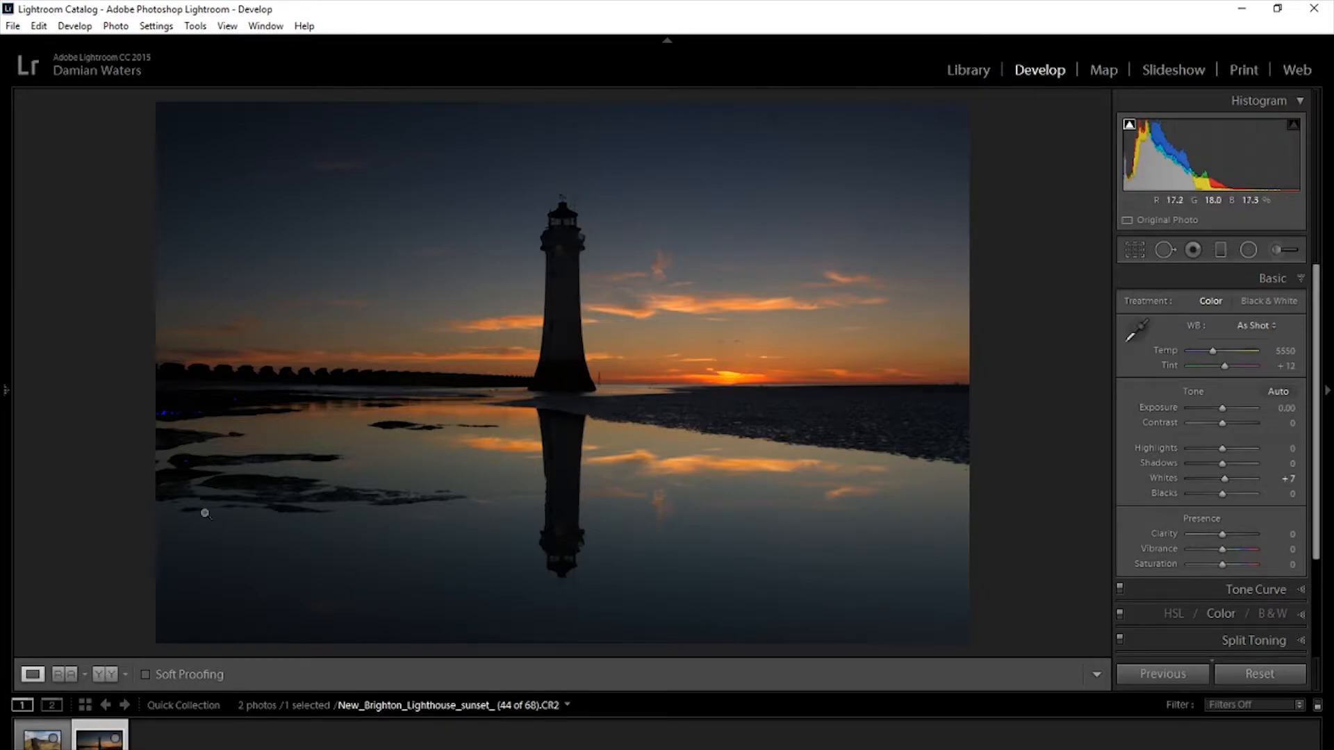
Test Blacks at -100 with the shadow clipping warning off and on, and set Blacks to +26.
left_click(1222, 494, "alt")
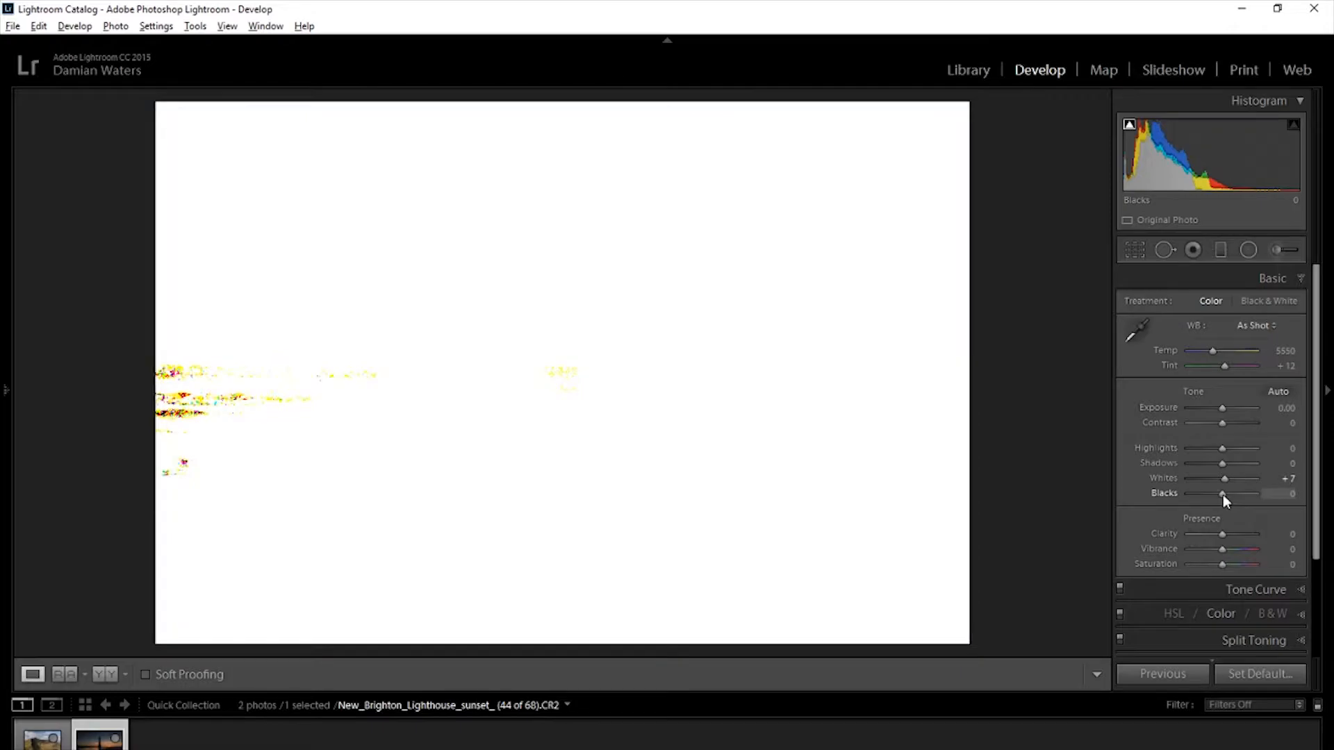
left_click_drag(1223, 495, 1179, 495)
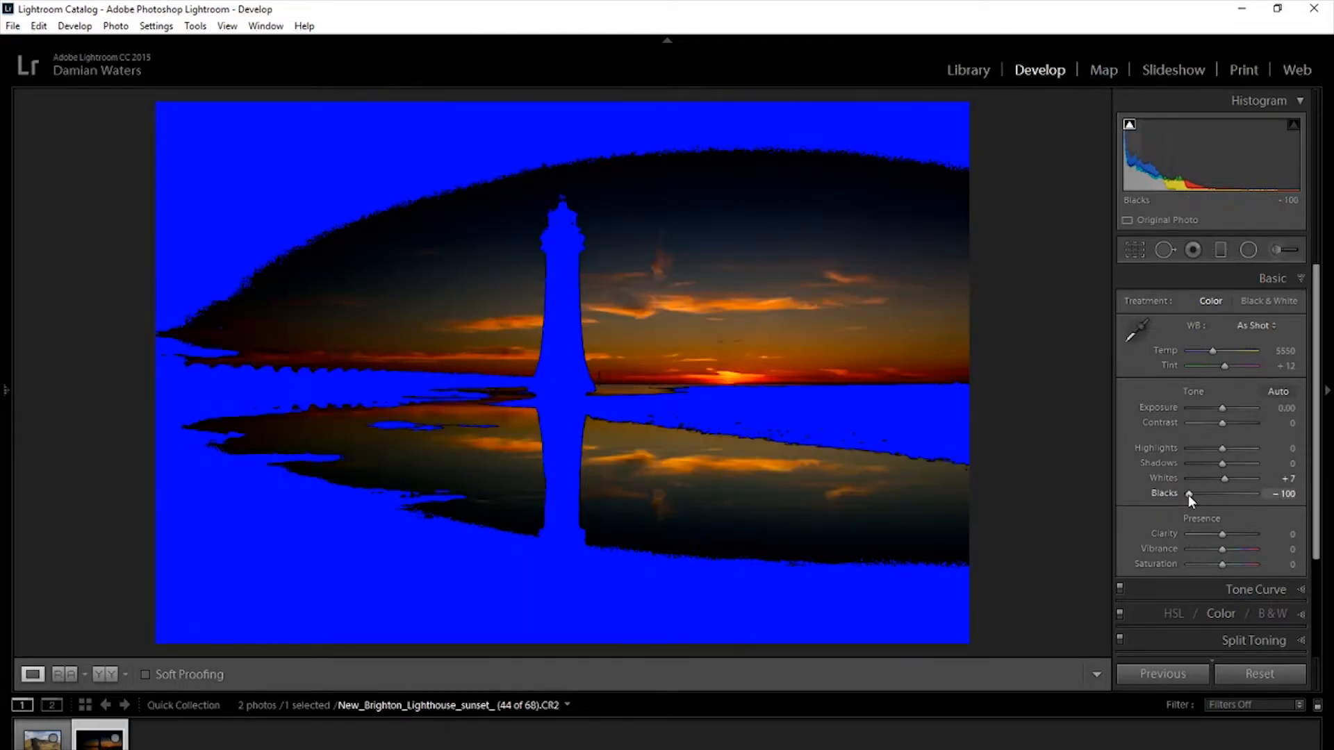
left_click(1129, 124)
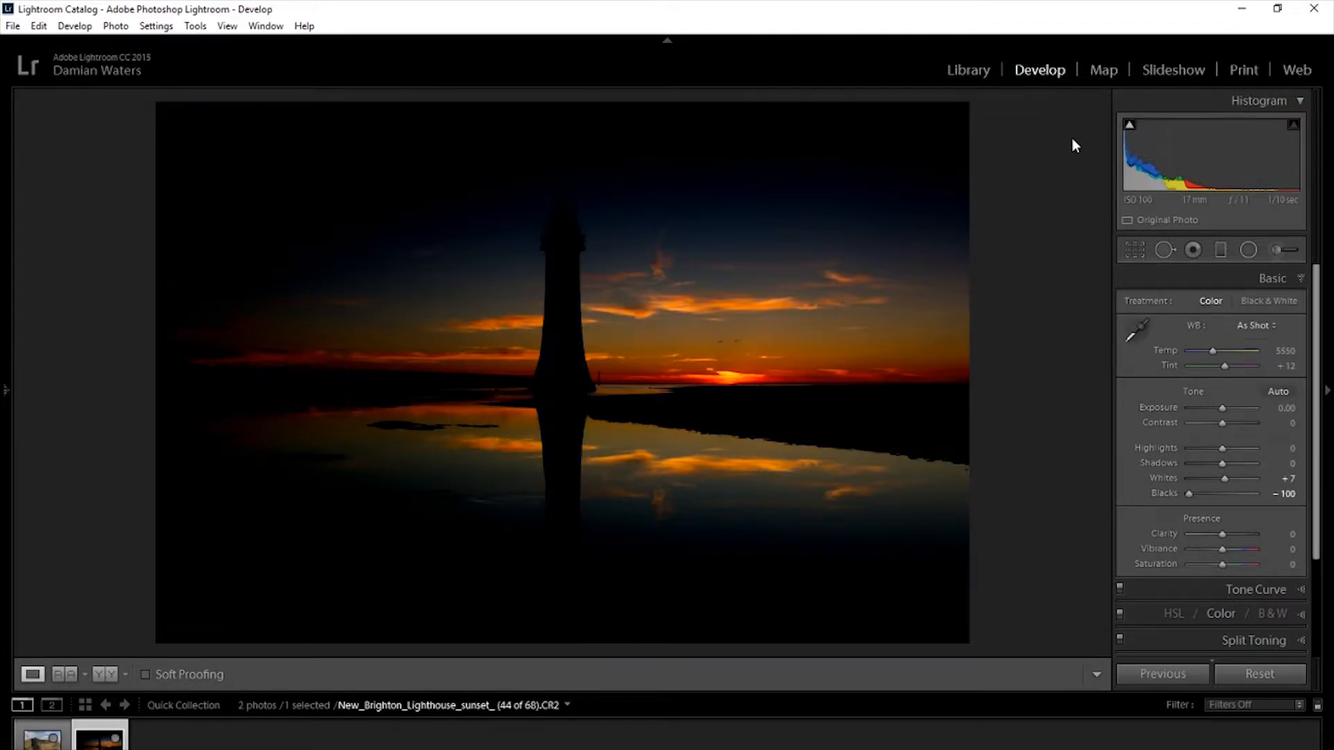
mouse_move(1128, 125)
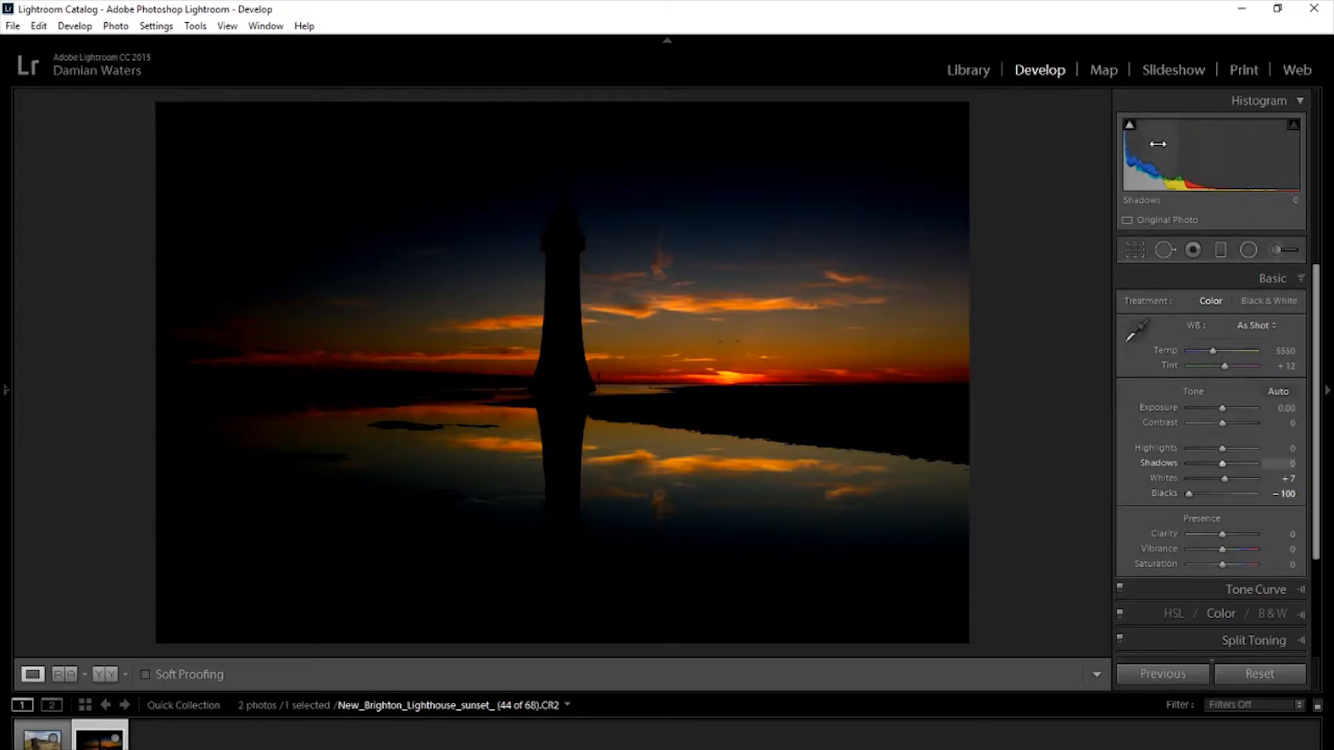
left_click(1129, 127)
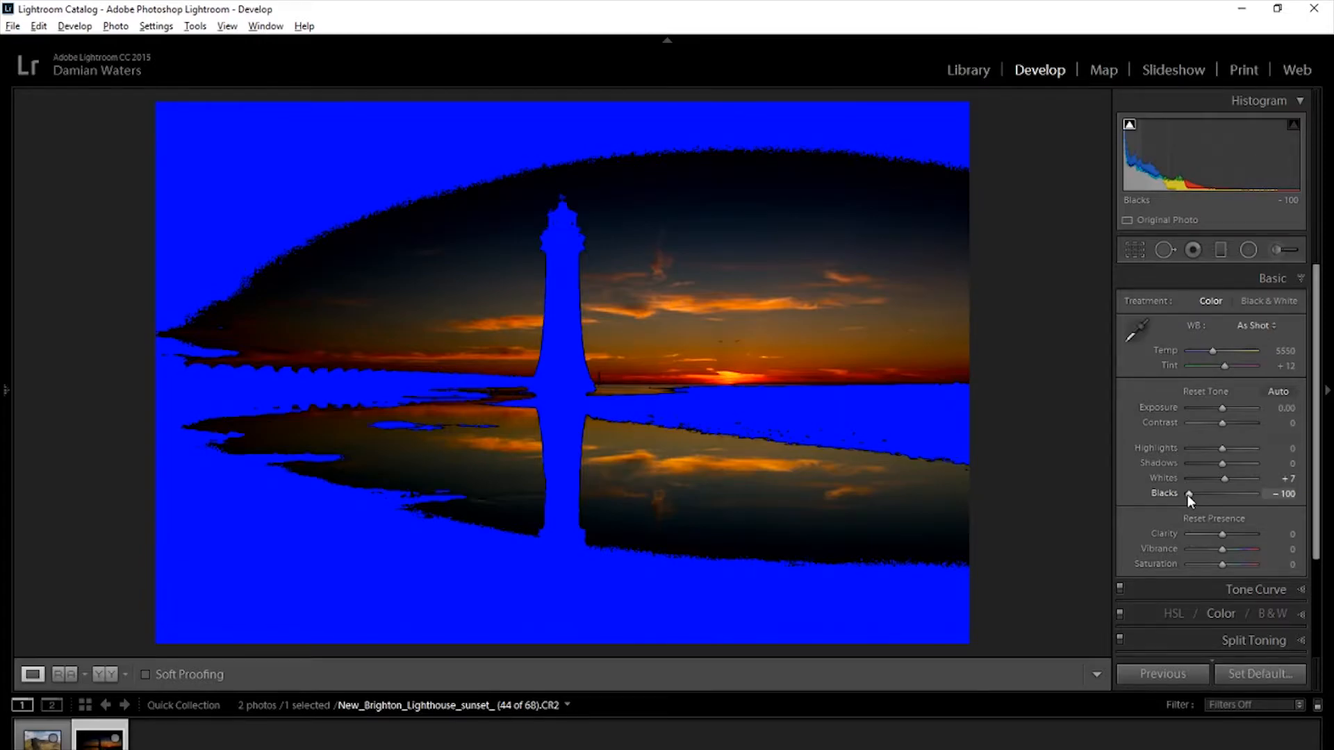
key("alt")
left_click_drag(1189, 493, 1230, 500)
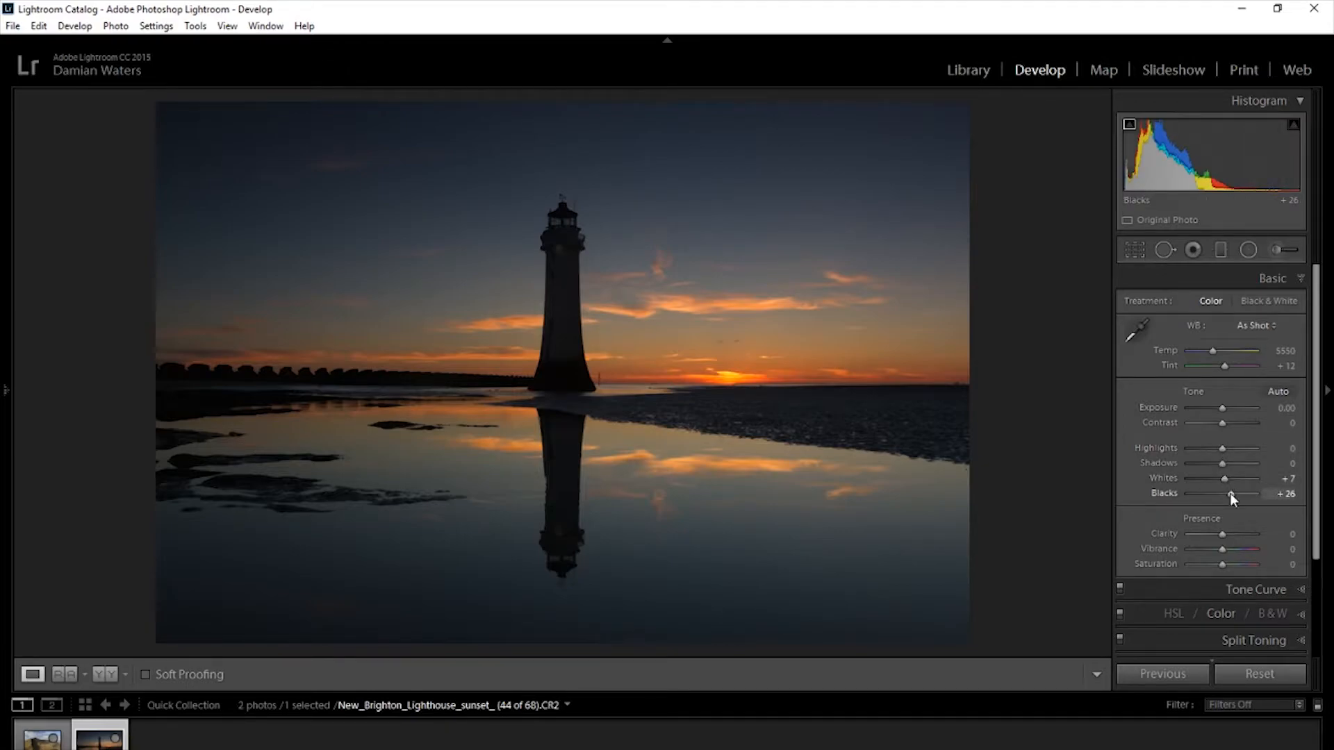
Try raising Highlights and lowering them to -100, and reset Highlights to 0.
mouse_move(1222, 449)
left_mouse_down()
mouse_move(1242, 453)
mouse_move(1201, 454)
mouse_move(1244, 463)
left_mouse_up()
left_click_drag(1261, 456, 1233, 453)
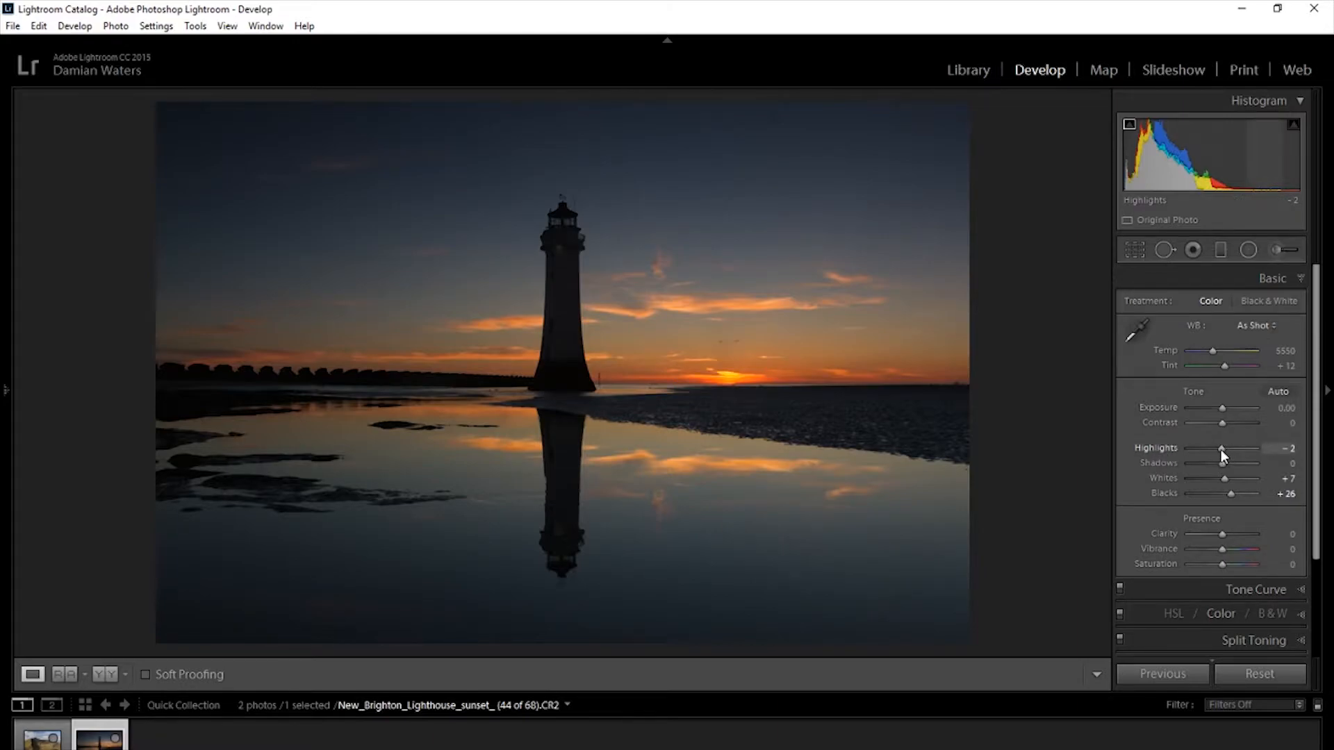
left_click_drag(1220, 448, 1178, 447)
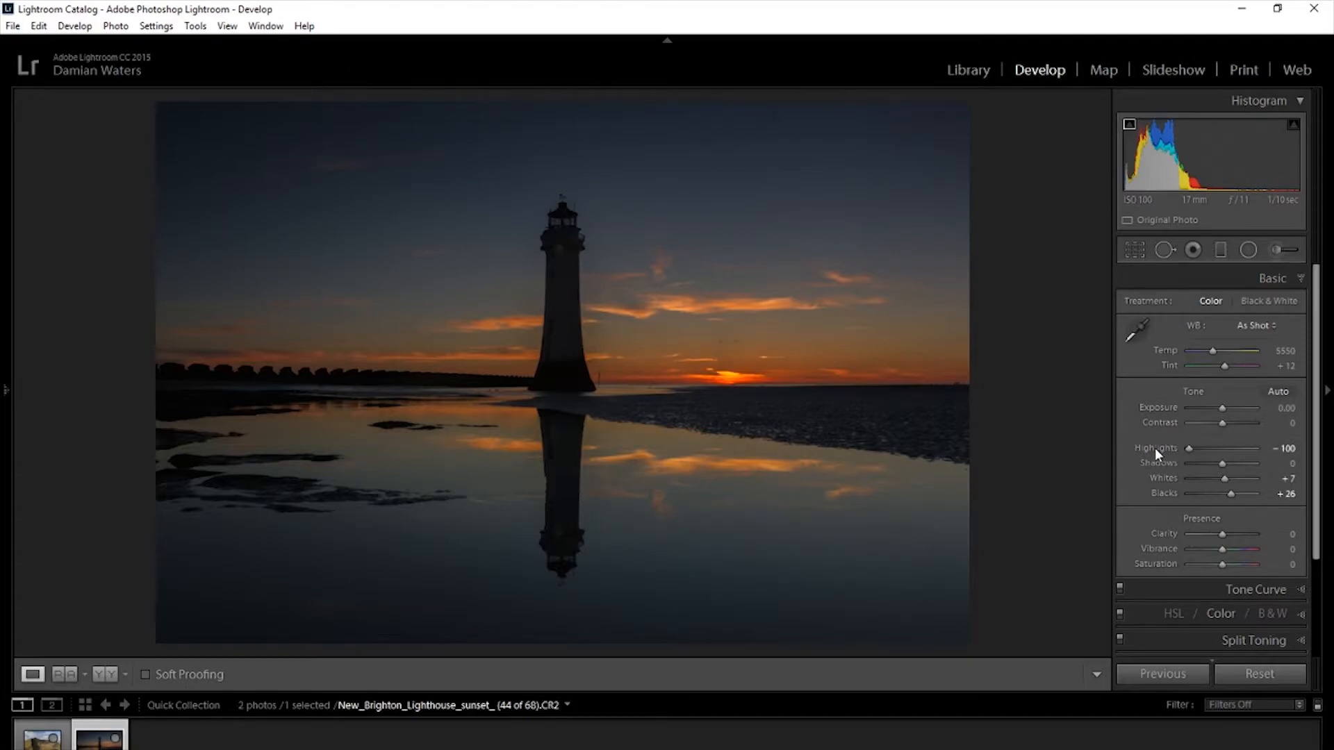
double_click(1155, 449)
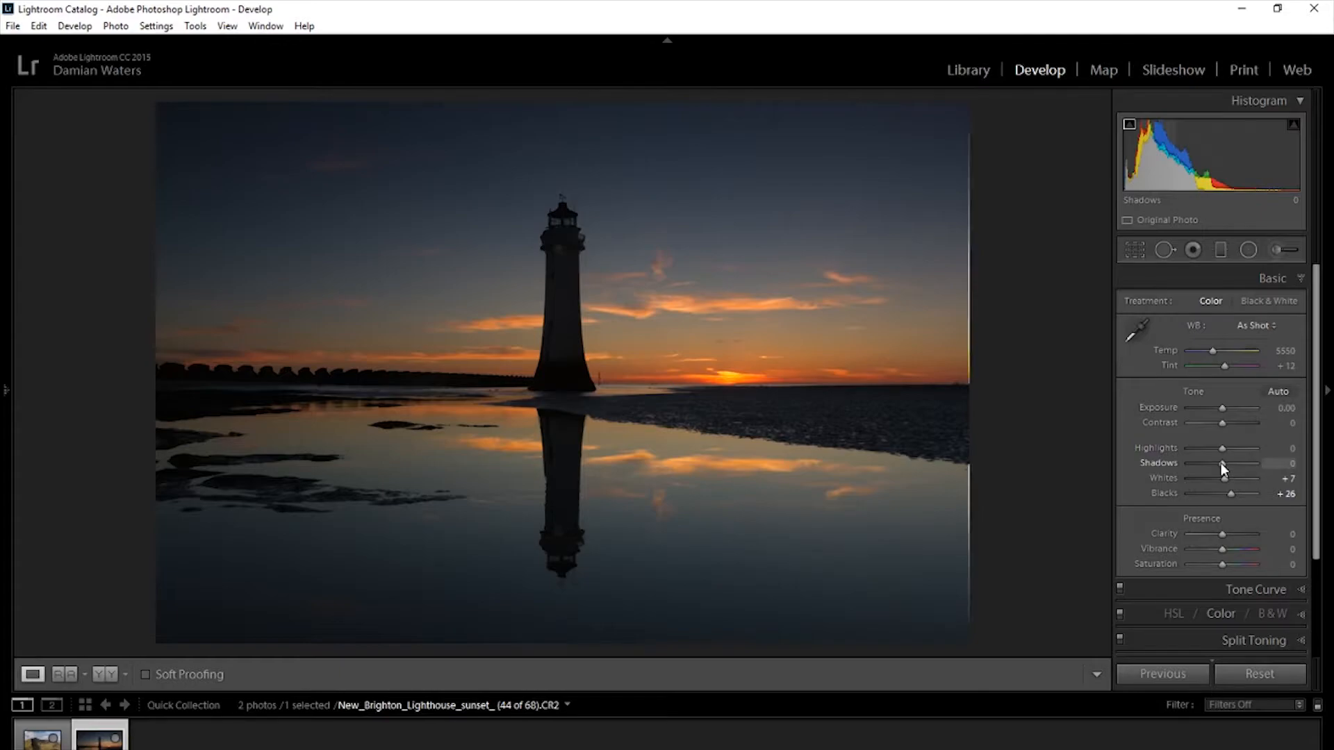
Try raising Shadows and reset Shadows to 0.
left_click_drag(1221, 463, 1240, 464)
double_click(1160, 464)
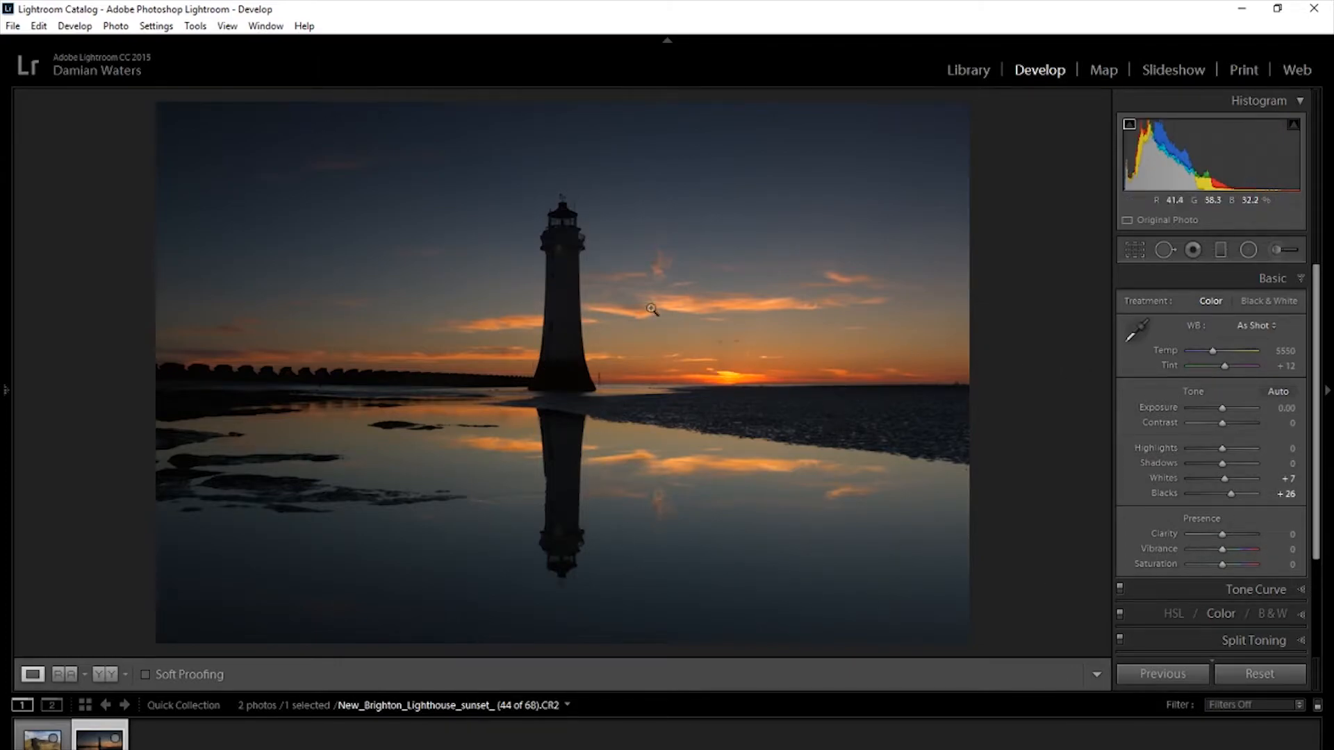
left_click(1300, 278)
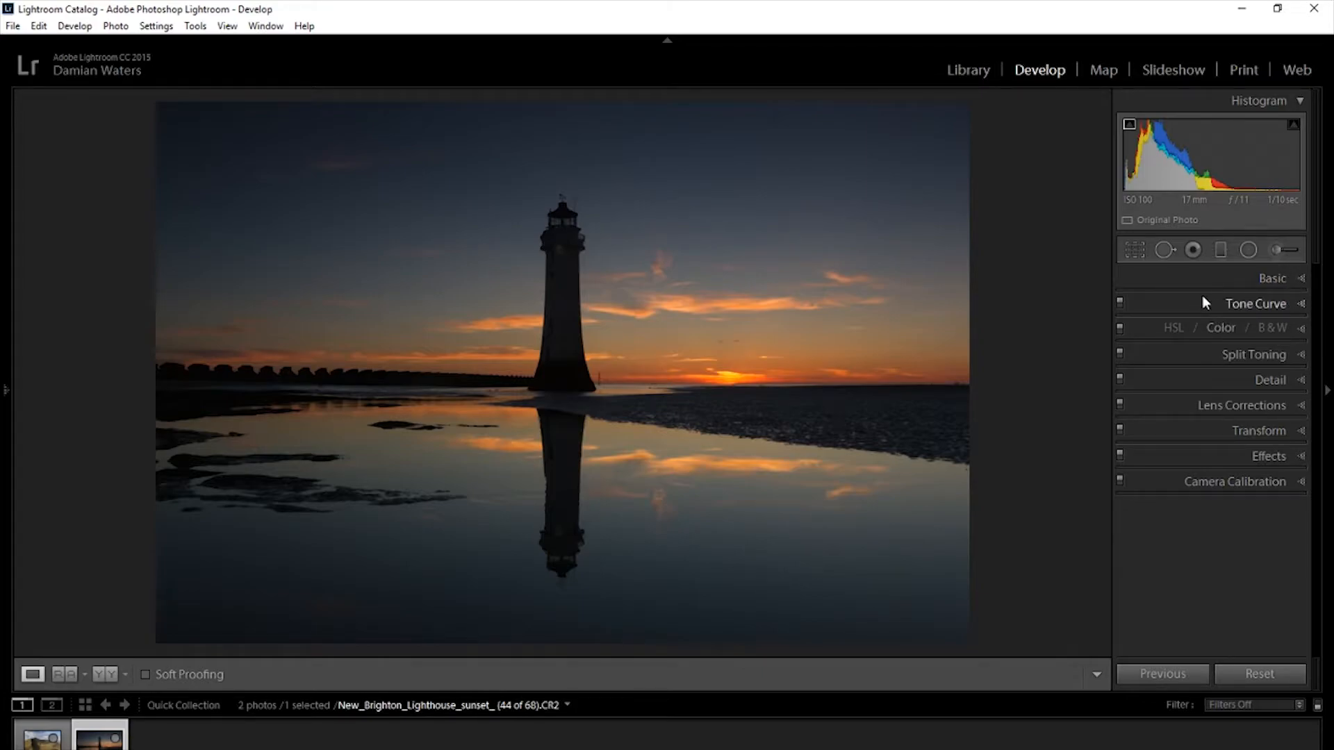
left_click(1302, 303)
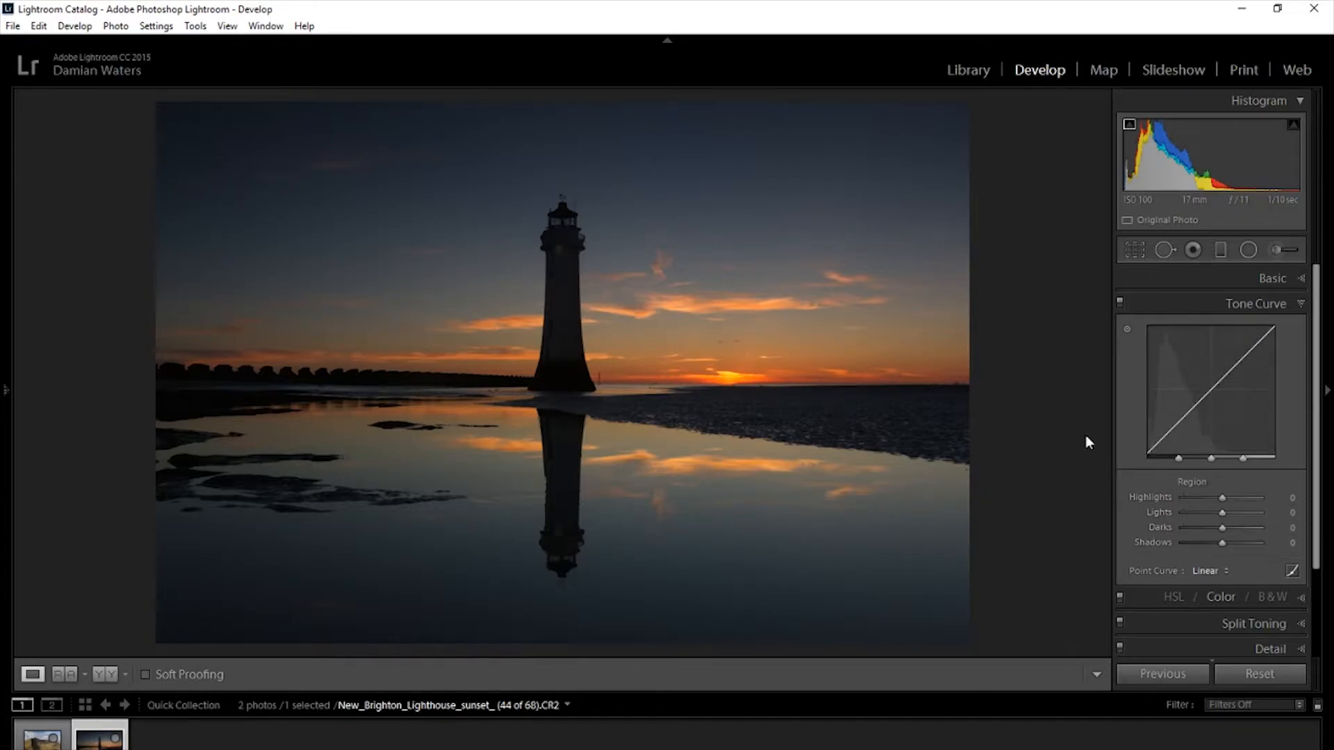
left_click(1299, 305)
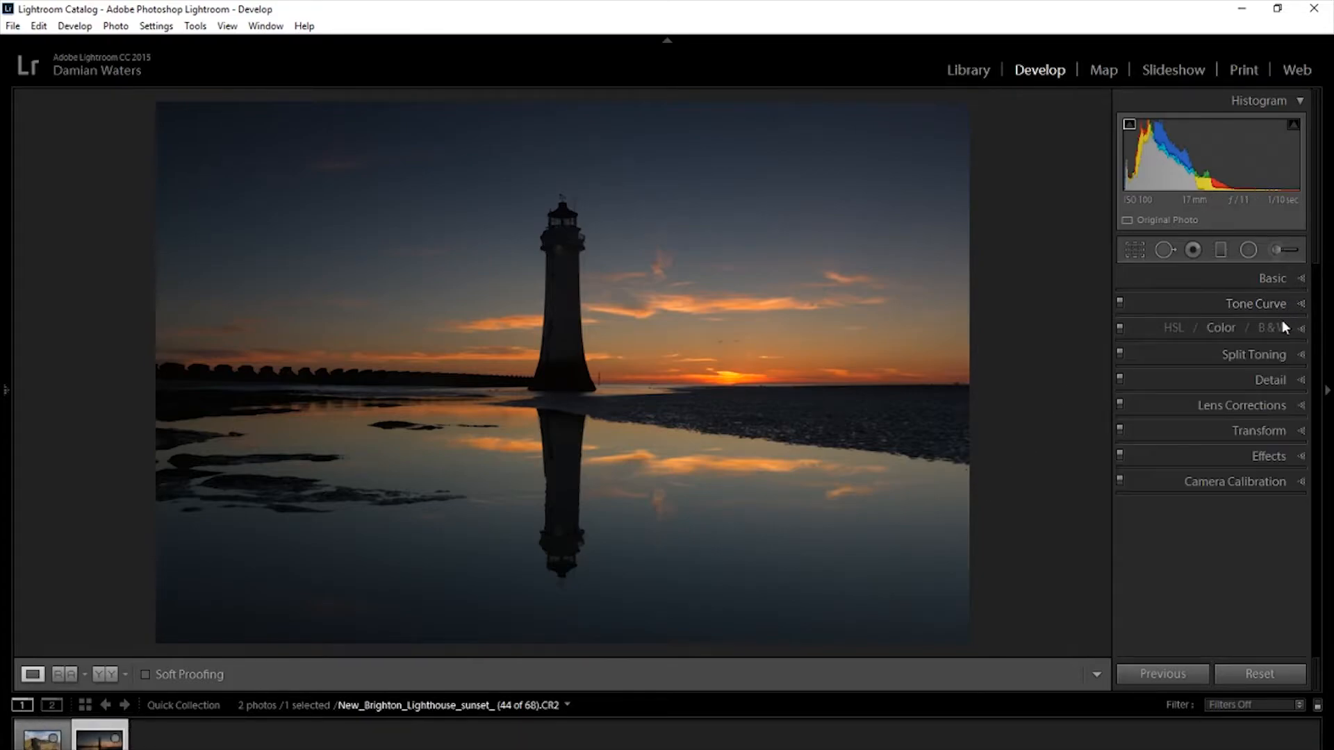
Try adjusting the Saturation of the orange and blue color ranges separately.
left_click(1219, 335)
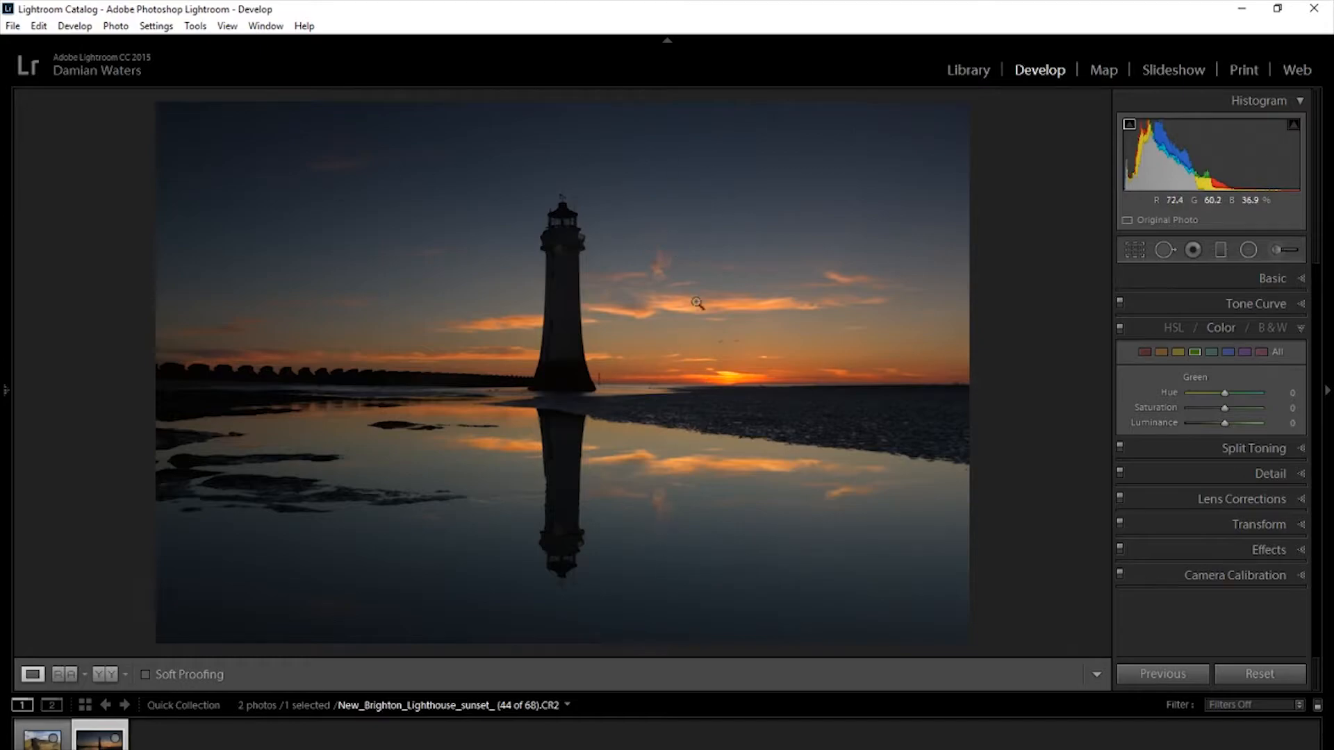
left_click(1162, 352)
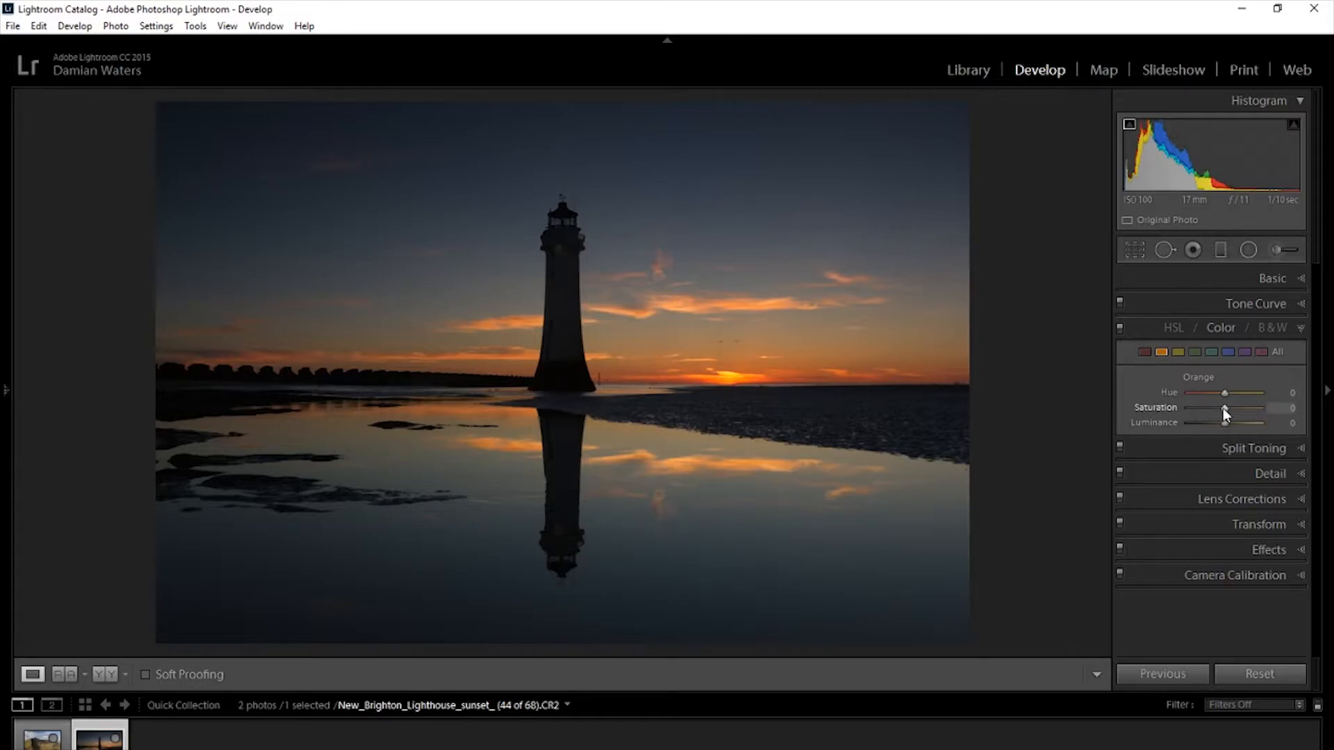
mouse_move(1224, 406)
left_mouse_down()
mouse_move(1274, 412)
mouse_move(1225, 412)
left_mouse_up()
left_click(1228, 351)
mouse_move(1226, 408)
left_mouse_down()
mouse_move(1263, 407)
mouse_move(1228, 410)
left_mouse_up()
Test Clarity and reset it, and set the Presence values to Clarity +10, Vibrance +17 and Saturation +10.
left_click(1295, 278)
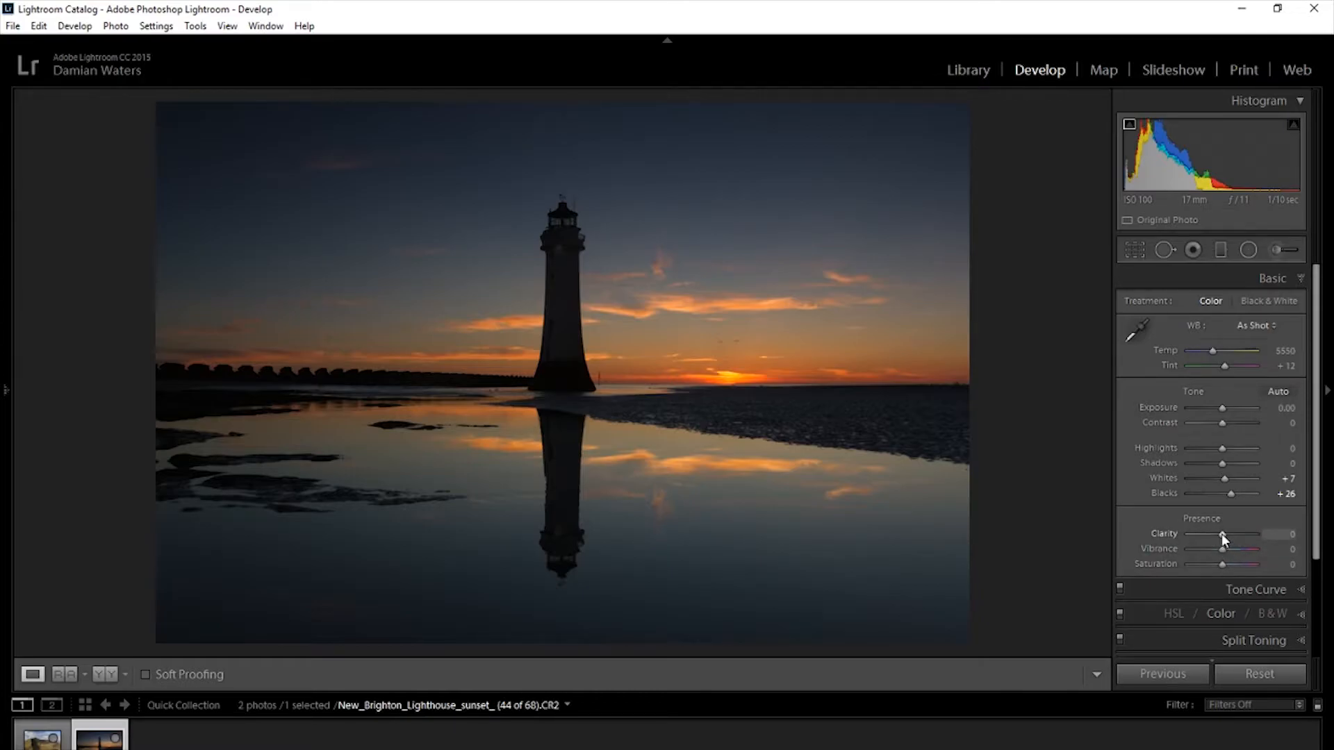
mouse_move(1221, 534)
left_mouse_down()
mouse_move(1273, 538)
mouse_move(1177, 539)
mouse_move(1267, 546)
mouse_move(1222, 539)
left_mouse_up()
double_click(1161, 535)
left_click_drag(1221, 535, 1223, 535)
left_click_drag(1221, 535, 1223, 535)
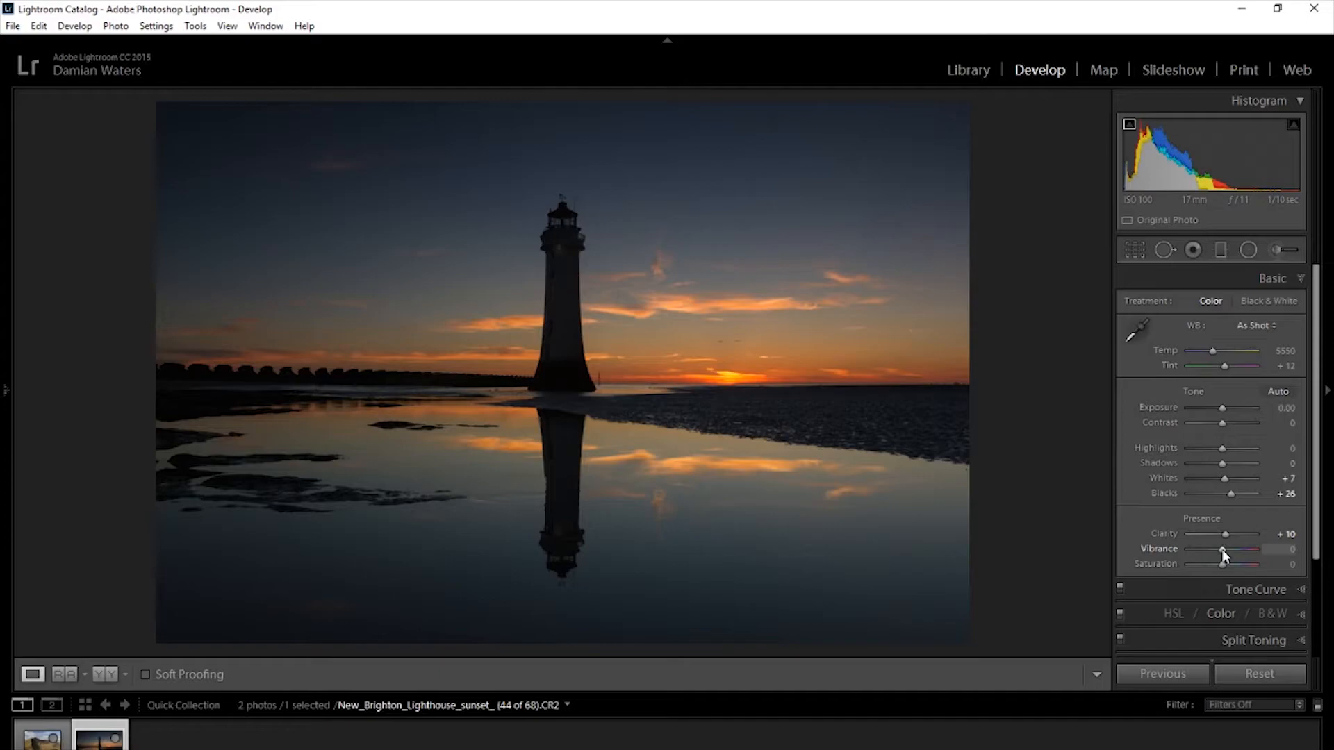
left_click_drag(1223, 554, 1226, 553)
mouse_move(1227, 549)
left_mouse_down()
mouse_move(1251, 549)
mouse_move(1222, 552)
mouse_move(1226, 564)
left_mouse_up()
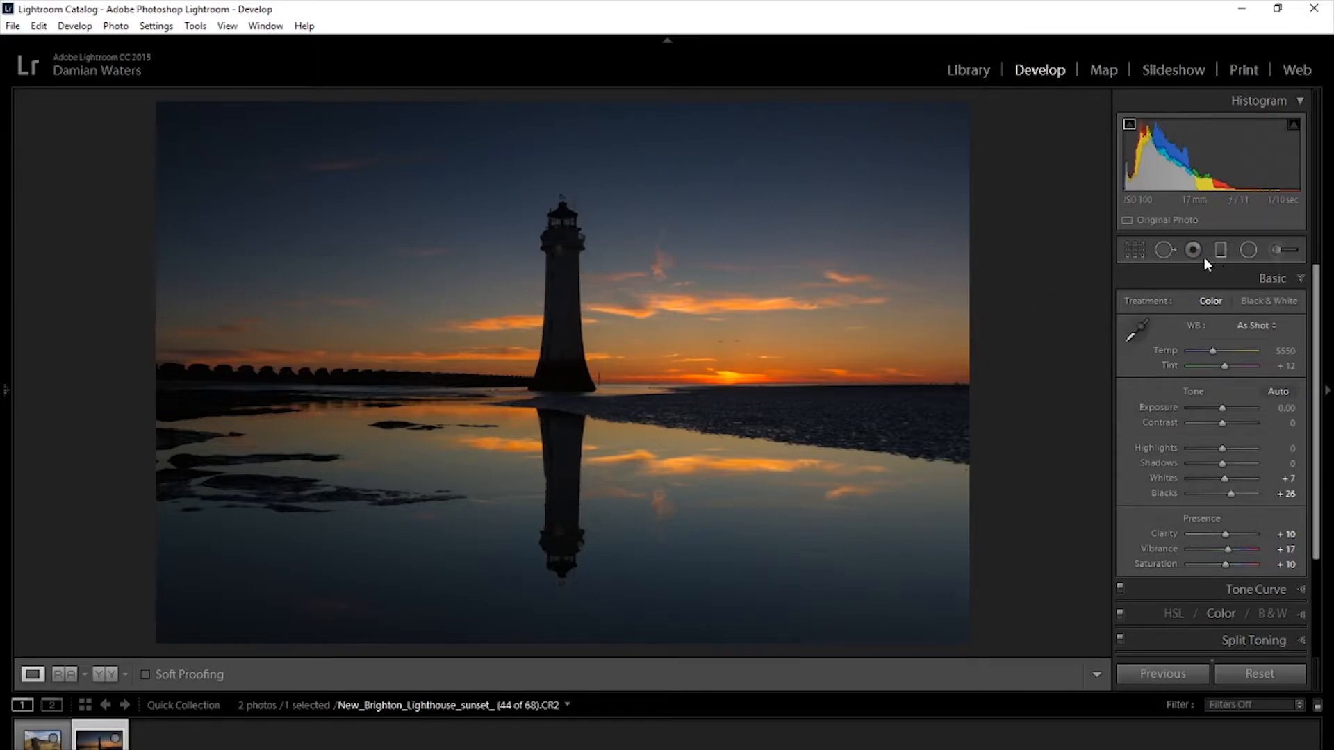
Visualize spots for Spot Removal and raise the visualization threshold to nearly its maximum.
left_click(1164, 252)
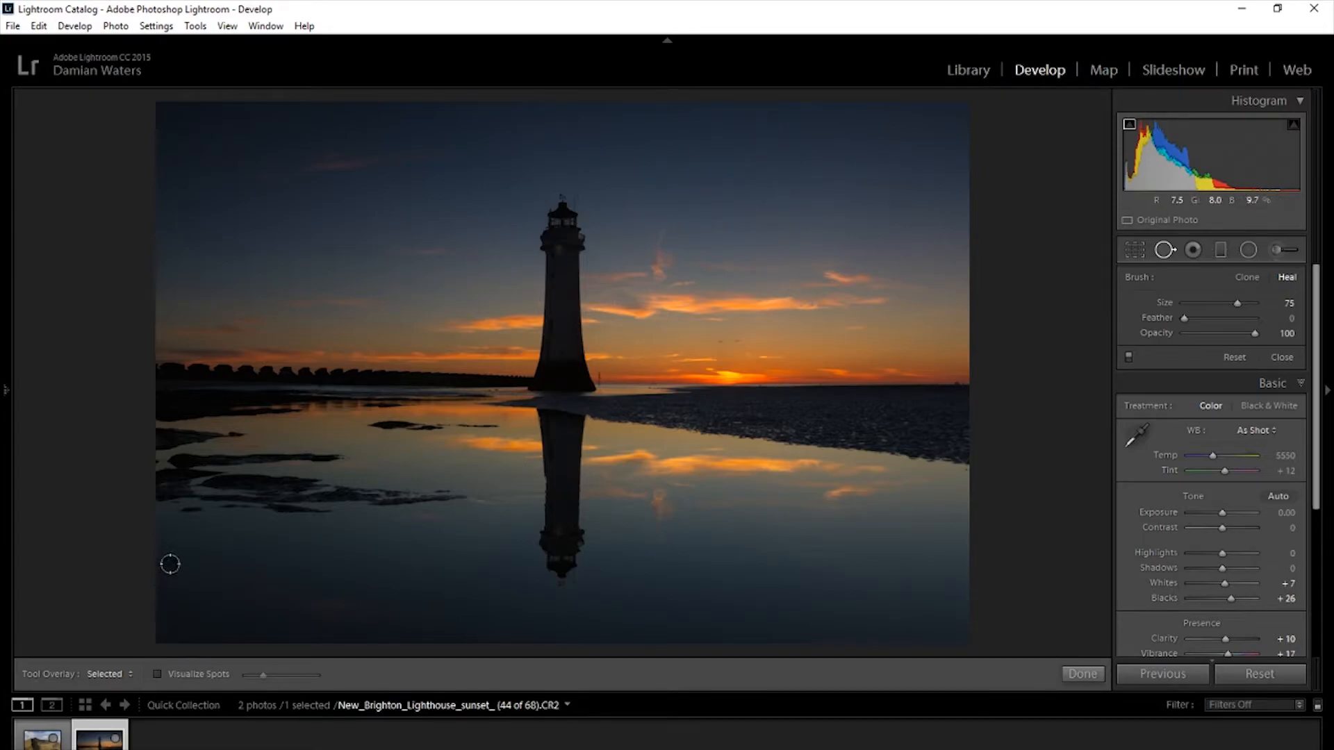
left_click(157, 674)
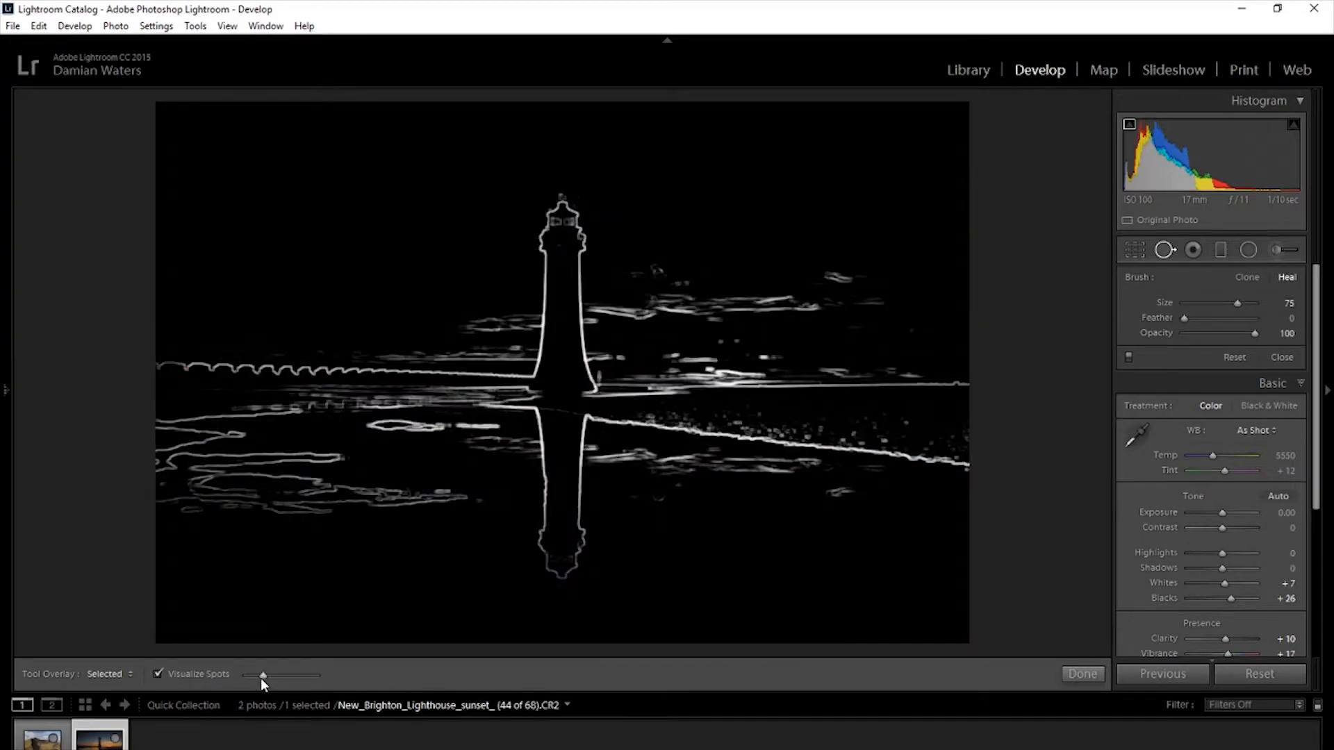
left_click_drag(261, 680, 321, 683)
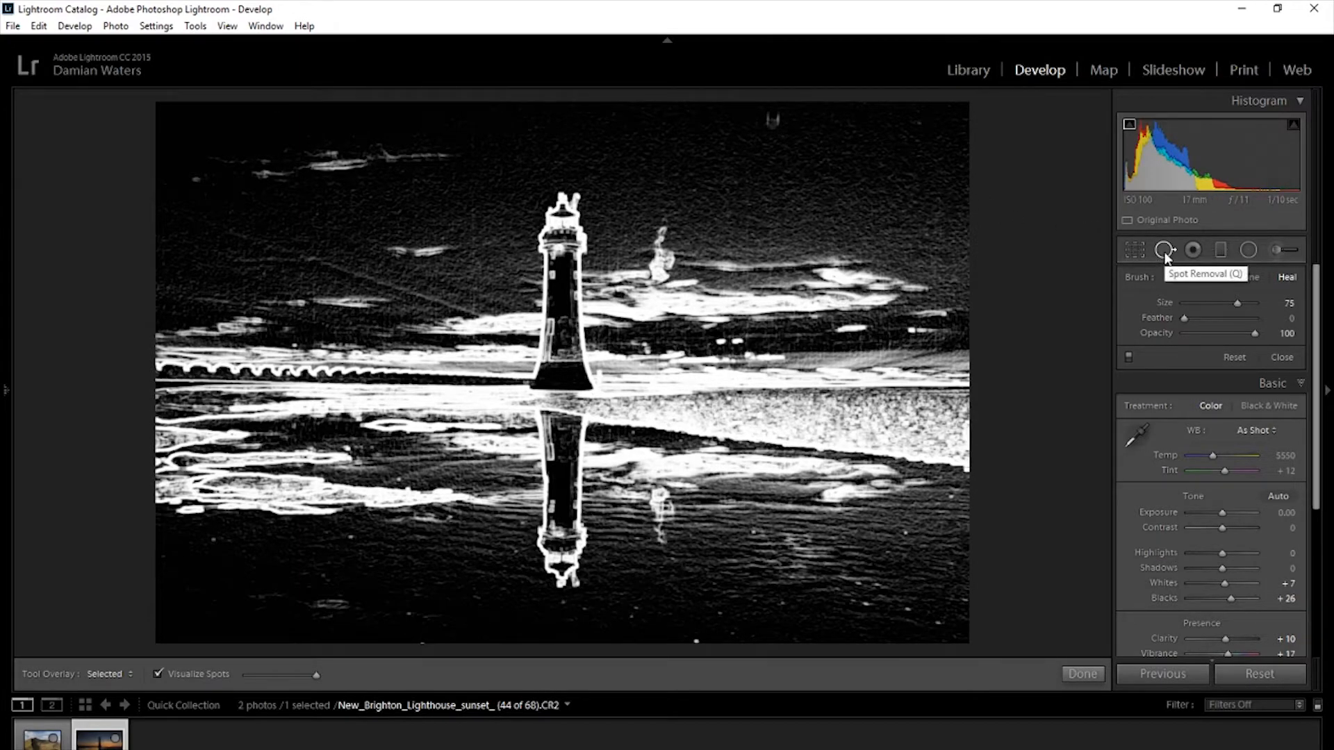
Heal the dust spot near the upper edge of the sky with a size 76 brush and finish Spot Removal.
scroll(772, 120, "up", 1)
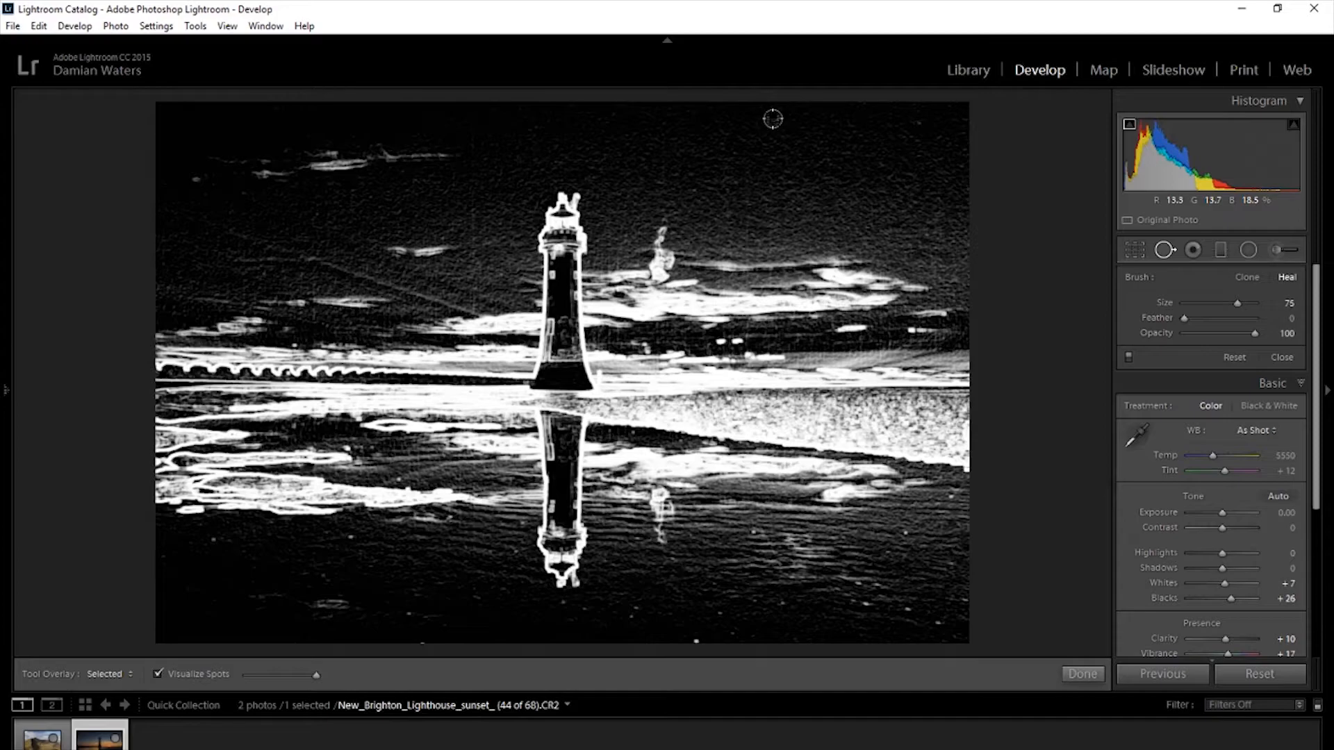
scroll(772, 119, "down", 1)
scroll(773, 120, "up", 1)
left_click(772, 118)
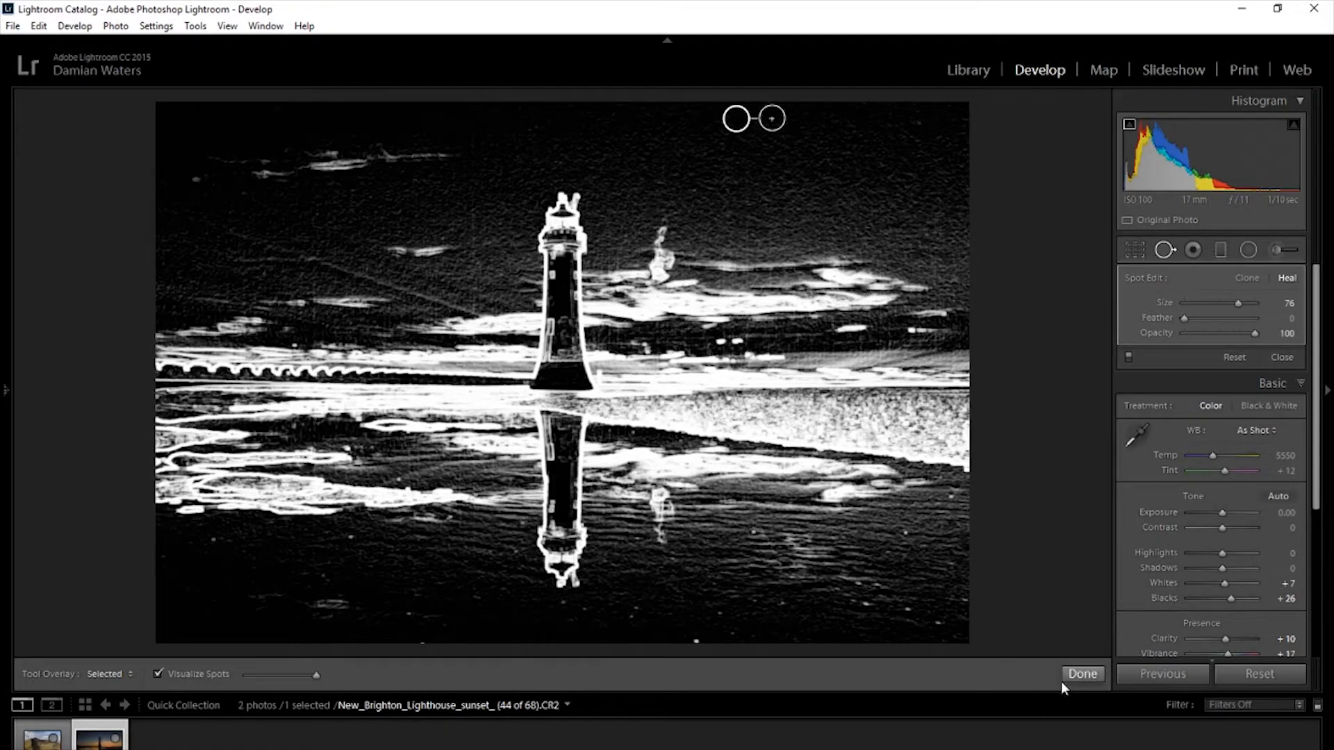
left_click(1081, 674)
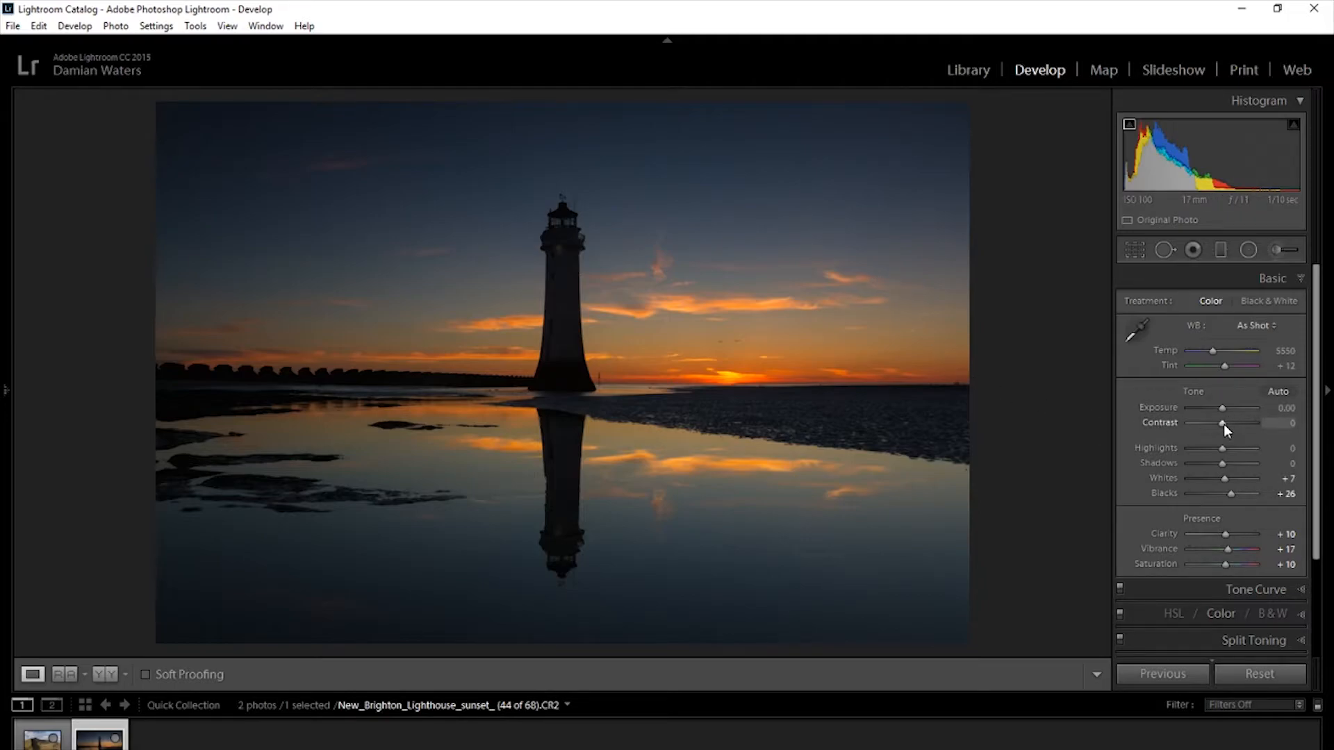
Set Contrast to +12 and Exposure to +0.12.
left_click_drag(1223, 424, 1228, 424)
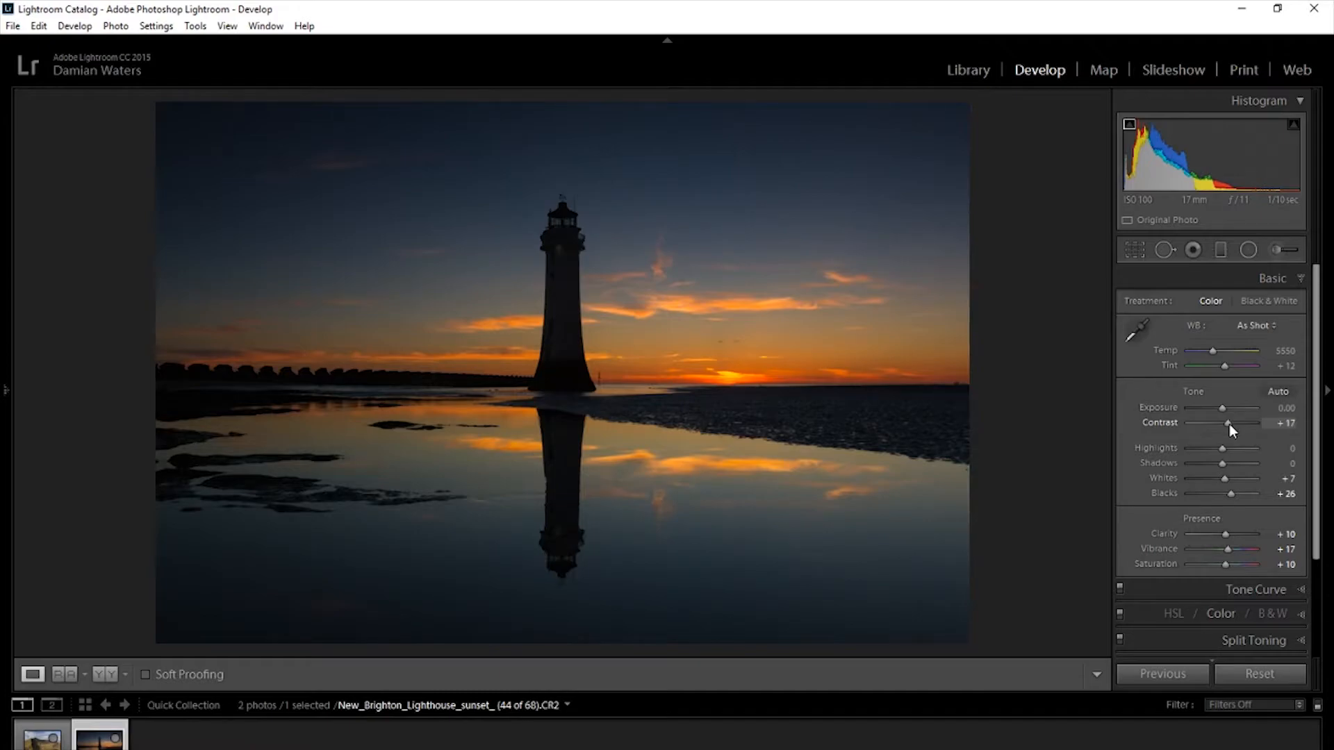
key("Down")
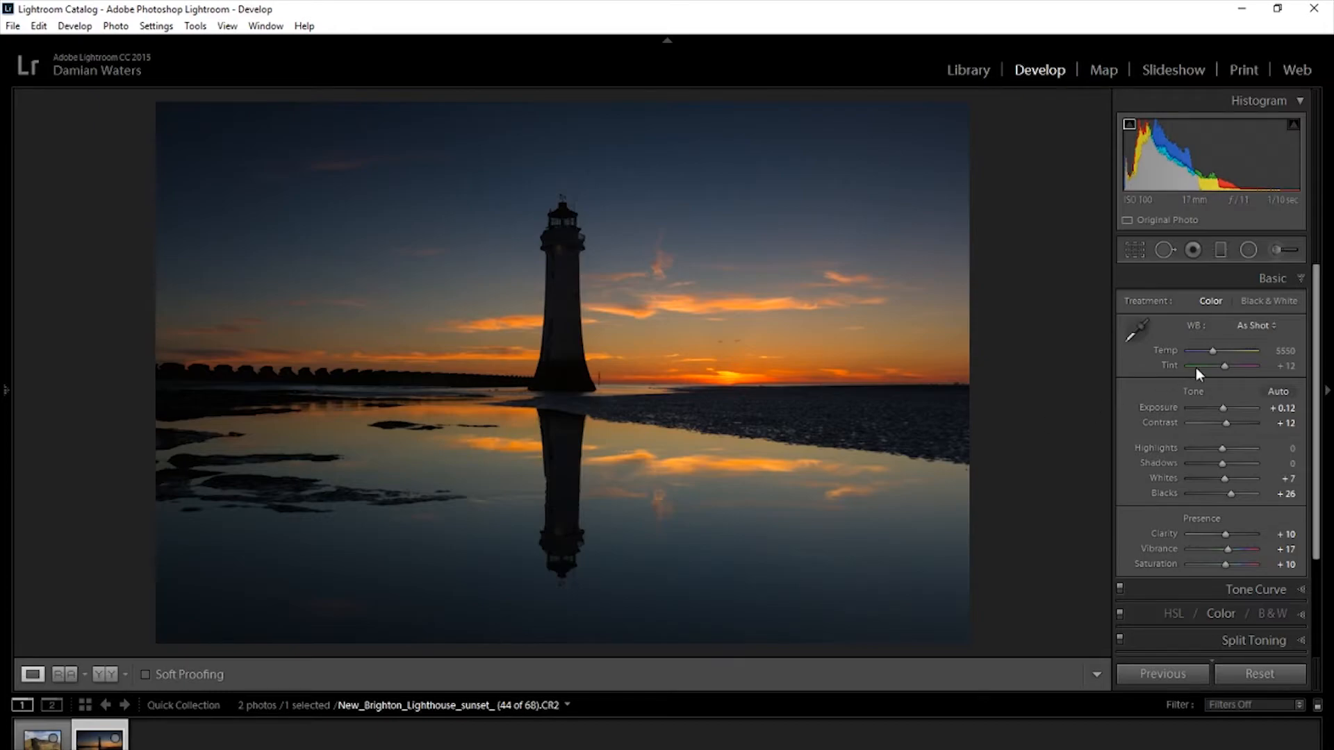
Warm the white balance by setting Temp to 6071, comparing slightly higher and lower temperatures.
left_click_drag(1212, 352, 1214, 352)
left_click_drag(1213, 352, 1212, 352)
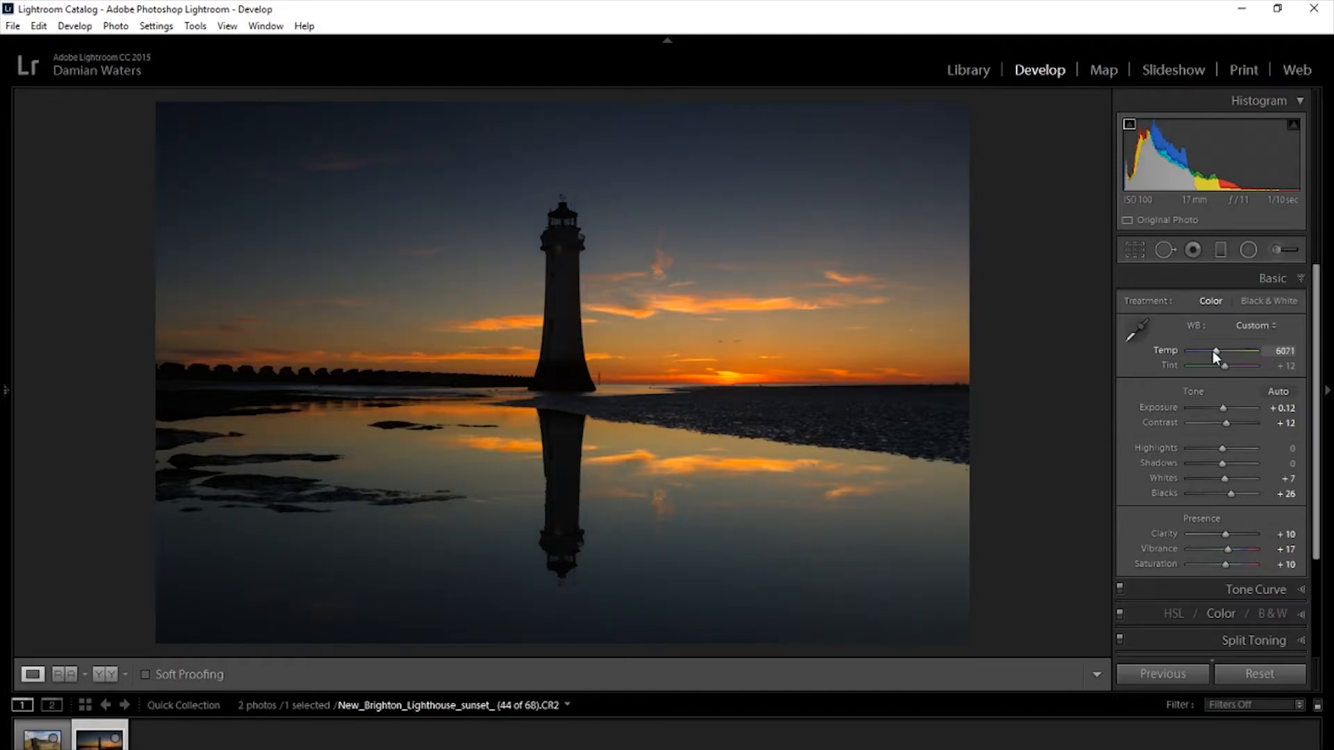
key("shift+Up")
key("shift+Down")
left_click(1303, 277)
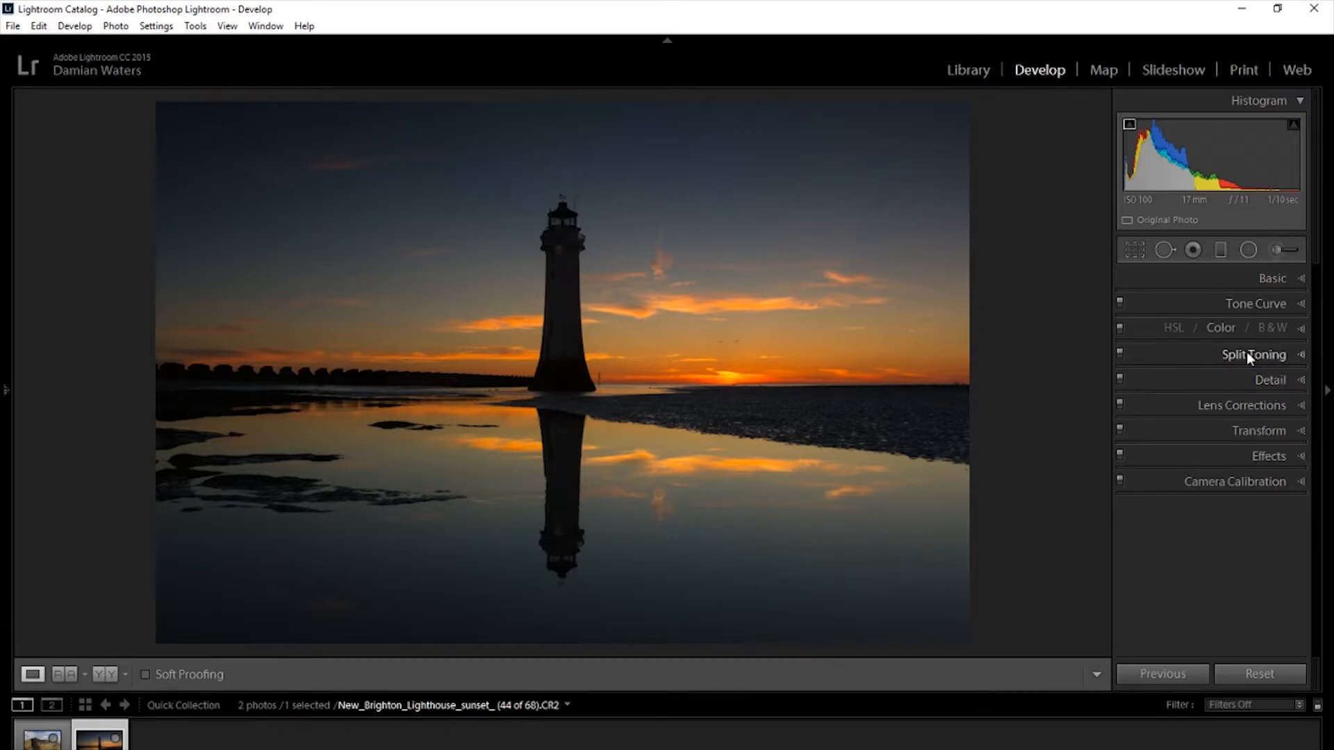
left_click(1301, 355)
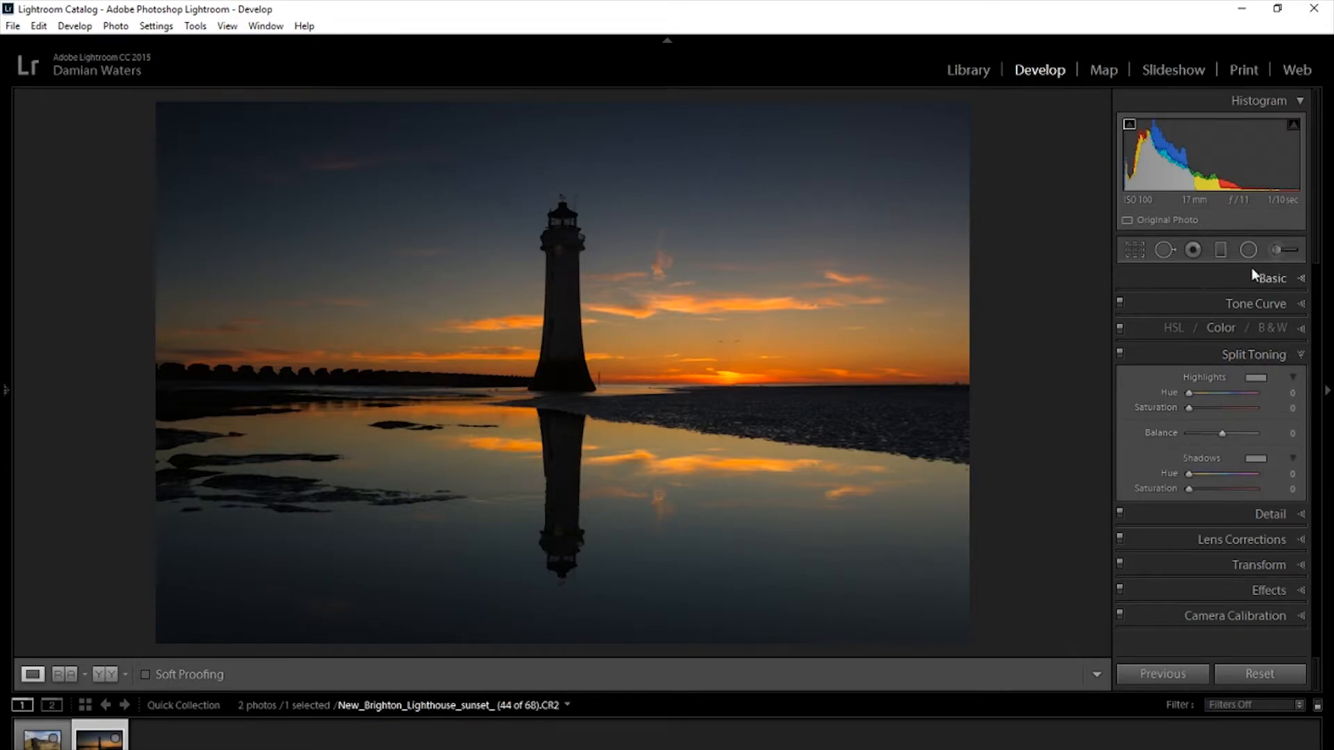
left_click(1299, 355)
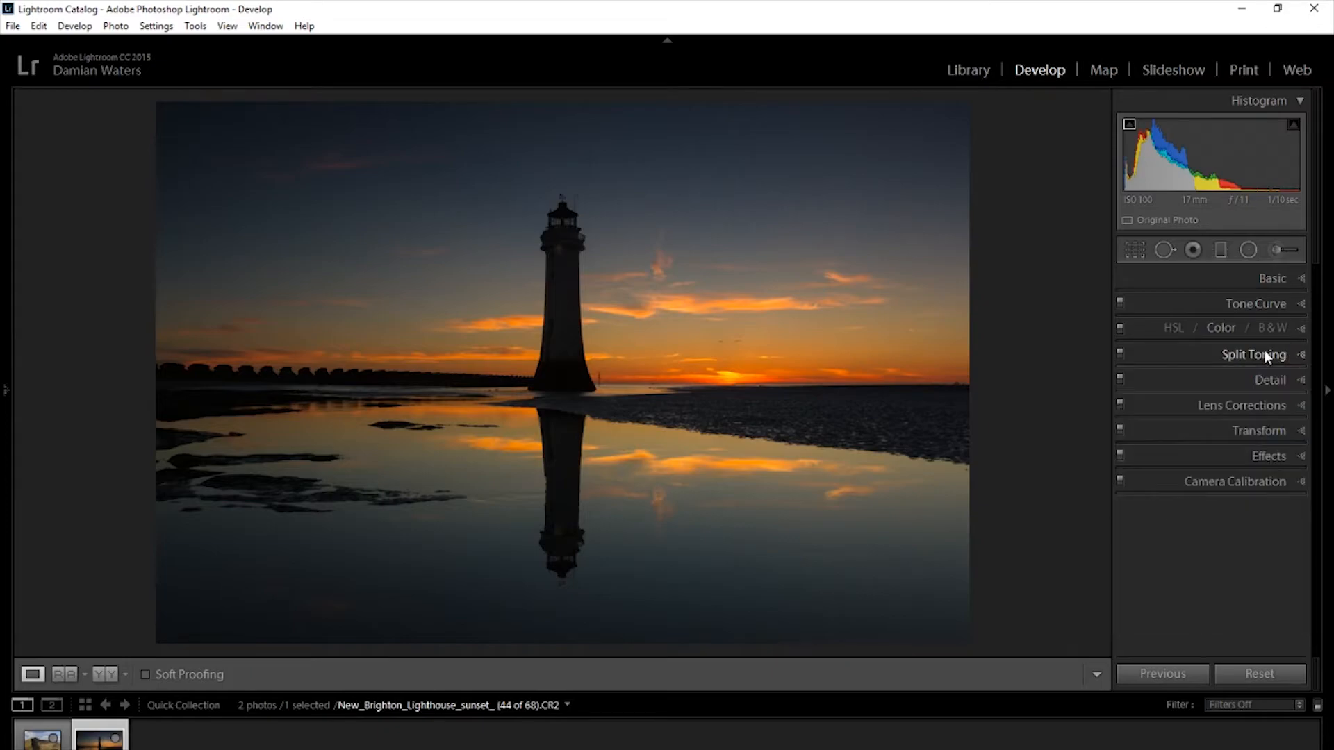
Set the Sharpening Amount to 79.
left_click(1302, 379)
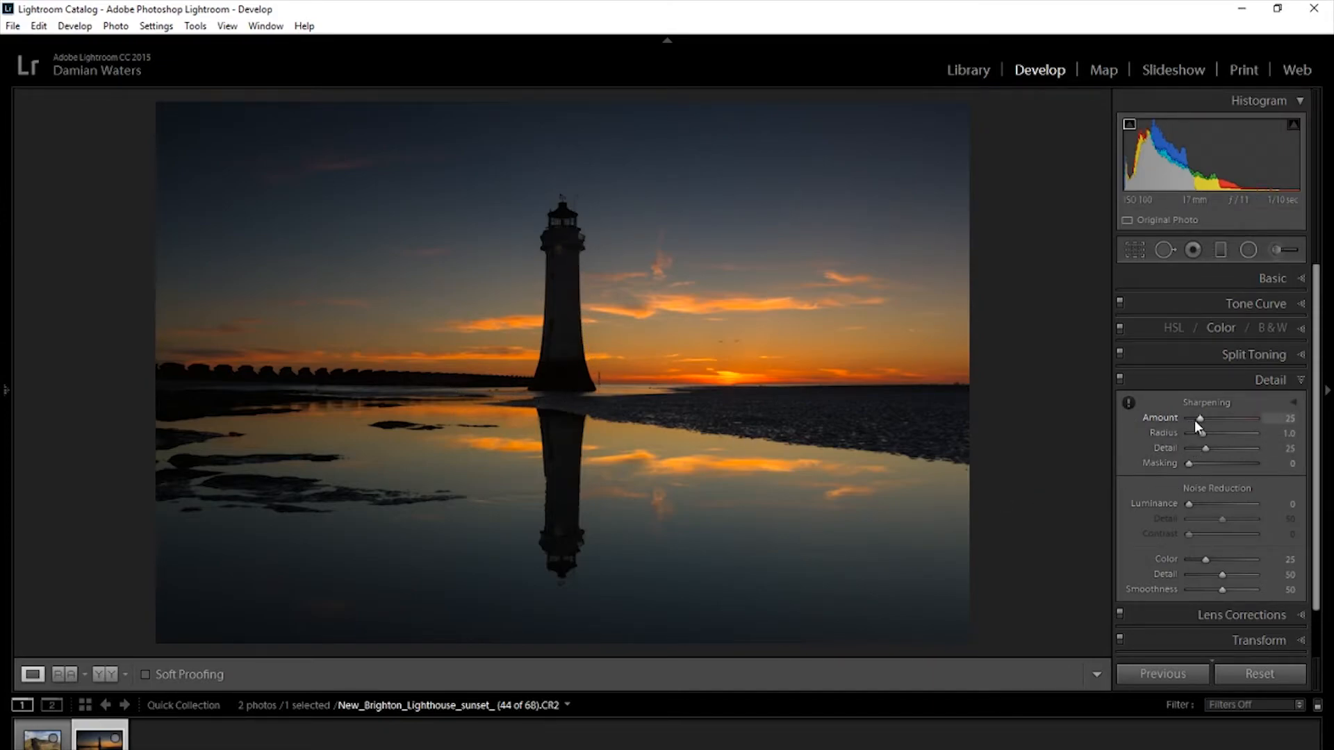
left_click_drag(1201, 419, 1205, 419)
left_click_drag(1223, 419, 1223, 420)
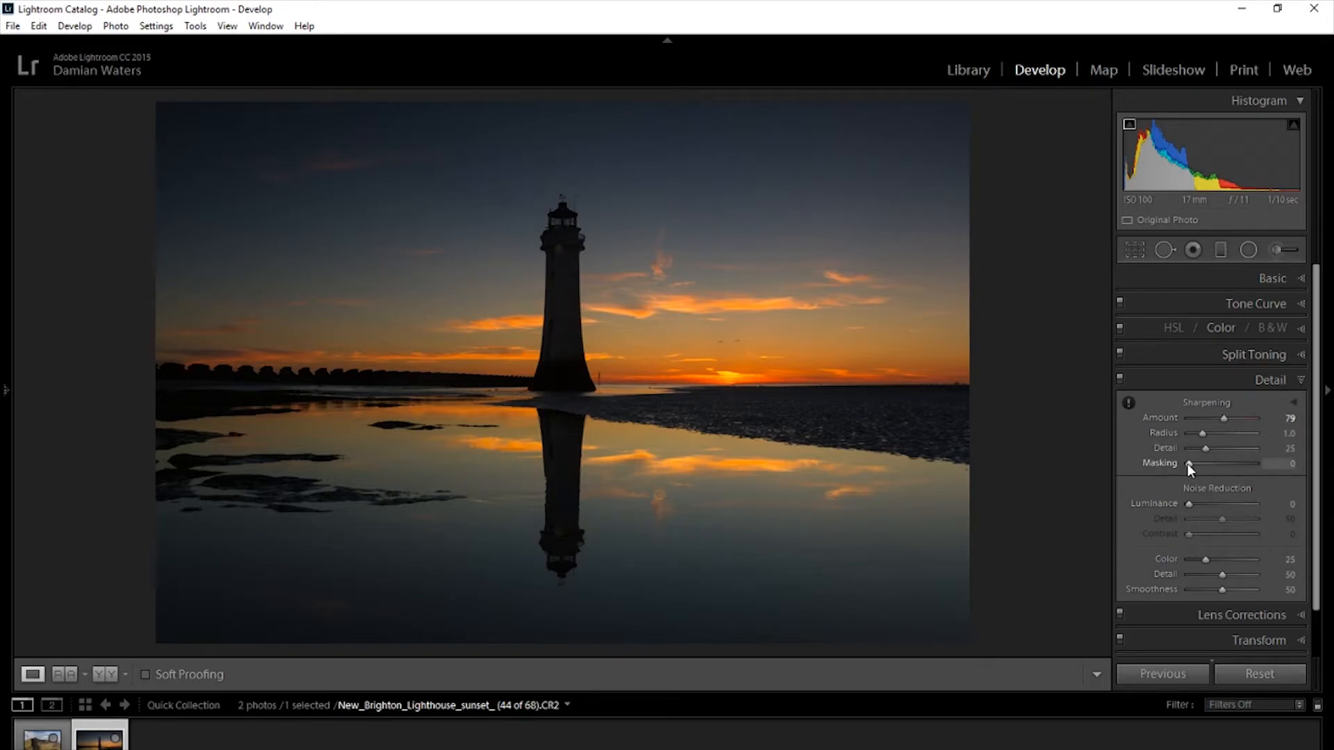
Preview the sharpening mask and set Masking to 76 so that only the main edges are sharpened.
left_click_drag(1186, 464, 1193, 464)
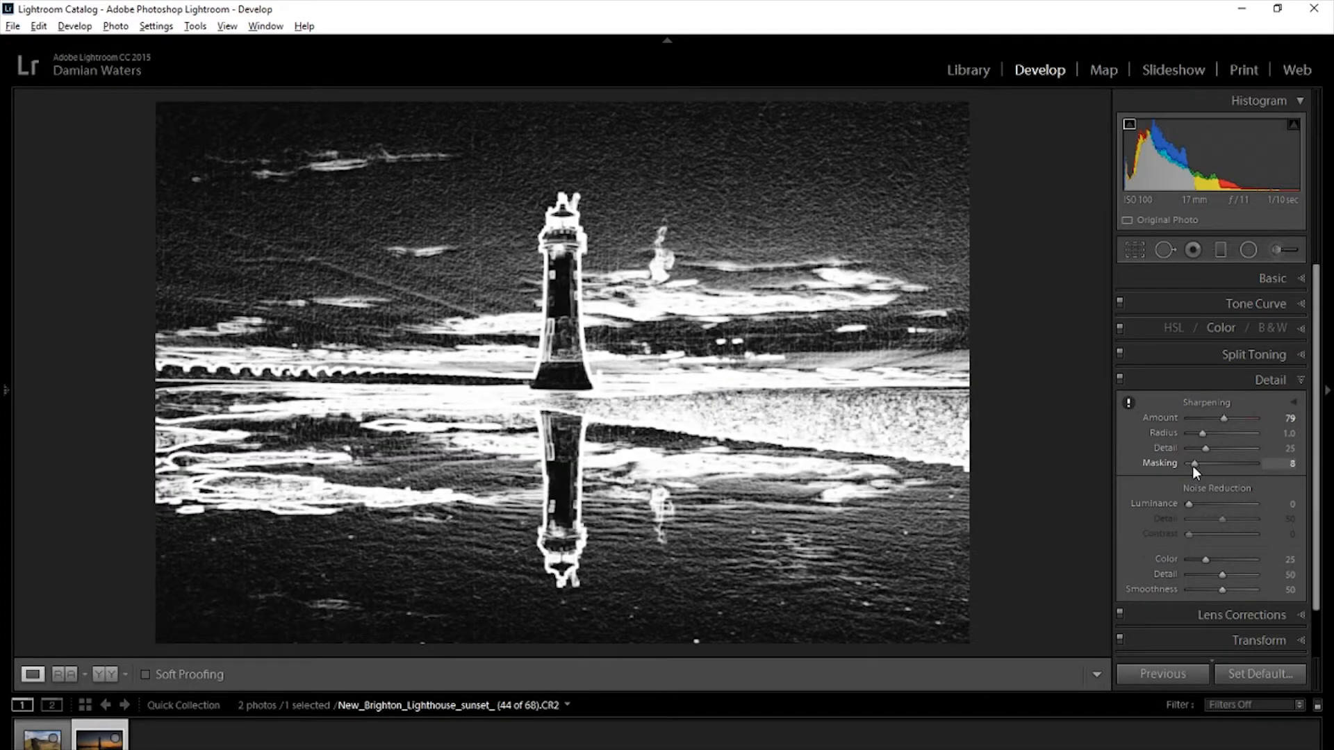
left_click_drag(1193, 467, 1239, 468)
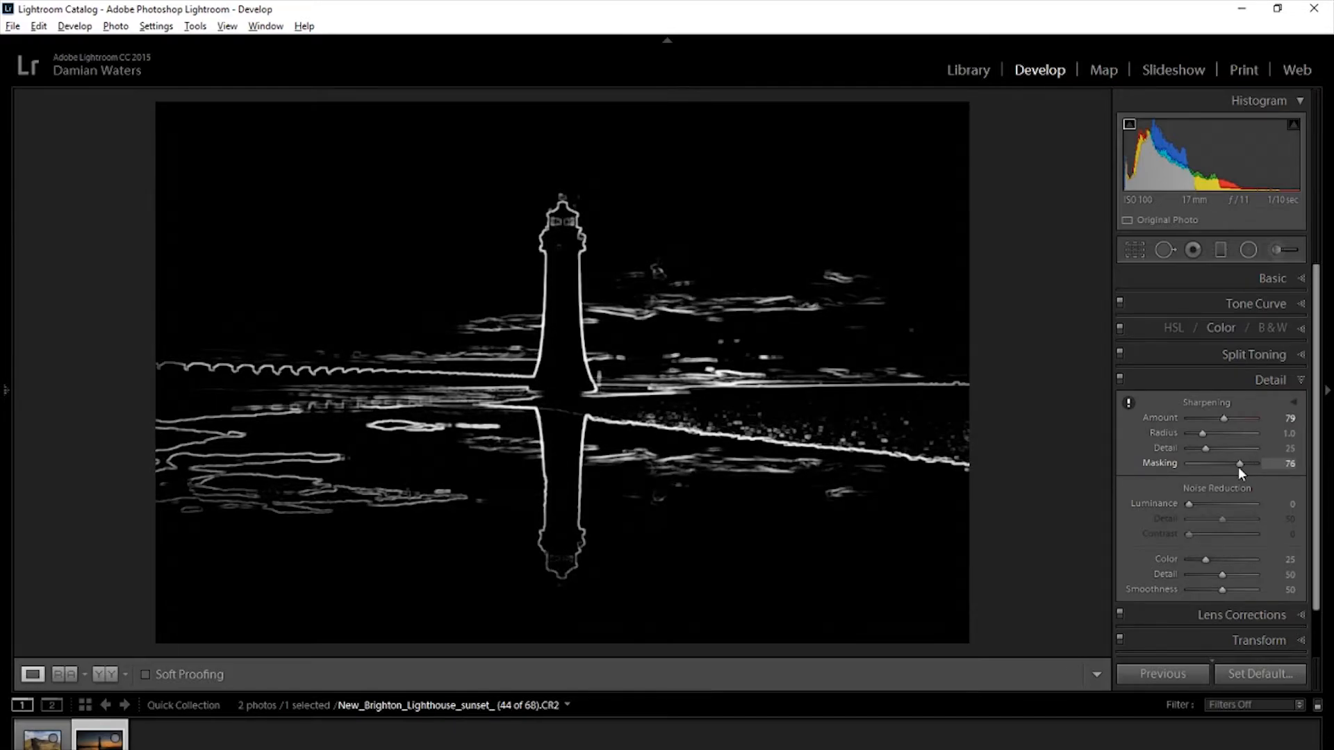
left_click_drag(1238, 466, 1238, 467)
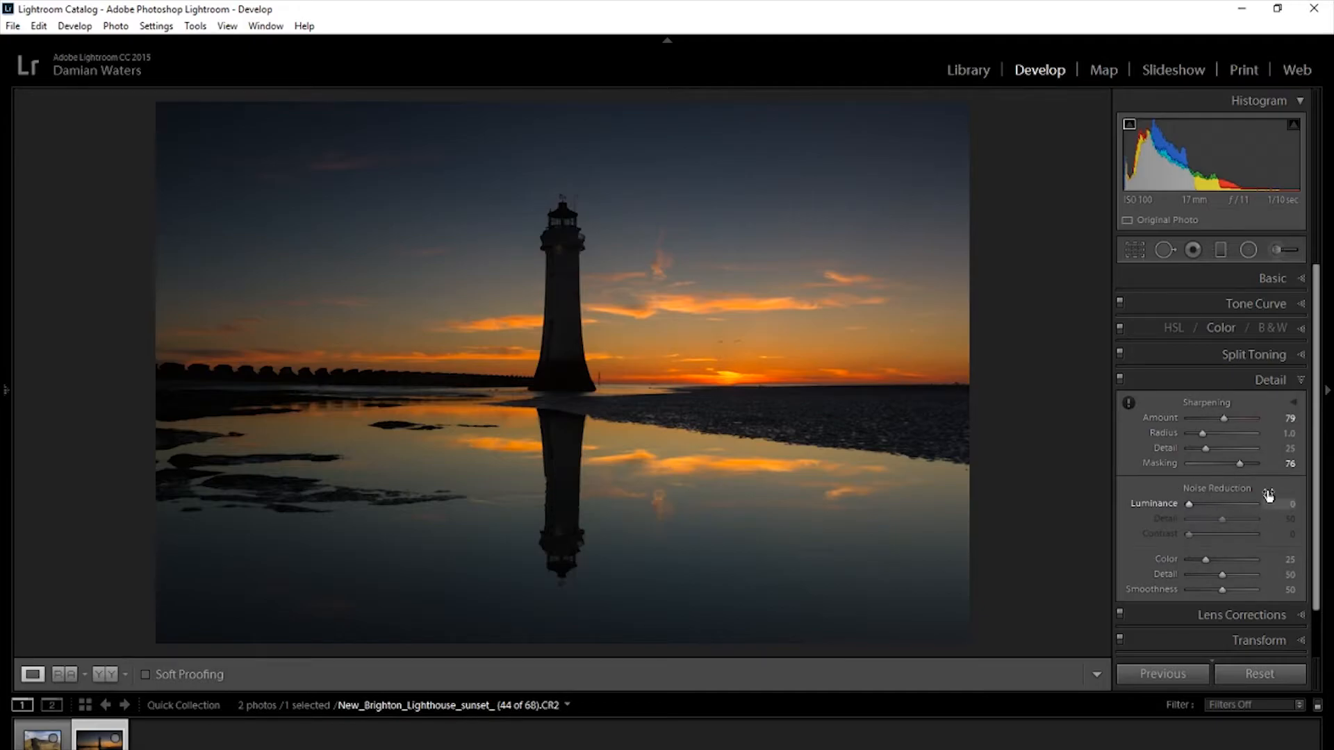
Inspect the sky beside the lighthouse up close and set the Noise Reduction Luminance to 35.
left_click(757, 219)
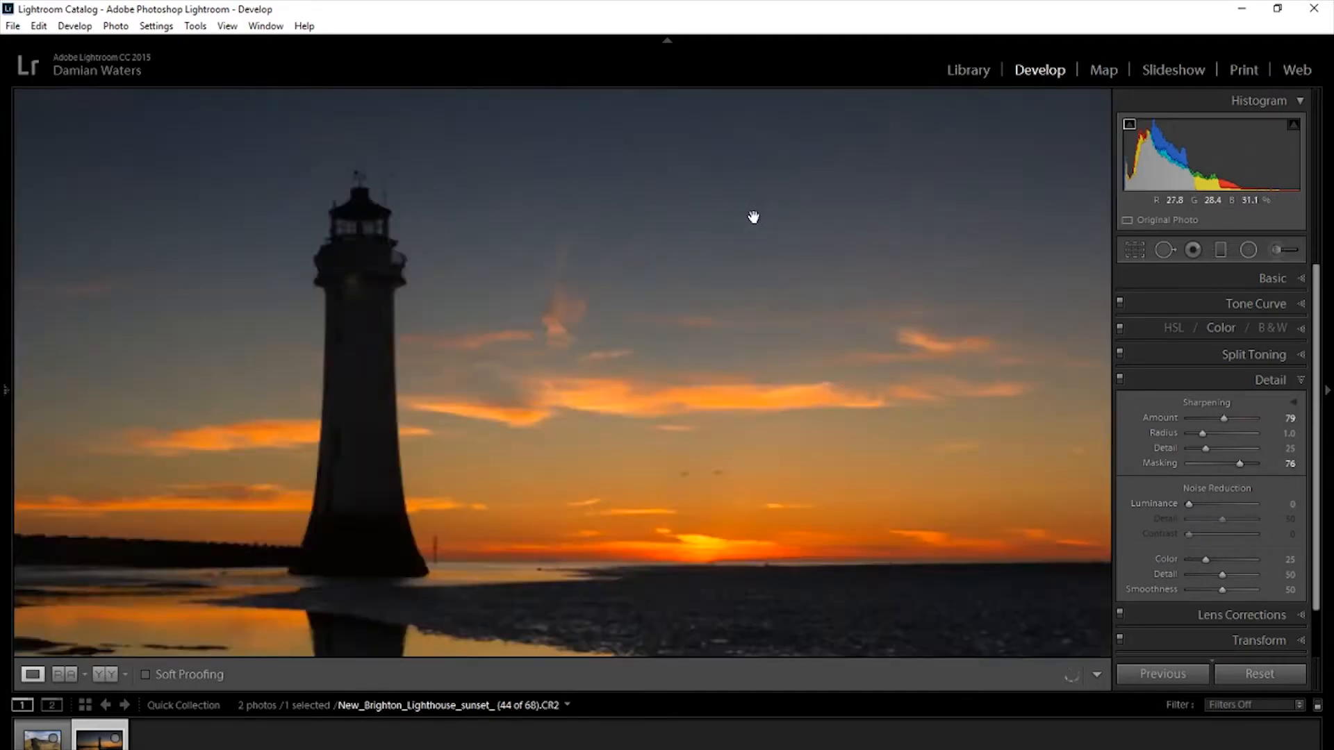
left_click_drag(319, 498, 803, 243)
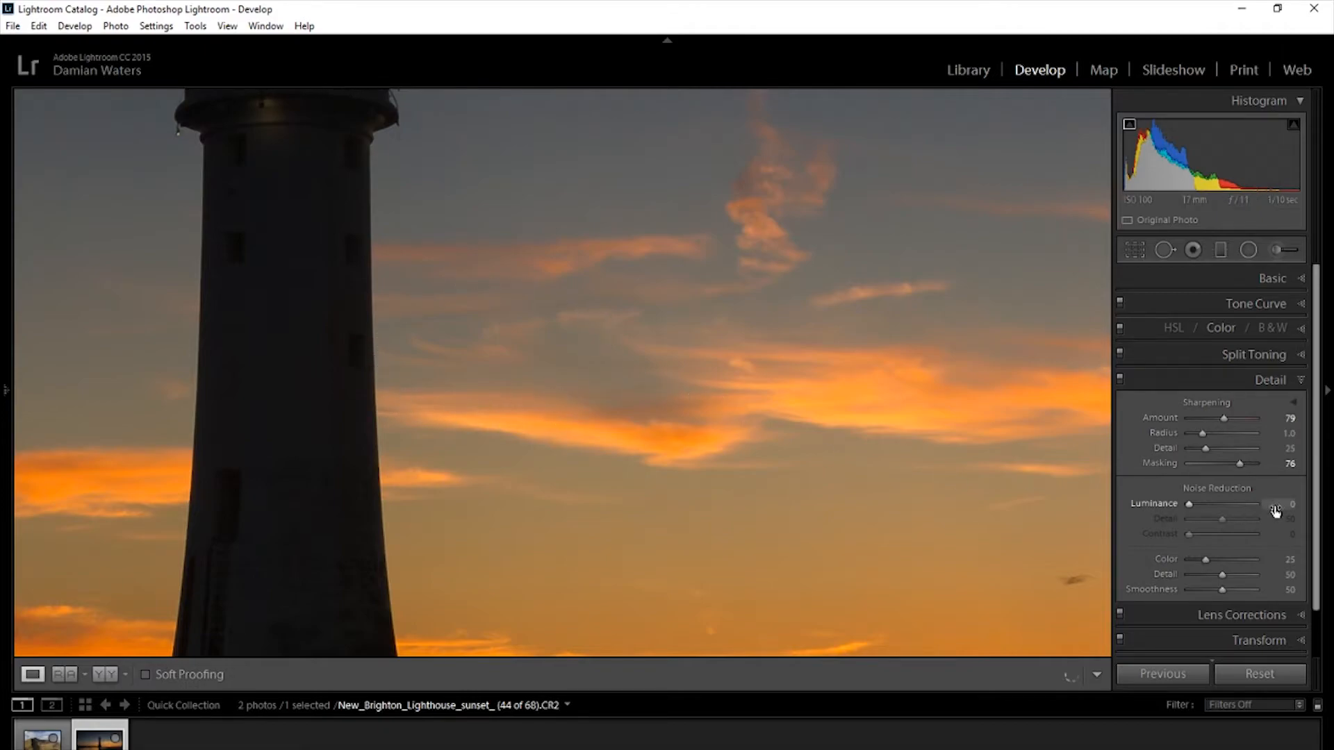
left_click_drag(1190, 504, 1212, 505)
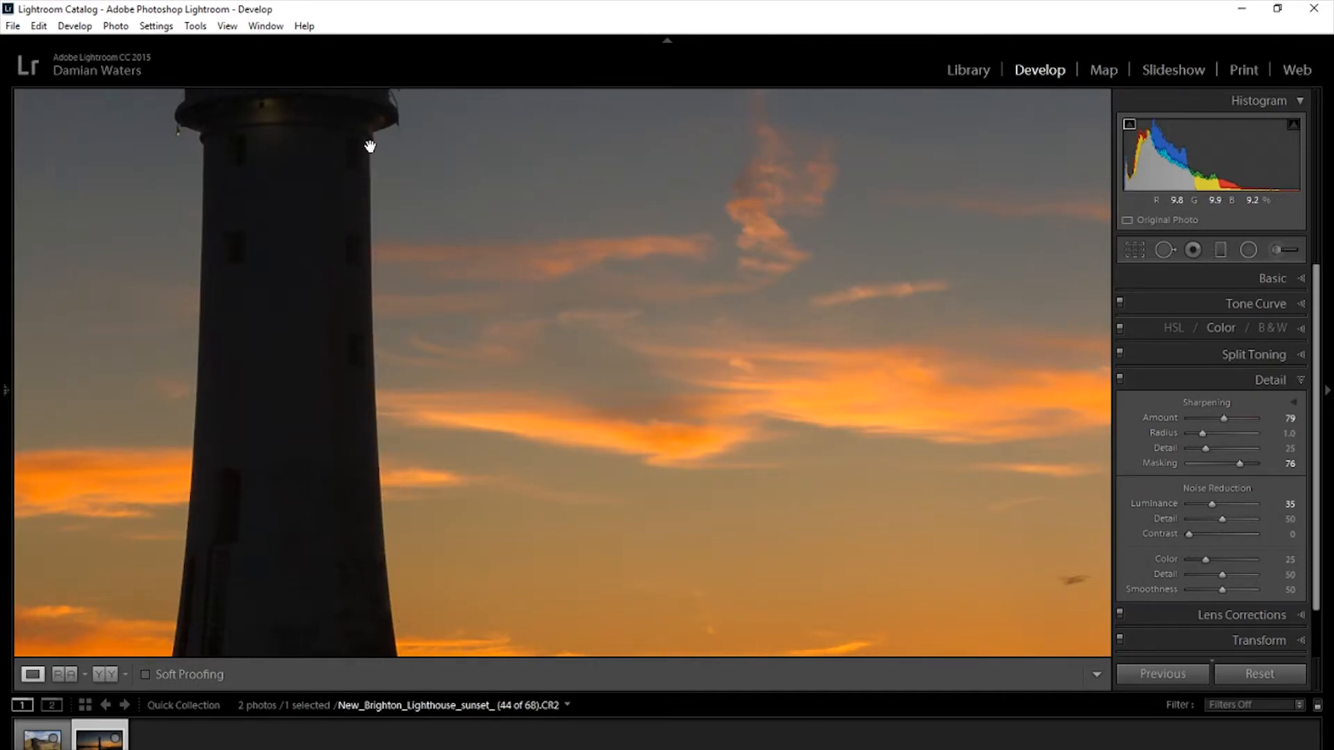
left_click(803, 417)
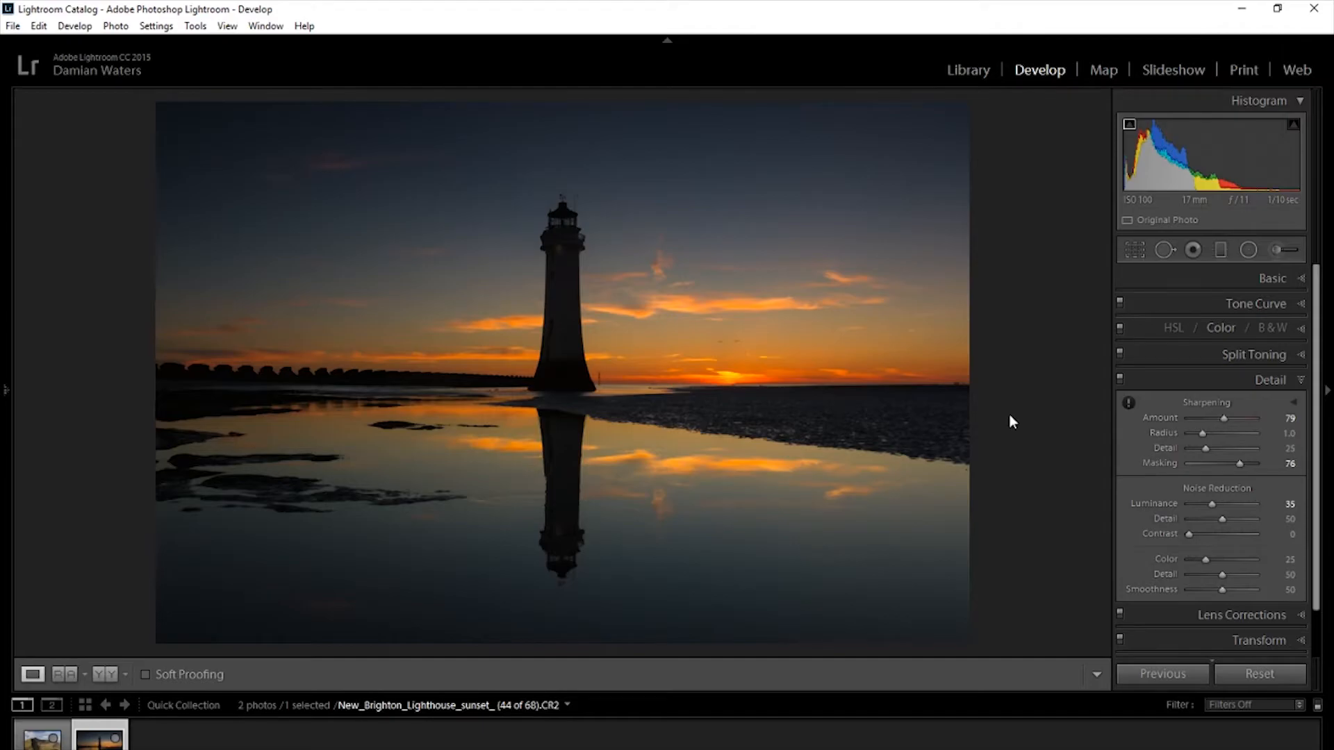
Preview the photo with the surrounding interface dimmed and fully blacked out, and restore the normal view.
key("l")
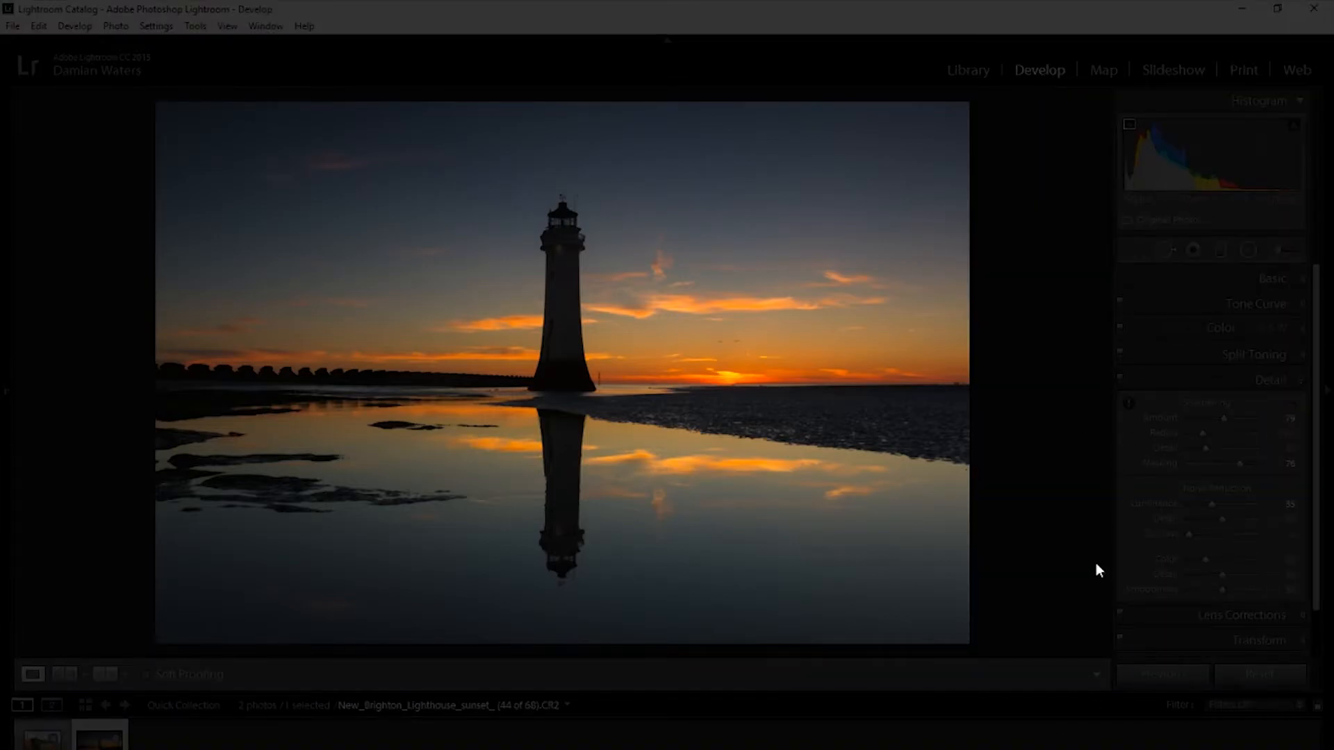
key("l")
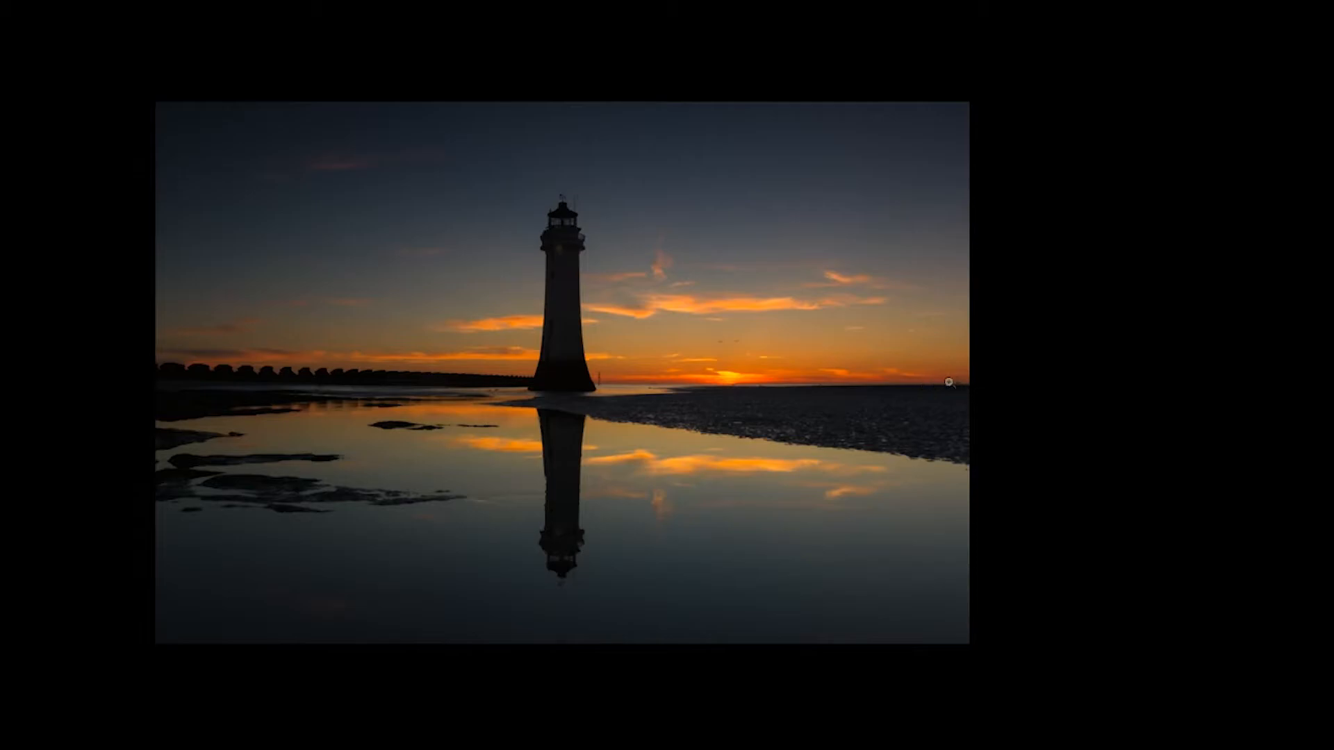
key("l")
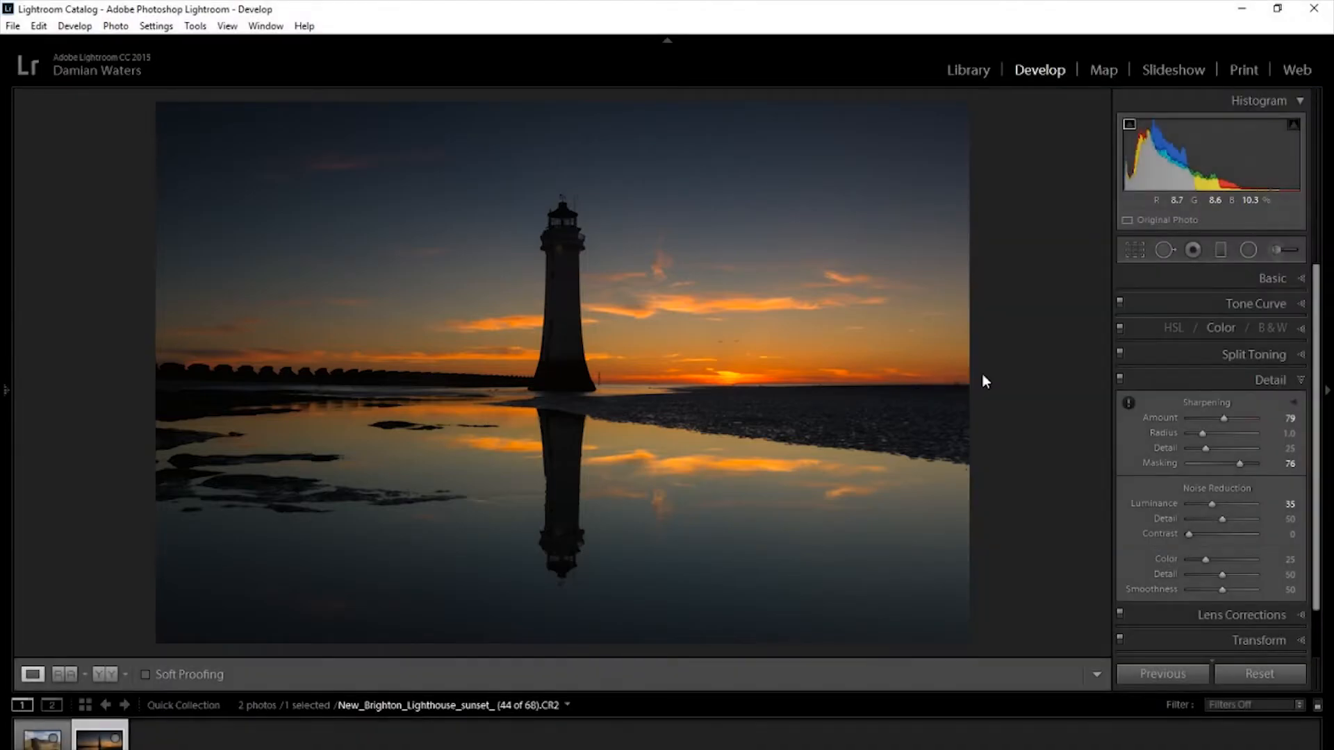
Crop both sides of the lighthouse photo slightly inward using the diagonal overlay, keeping the lighthouse and its reflection centred on the line crossings.
left_click(1133, 250)
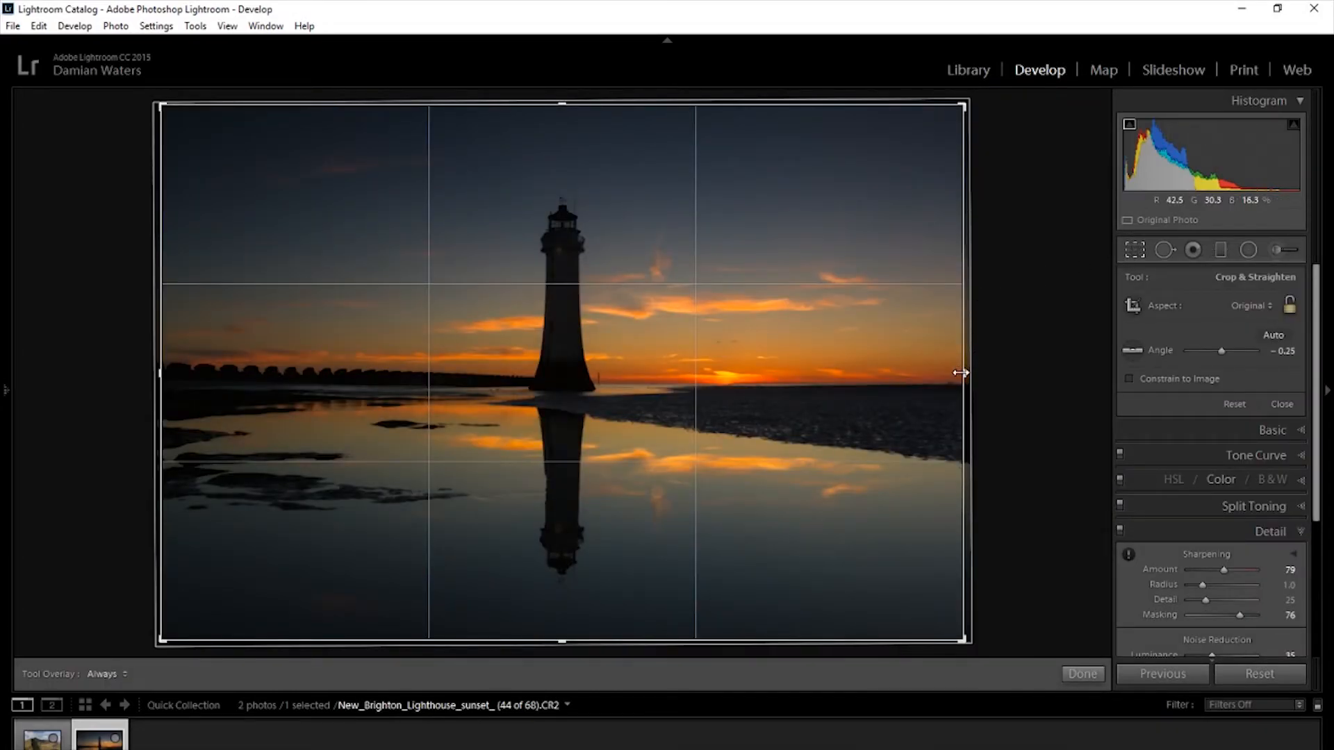
left_click_drag(960, 373, 952, 372)
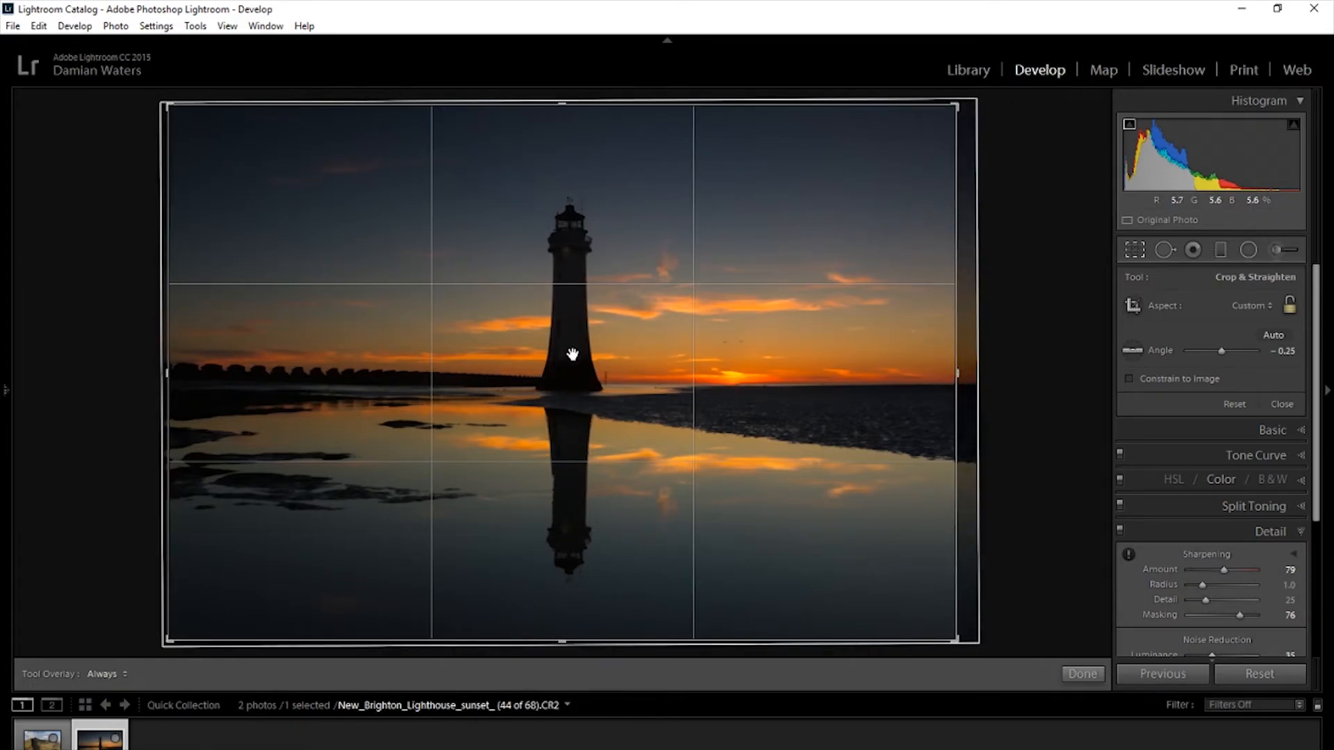
key("o")
left_click_drag(566, 346, 557, 345)
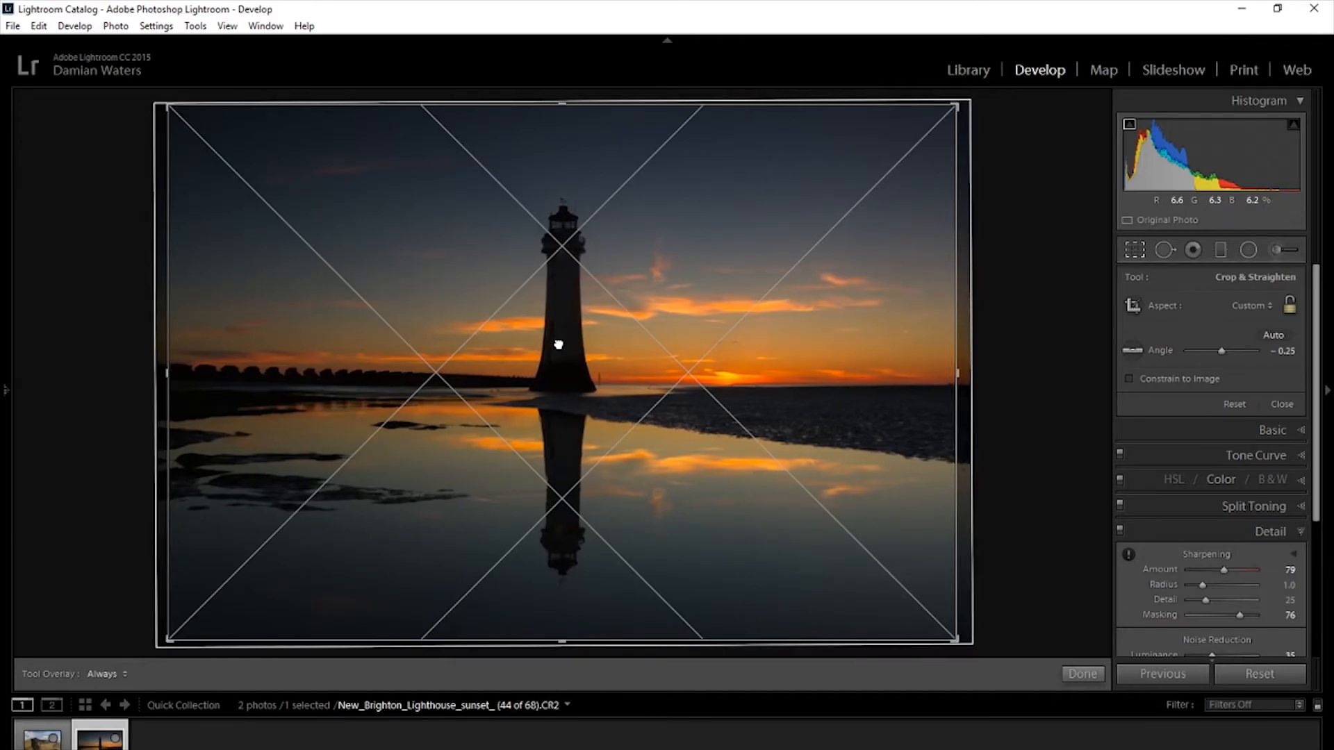
left_click_drag(956, 373, 952, 378)
left_click_drag(577, 373, 573, 373)
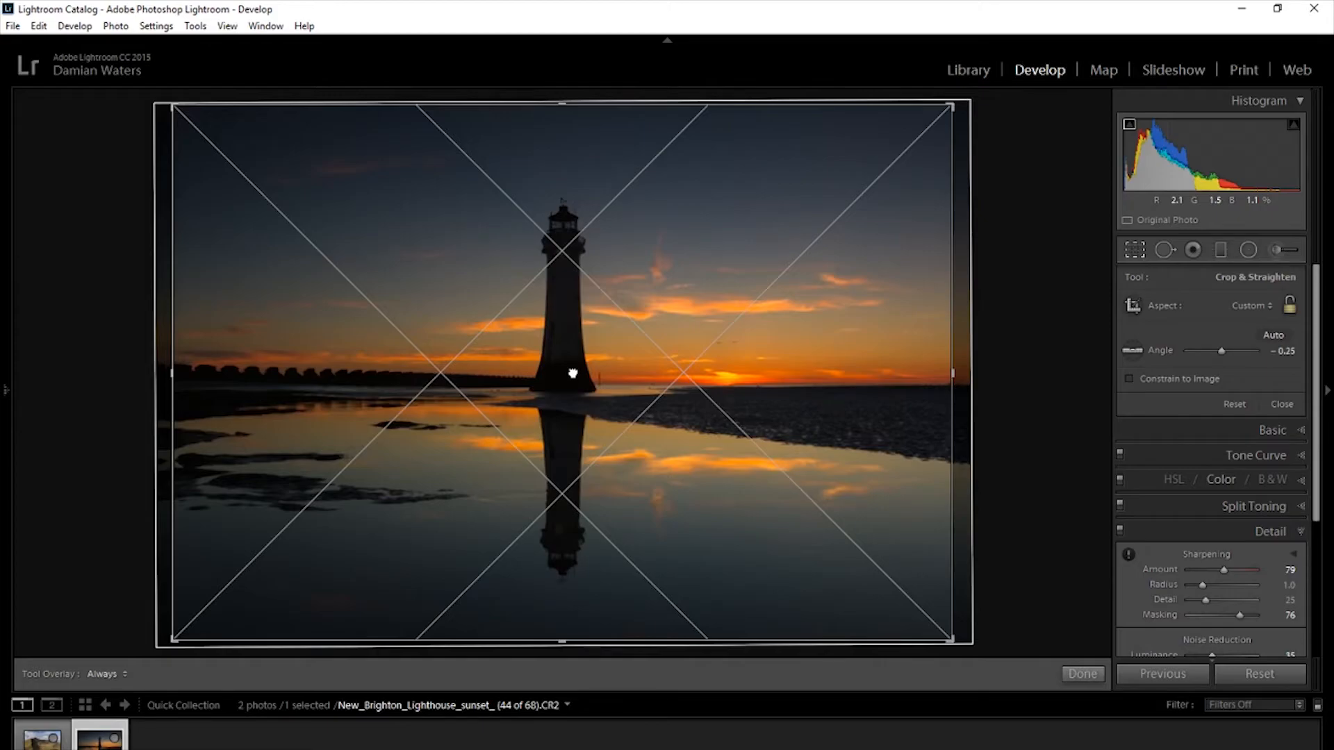
left_click(1081, 674)
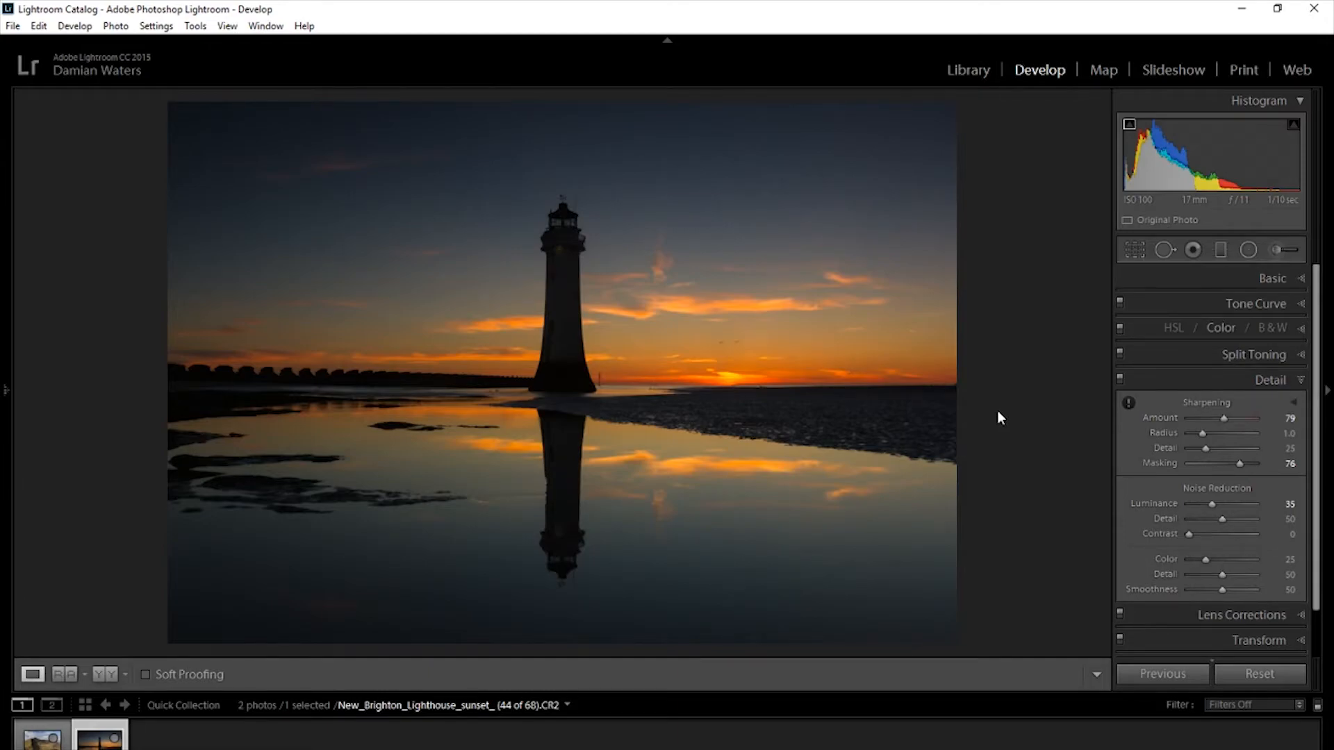
Compare the lighthouse photo before and after the edits, including in the Before/After comparison view.
key("backslash")
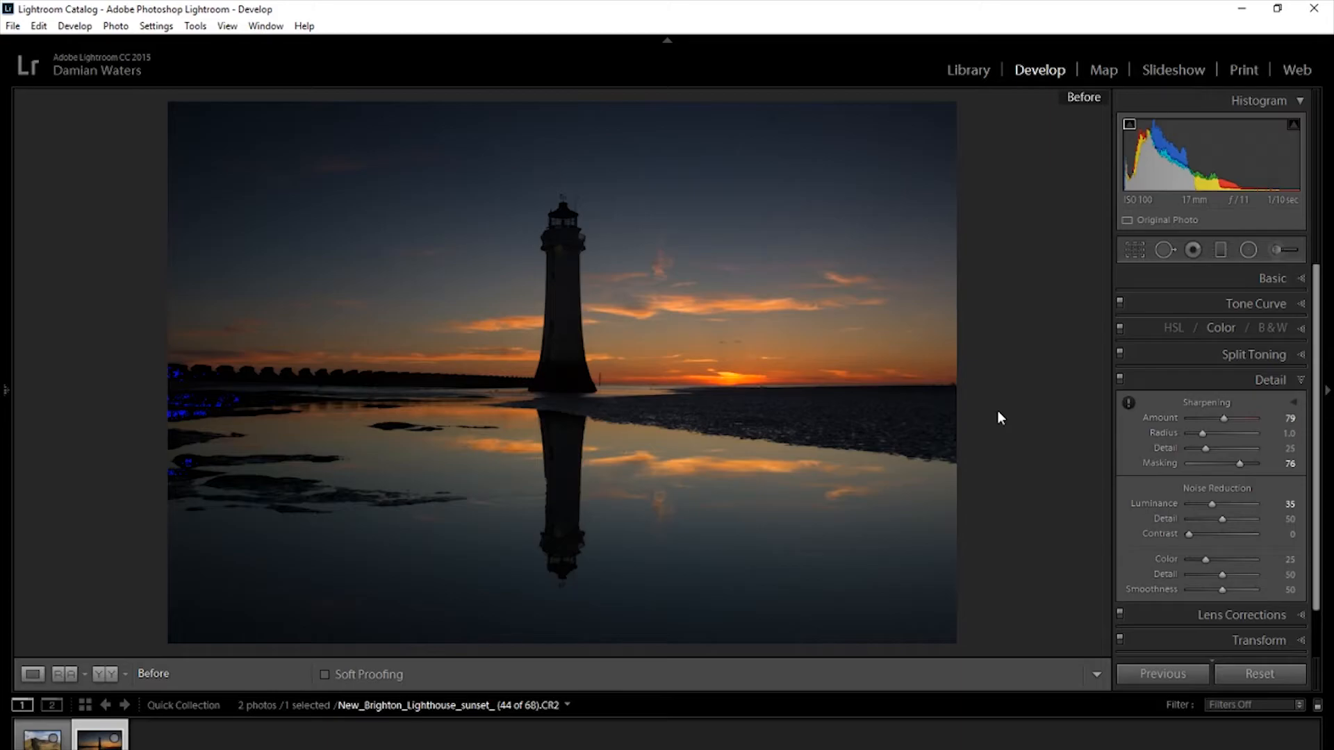
key("backslash")
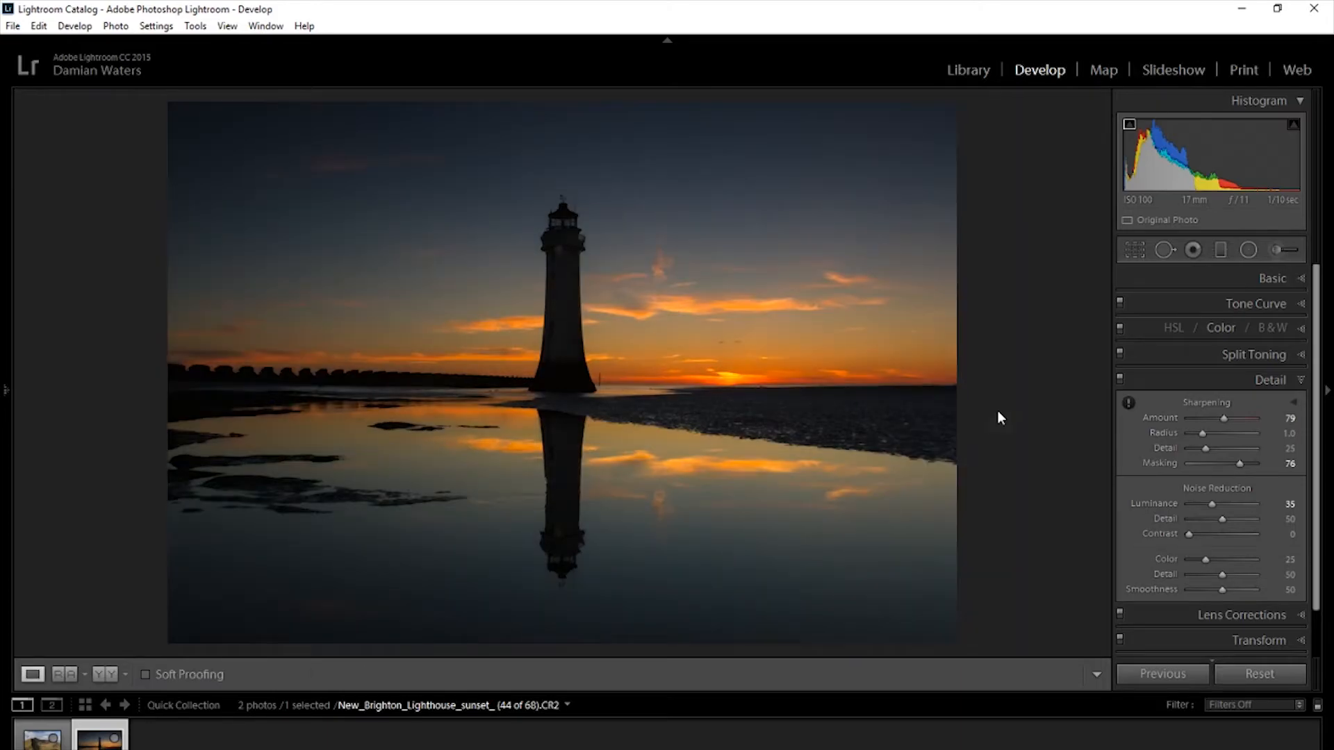
left_click(106, 673)
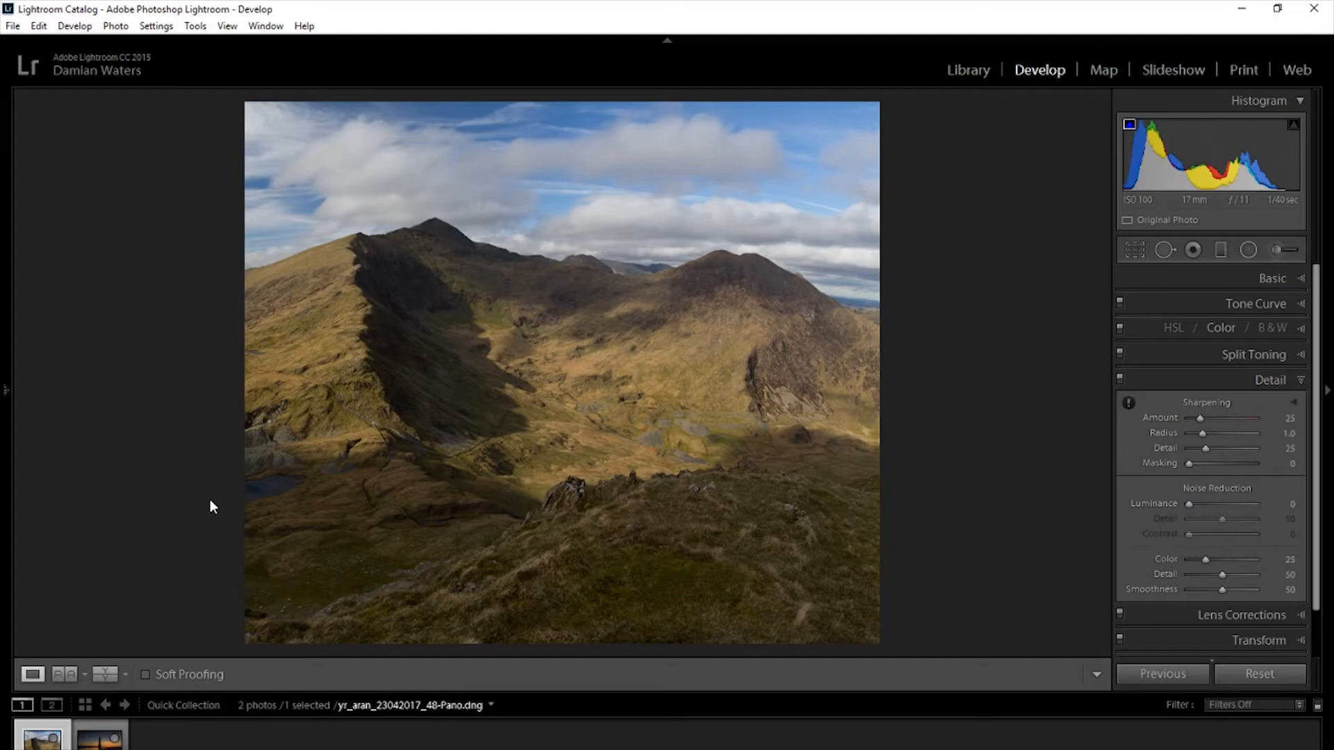
Remove chromatic aberration and enable the lens profile corrections for the mountain panorama yr_aran_23042017_48-Pano.dng.
left_click(1300, 613)
left_click(1127, 400)
left_click(1128, 417)
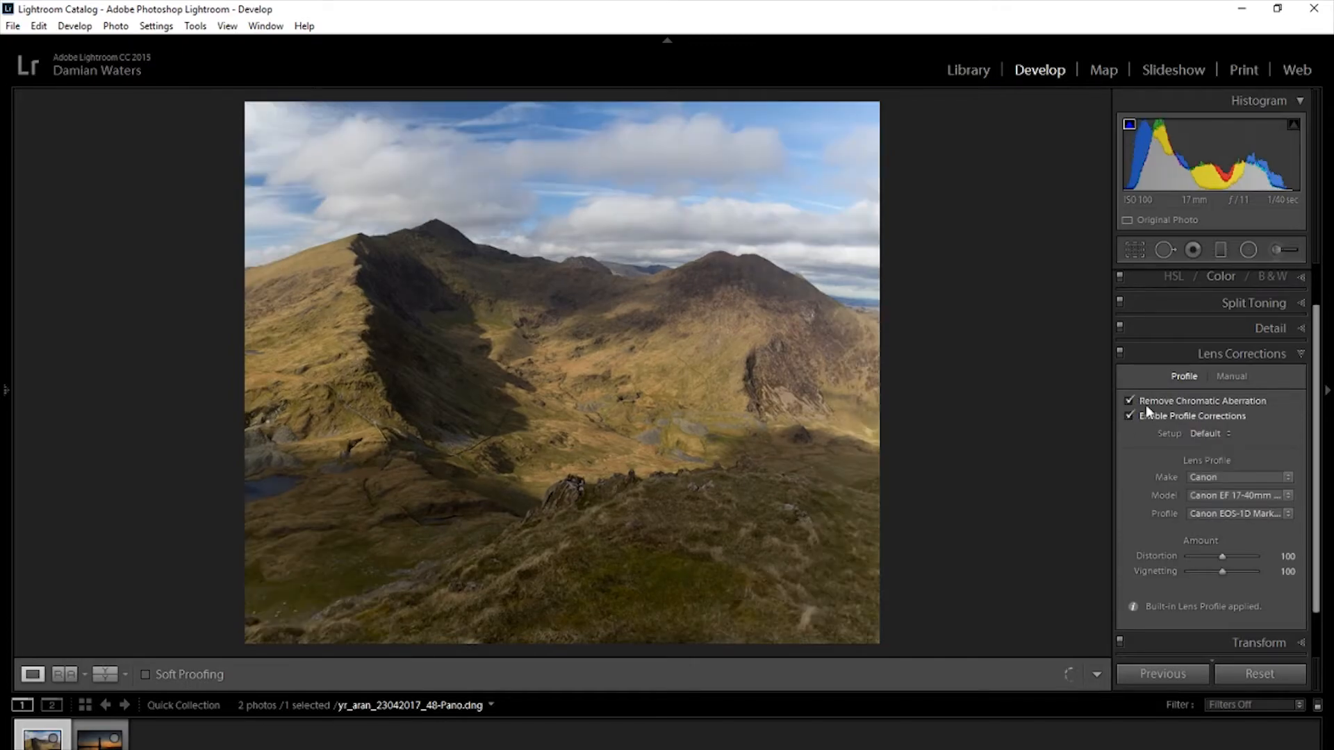
left_click(1302, 355)
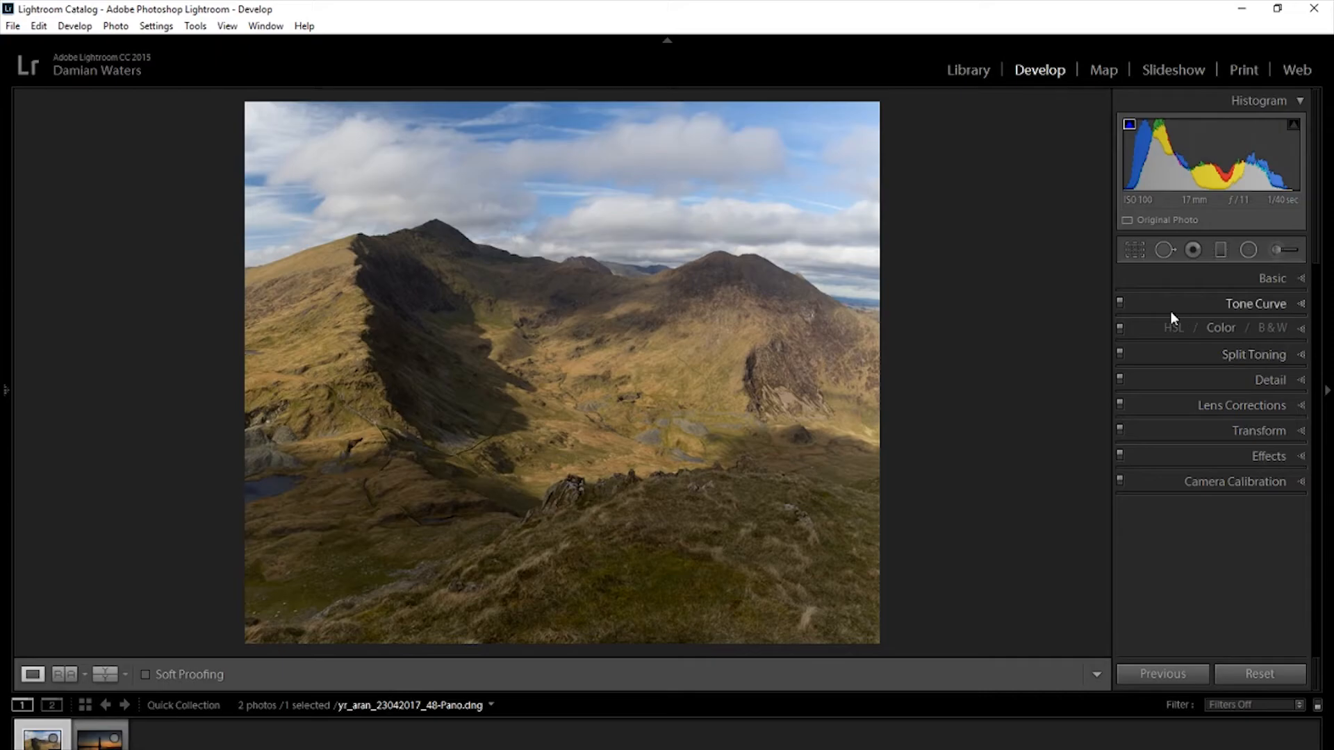
Straighten the mountain panorama with a crop angle of -0.13.
left_click(1136, 252)
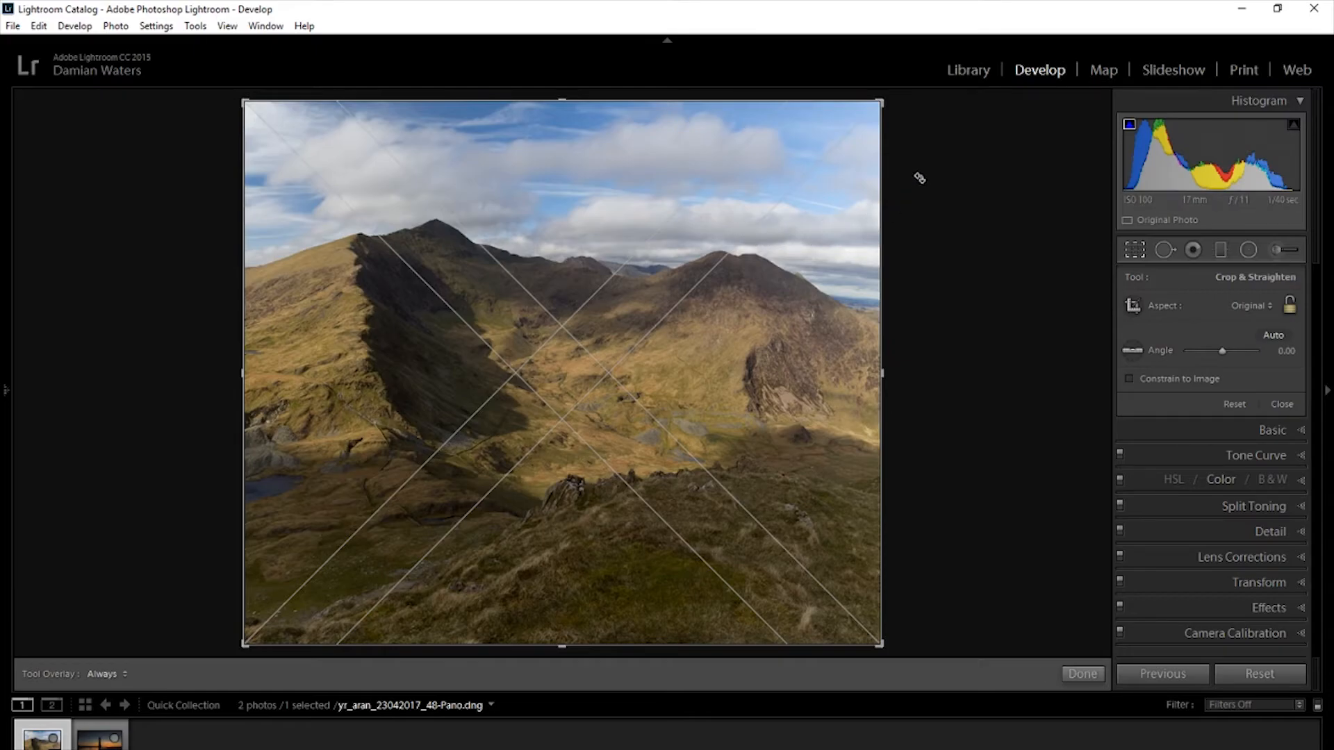
mouse_move(896, 98)
left_mouse_down()
mouse_move(916, 122)
mouse_move(894, 99)
left_mouse_up()
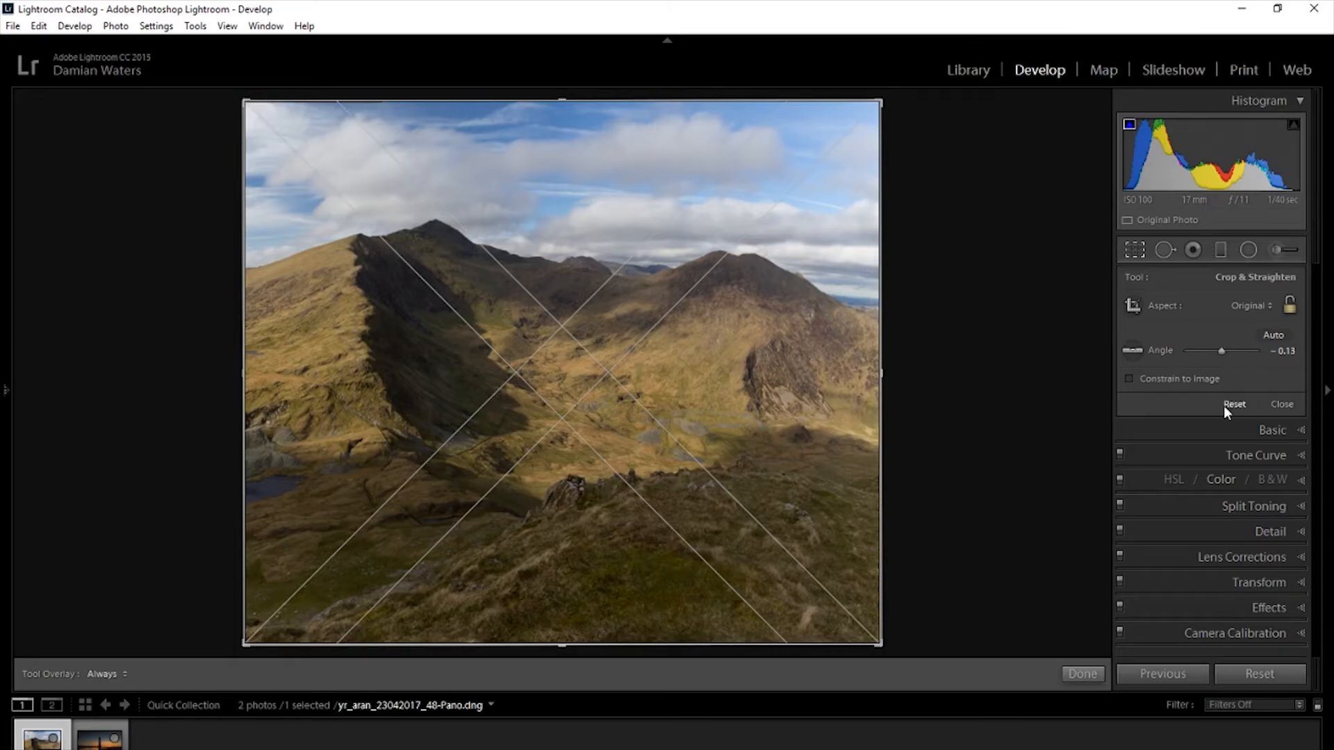
left_click(1282, 404)
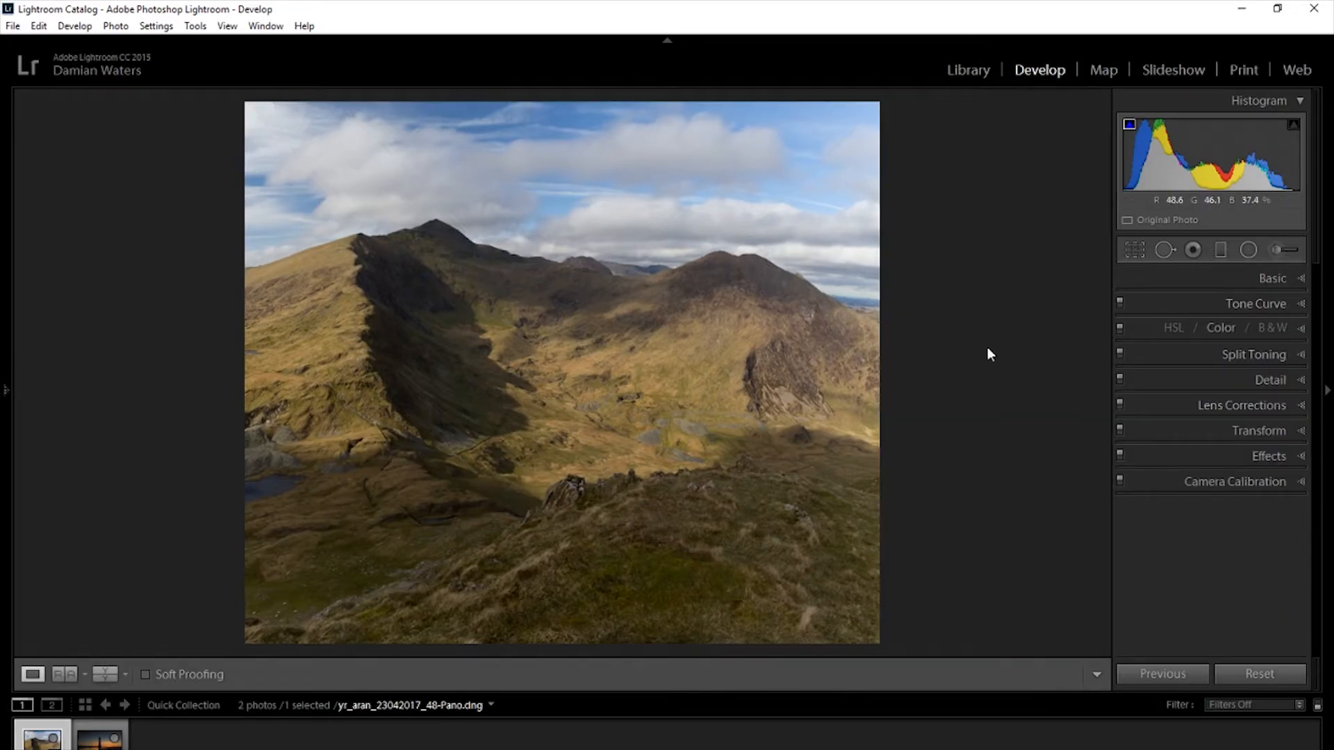
Set the panorama's Whites to +33 and check the Blacks with the clipping preview.
left_click(1277, 278)
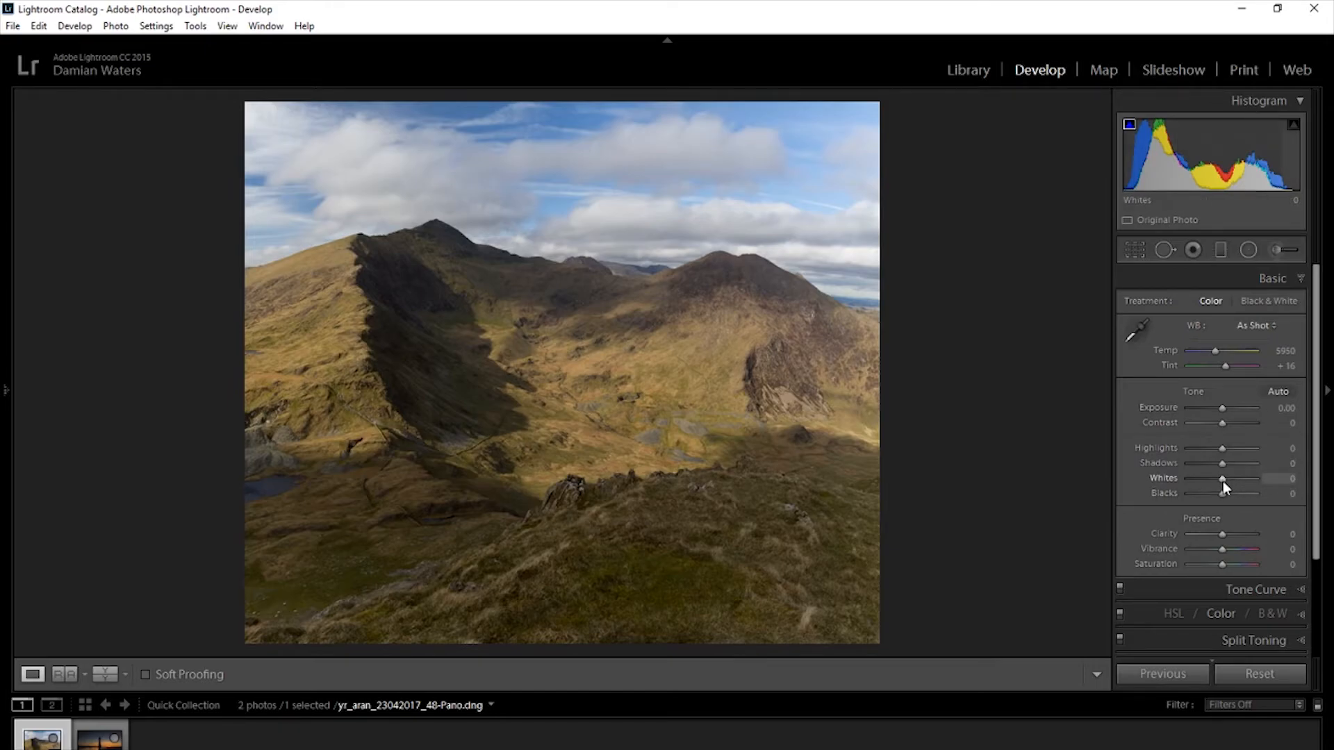
left_click_drag(1221, 478, 1232, 480)
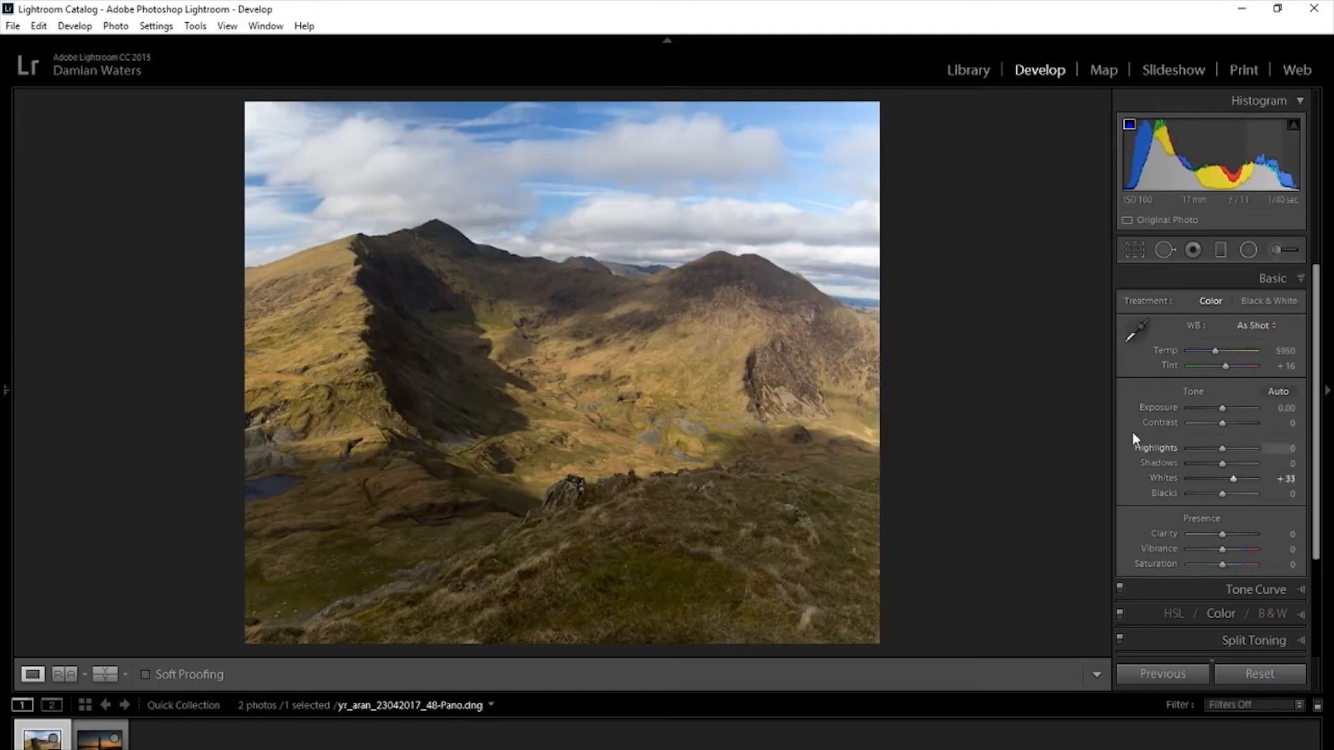
key("alt")
mouse_move(1221, 495)
left_mouse_down()
mouse_move(1201, 496)
mouse_move(1221, 499)
left_mouse_up()
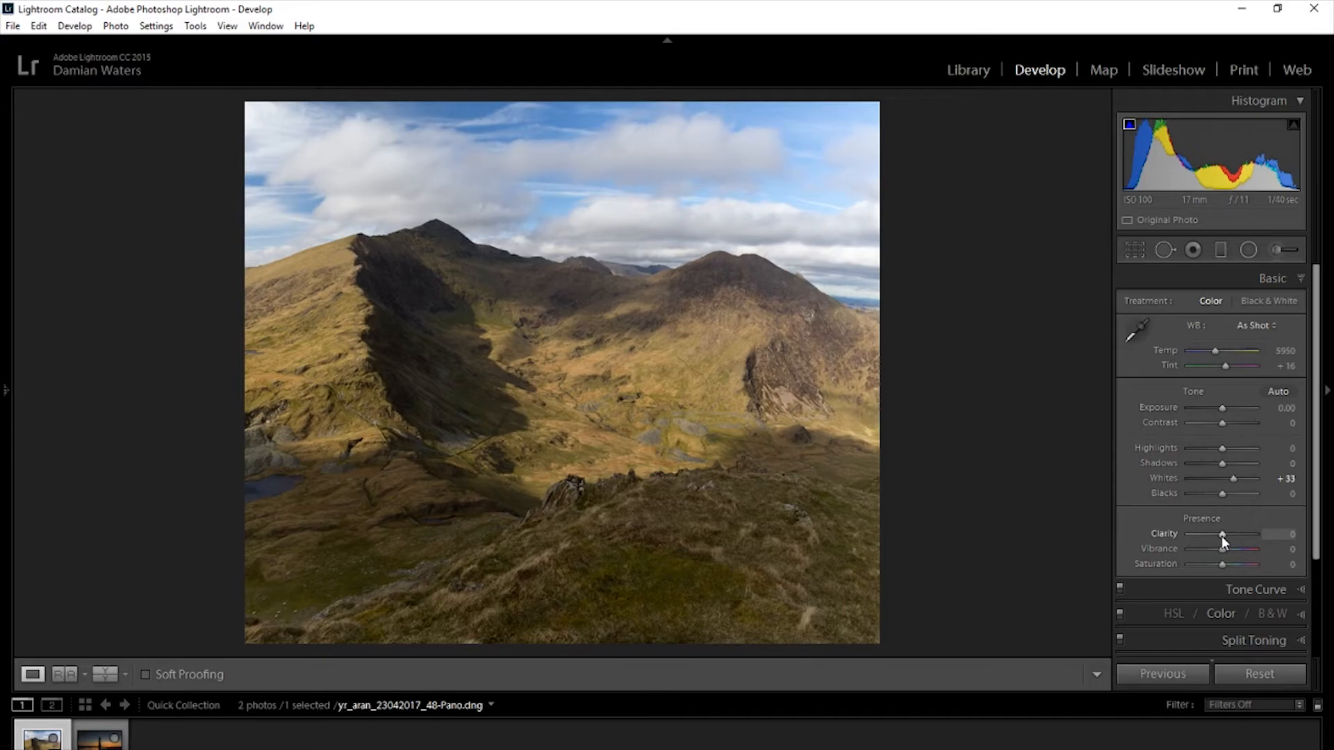
Set Clarity and Vibrance to +15 each and raise Saturation slightly.
left_click_drag(1223, 534, 1228, 535)
left_click_drag(1224, 536, 1226, 535)
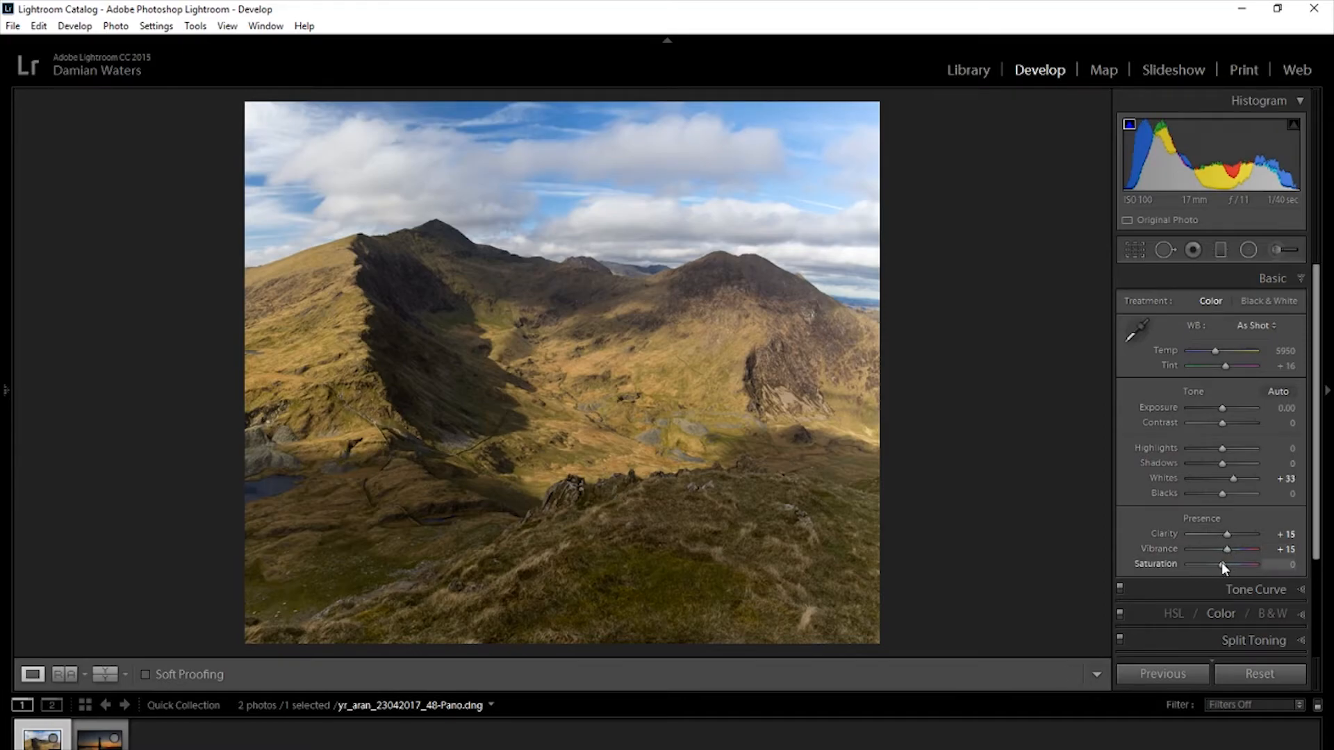
left_click_drag(1221, 562, 1223, 562)
left_click(1295, 277)
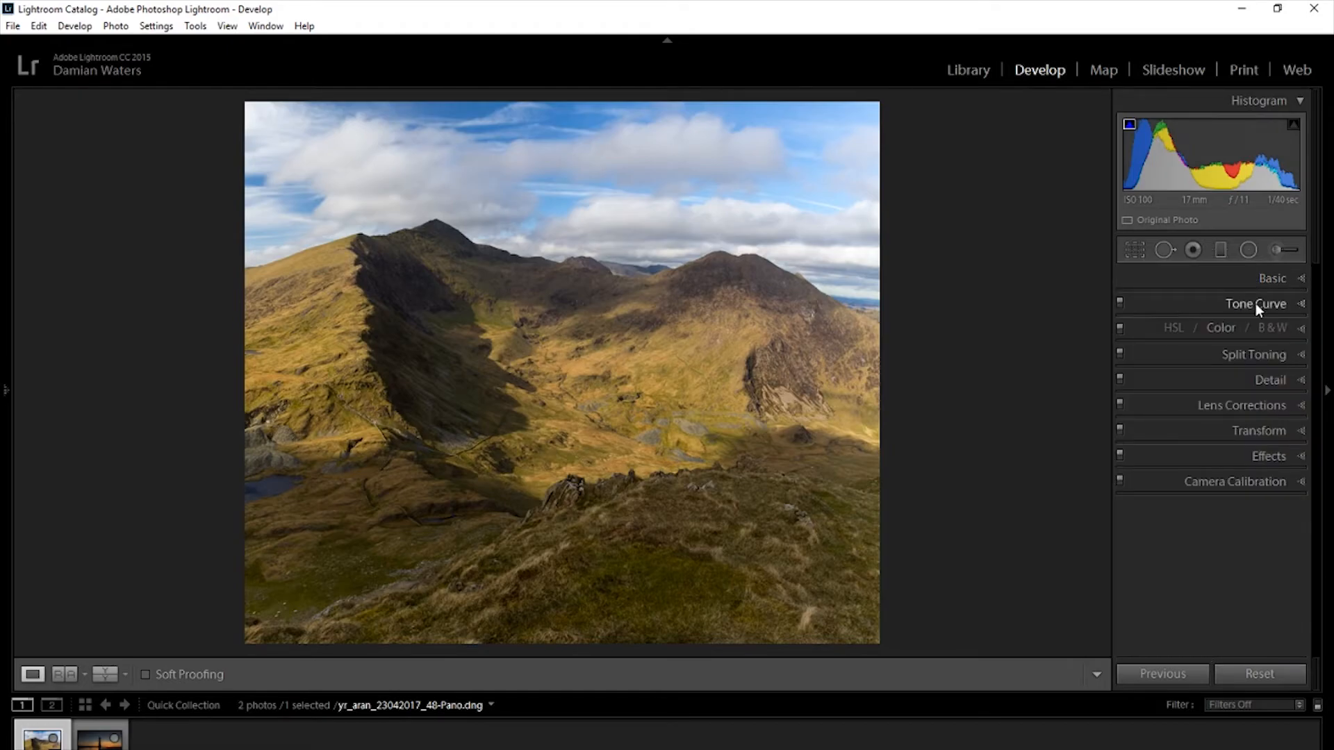
Adjust the tone curve, setting Shadows to -1 and Highlights to -69 to bring back cloud detail.
left_click(1255, 303)
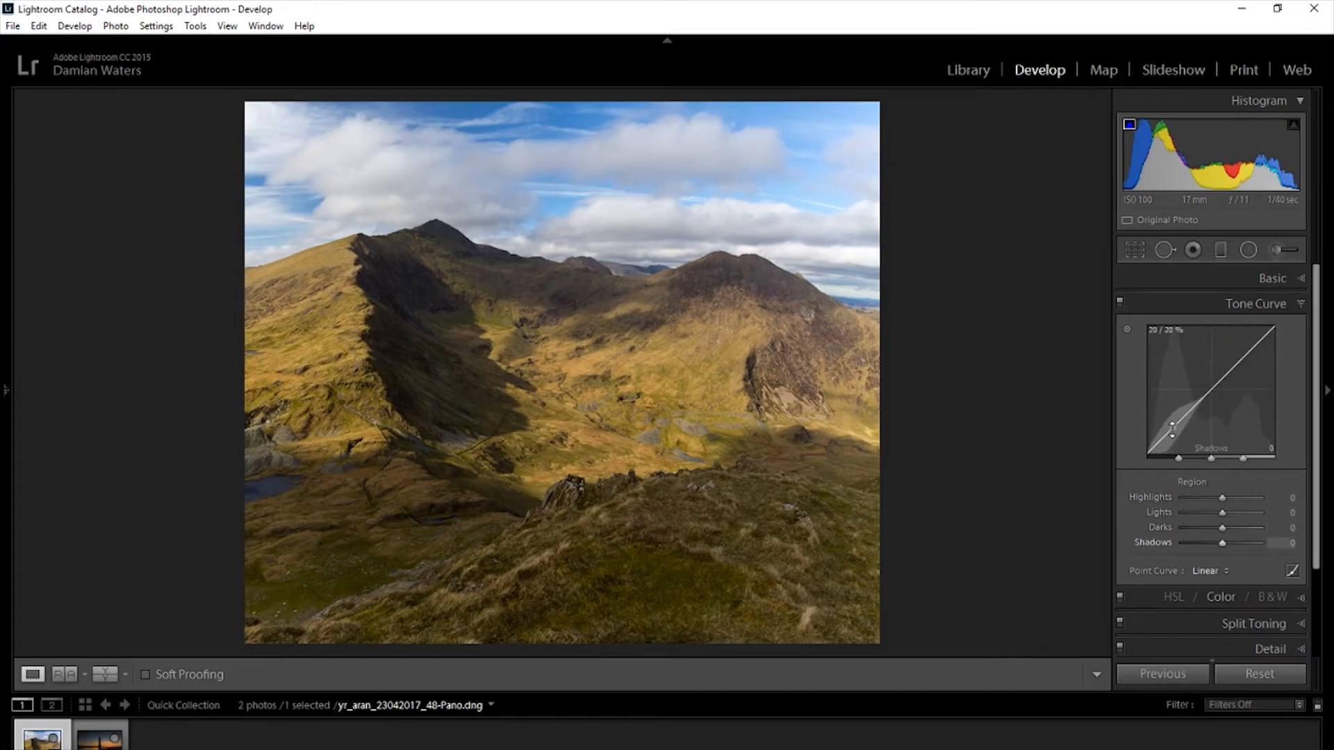
mouse_move(1173, 425)
left_mouse_down()
mouse_move(1172, 413)
mouse_move(1173, 428)
left_mouse_up()
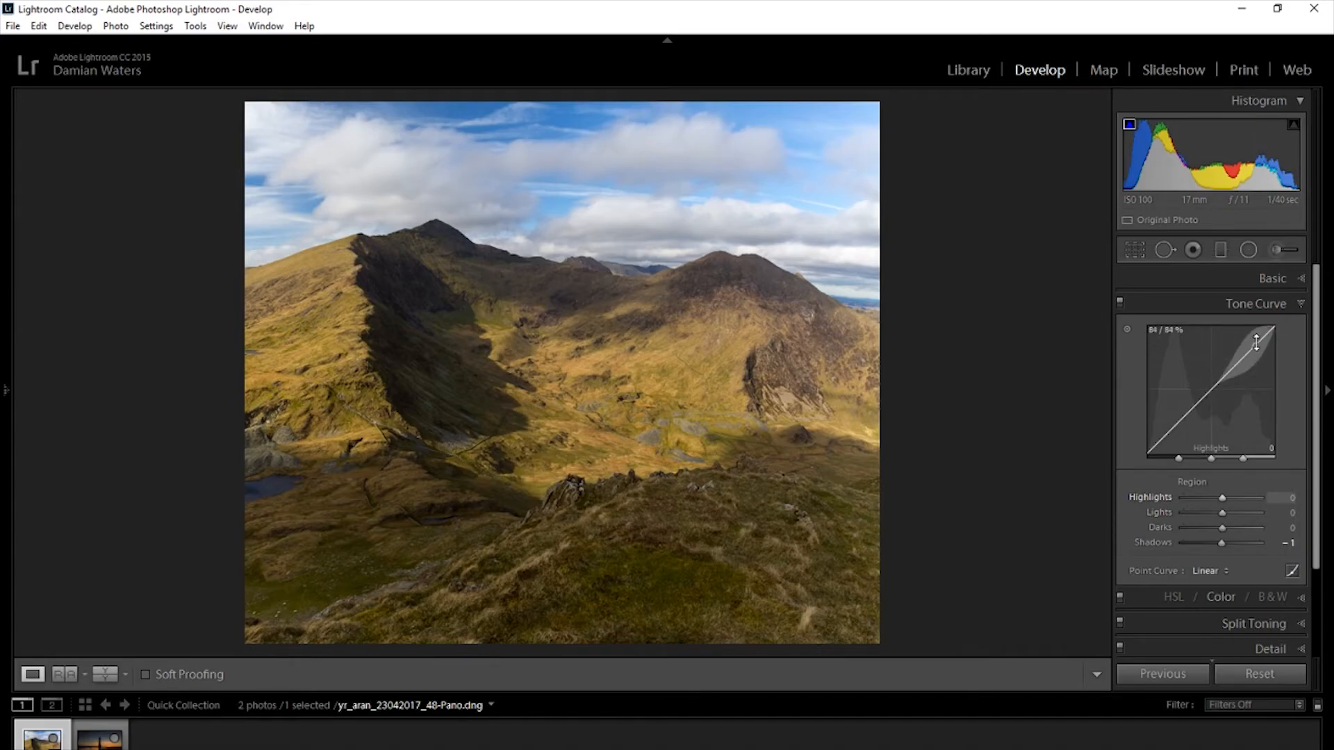
left_click_drag(1254, 346, 1255, 346)
left_click_drag(1254, 346, 1254, 357)
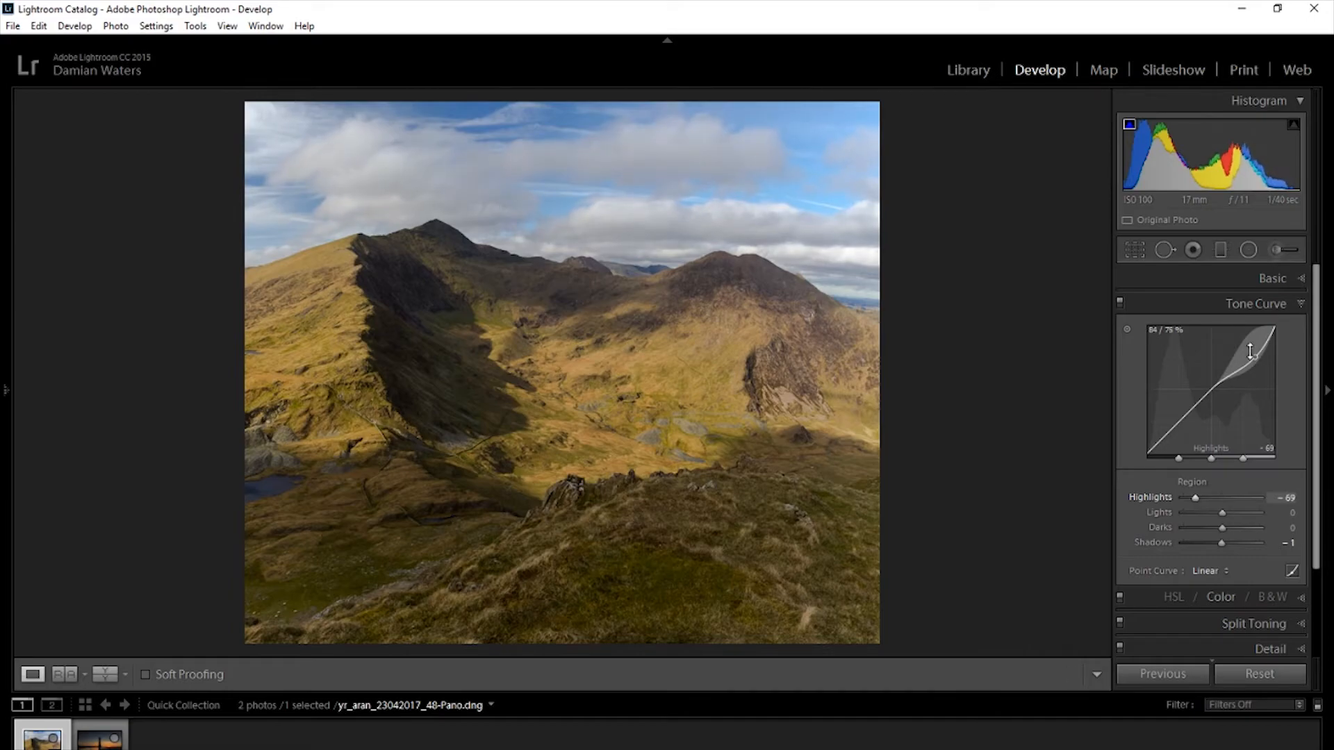
Switch the tone curve adjustment off and on repeatedly to compare its effect on the clouds.
left_click(1120, 302)
left_click(1120, 302)
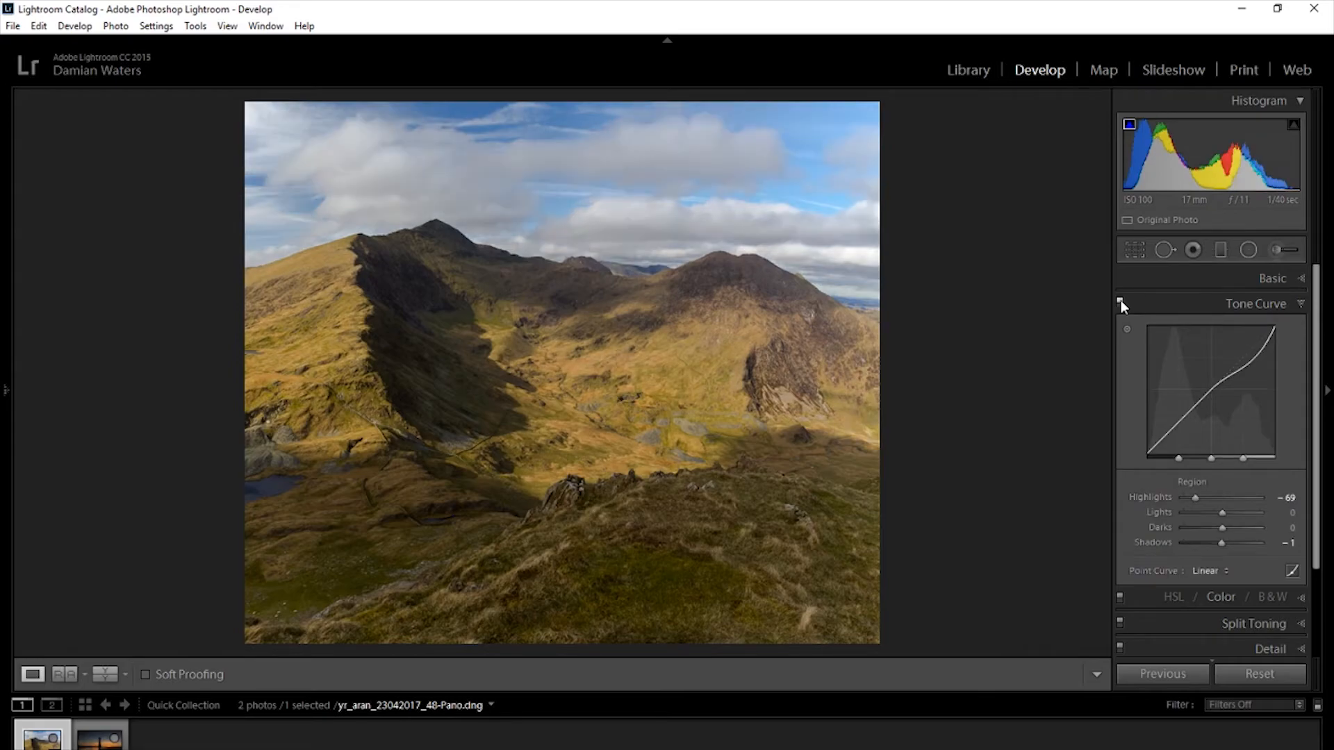
left_click(1120, 303)
left_click(1120, 302)
left_click(1120, 302)
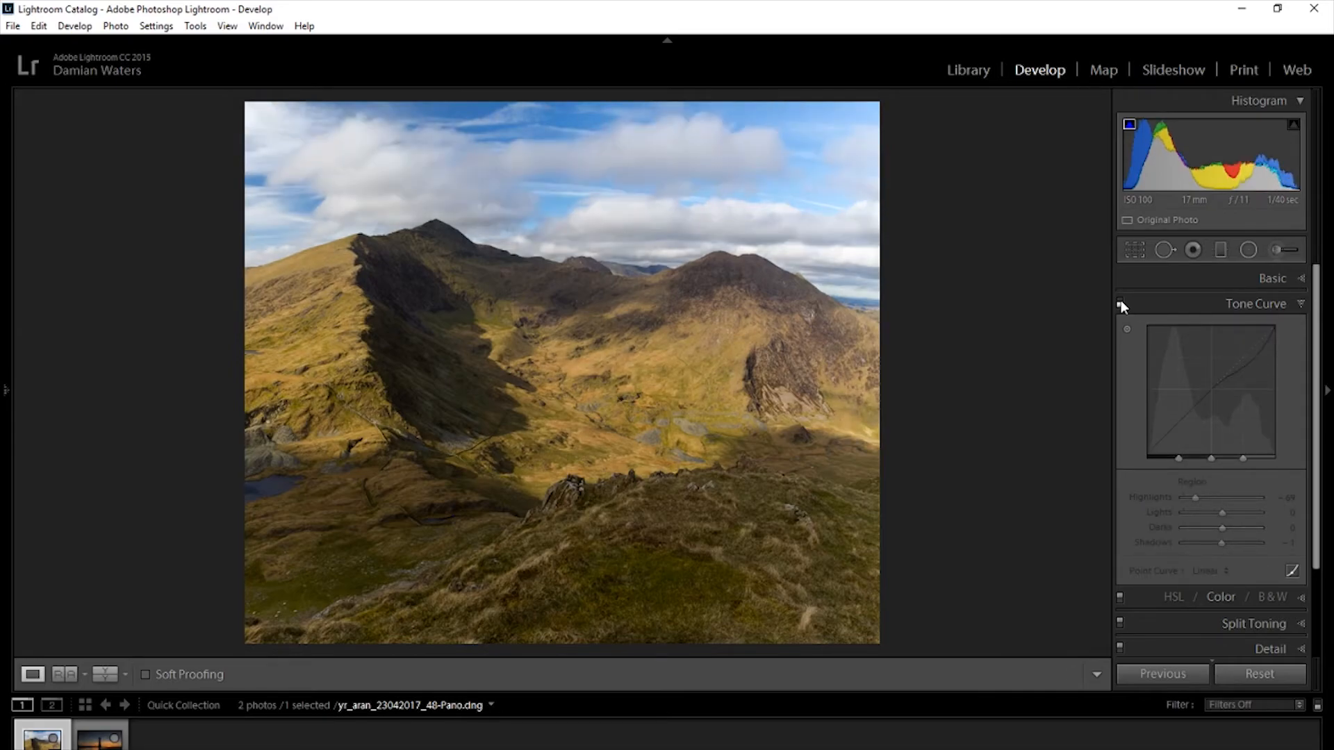
left_click(1119, 302)
left_click(1120, 303)
left_click(1120, 302)
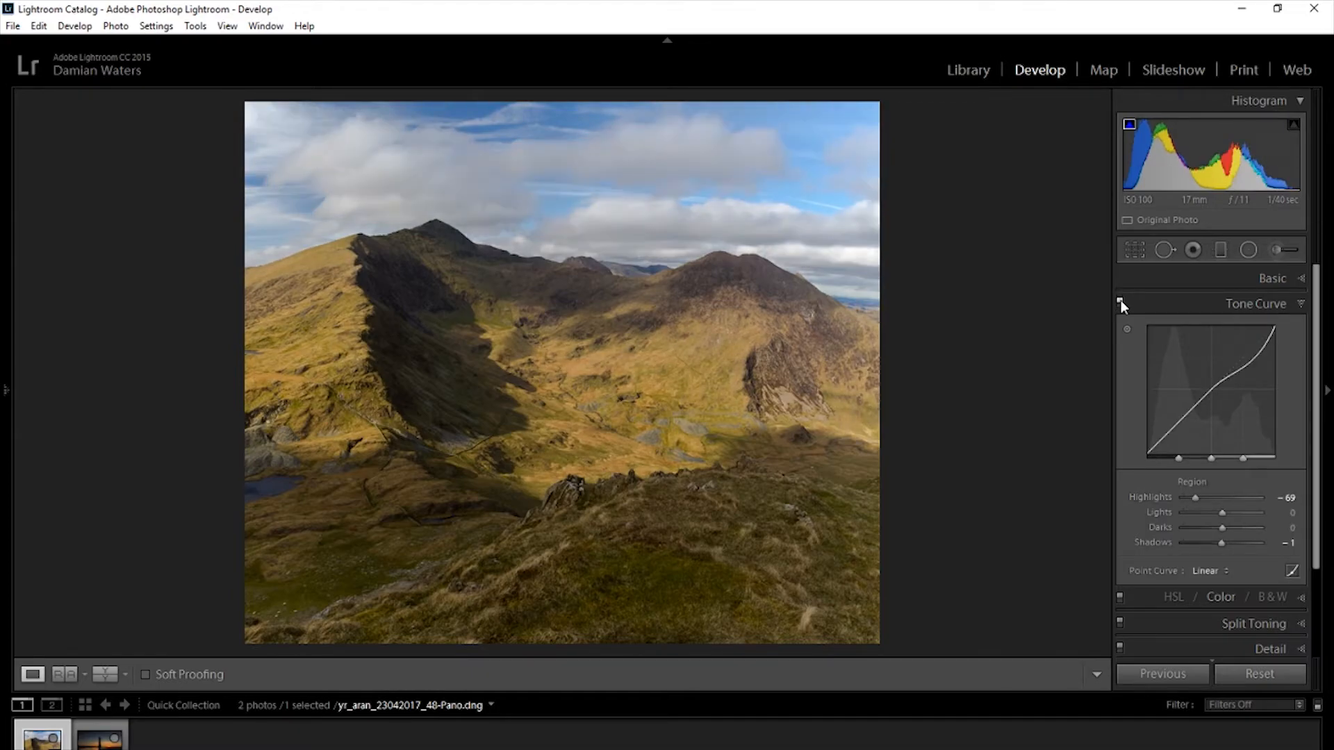
left_click(1120, 302)
left_click(1119, 303)
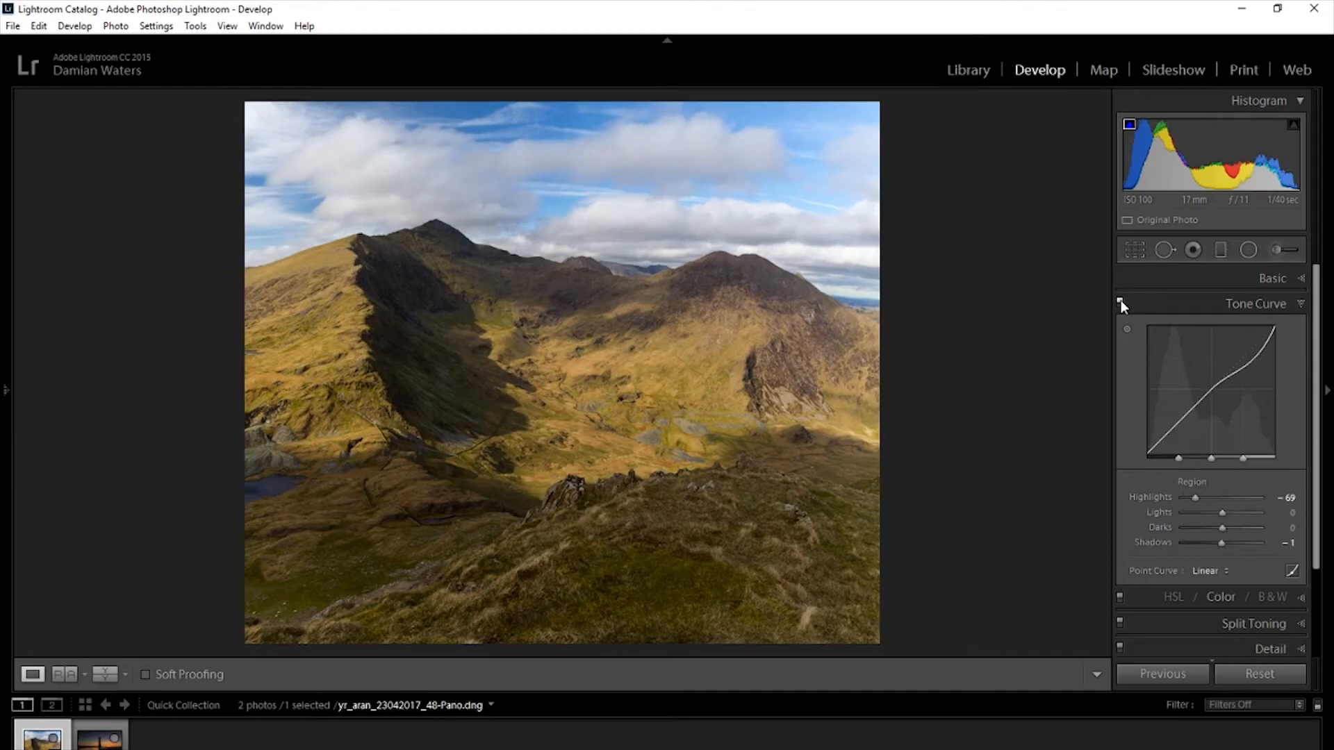
left_click(1119, 302)
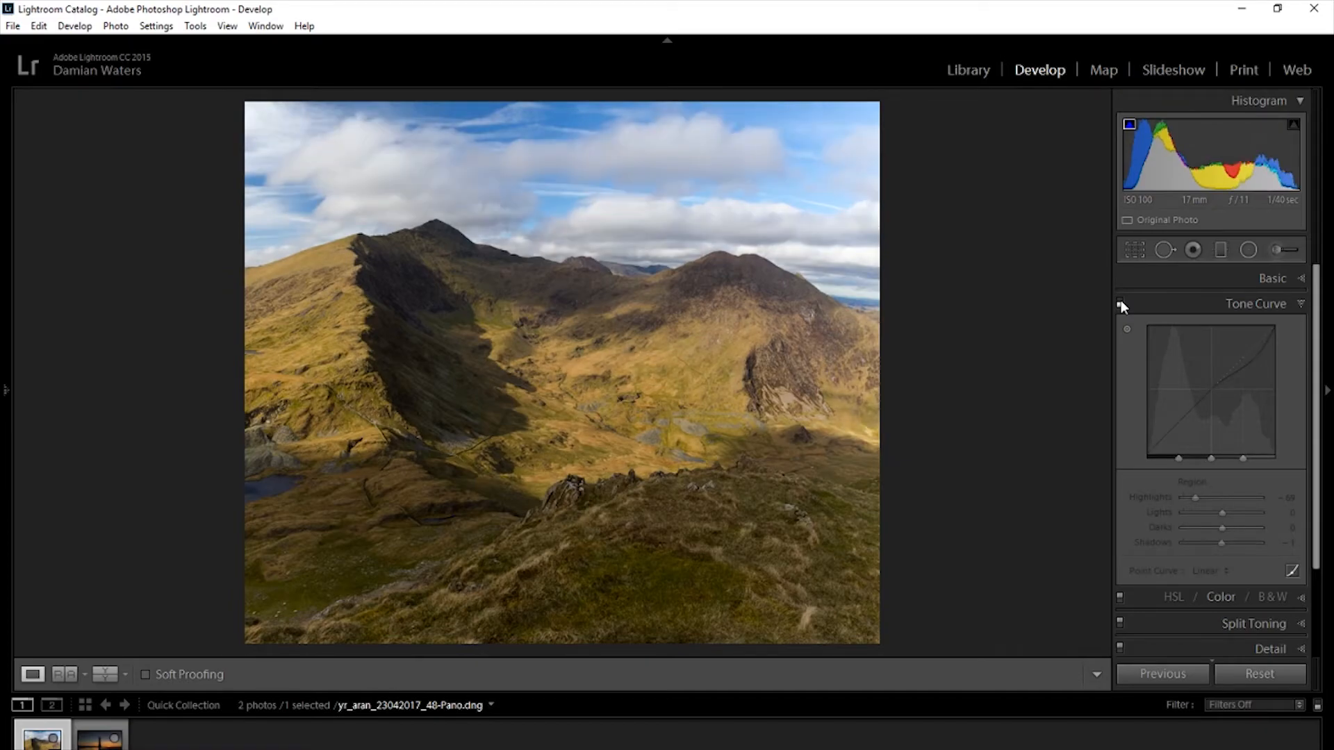
left_click(1119, 302)
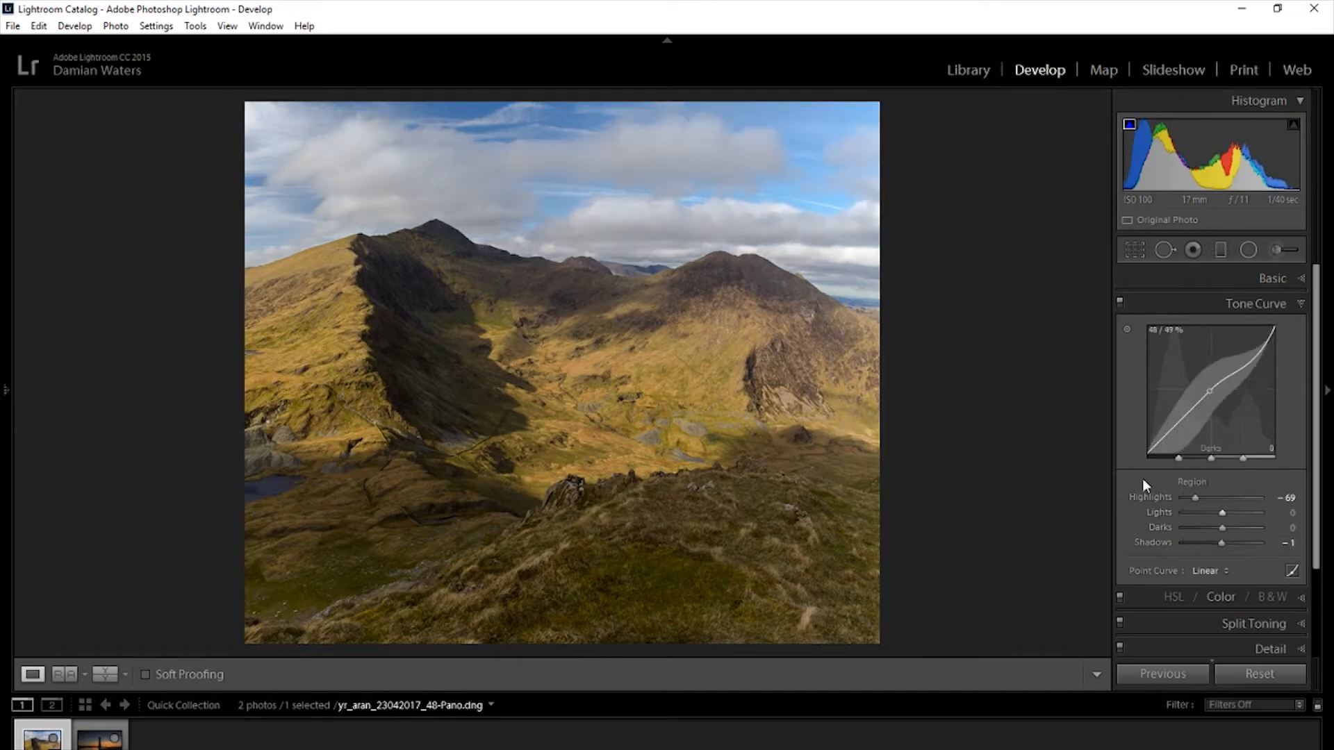
left_click(1298, 304)
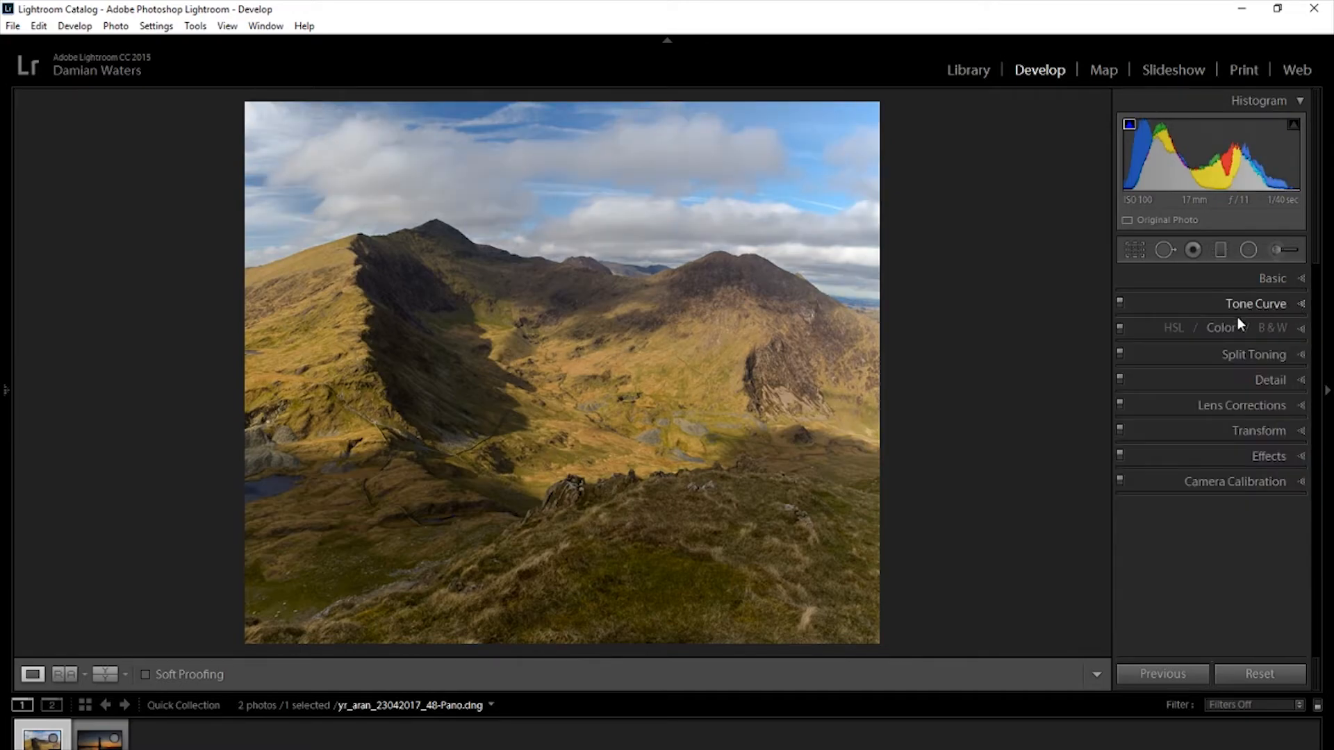
Set the Blue saturation to +18 in the colour adjustments.
left_click(1221, 330)
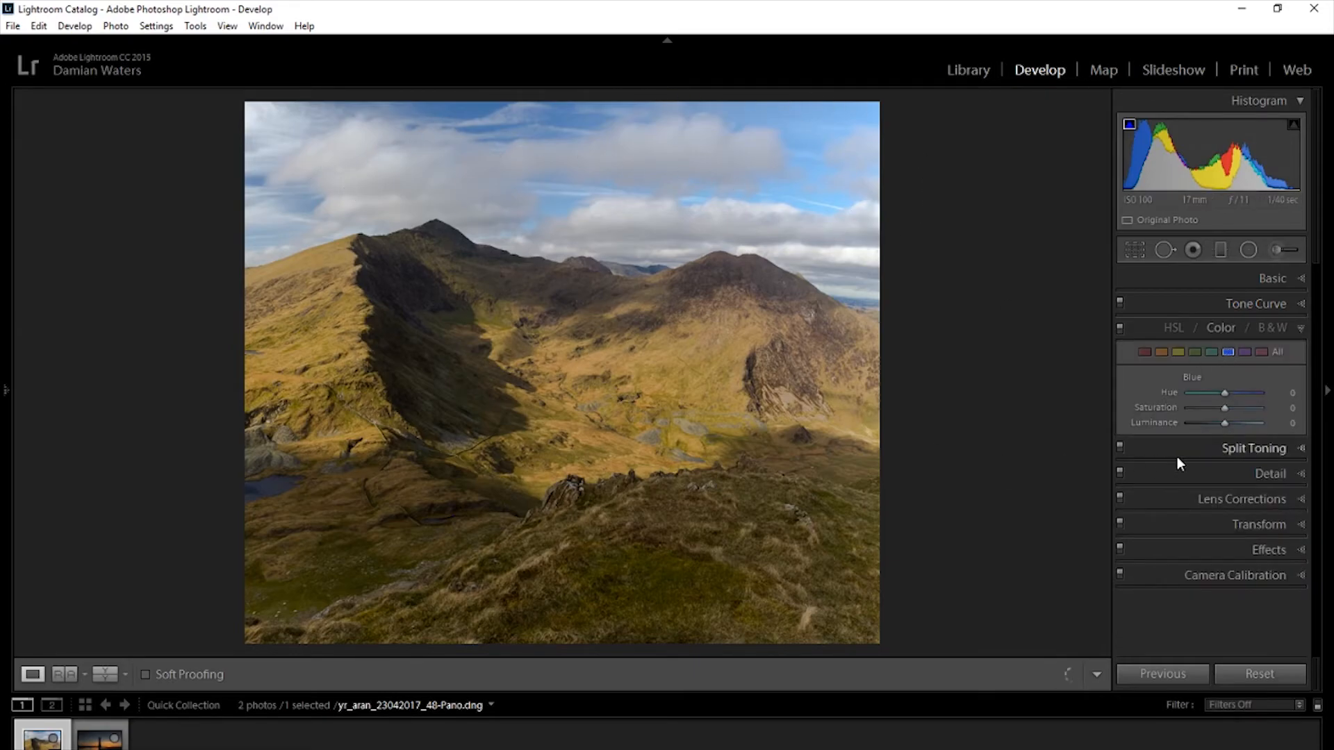
left_click(1277, 351)
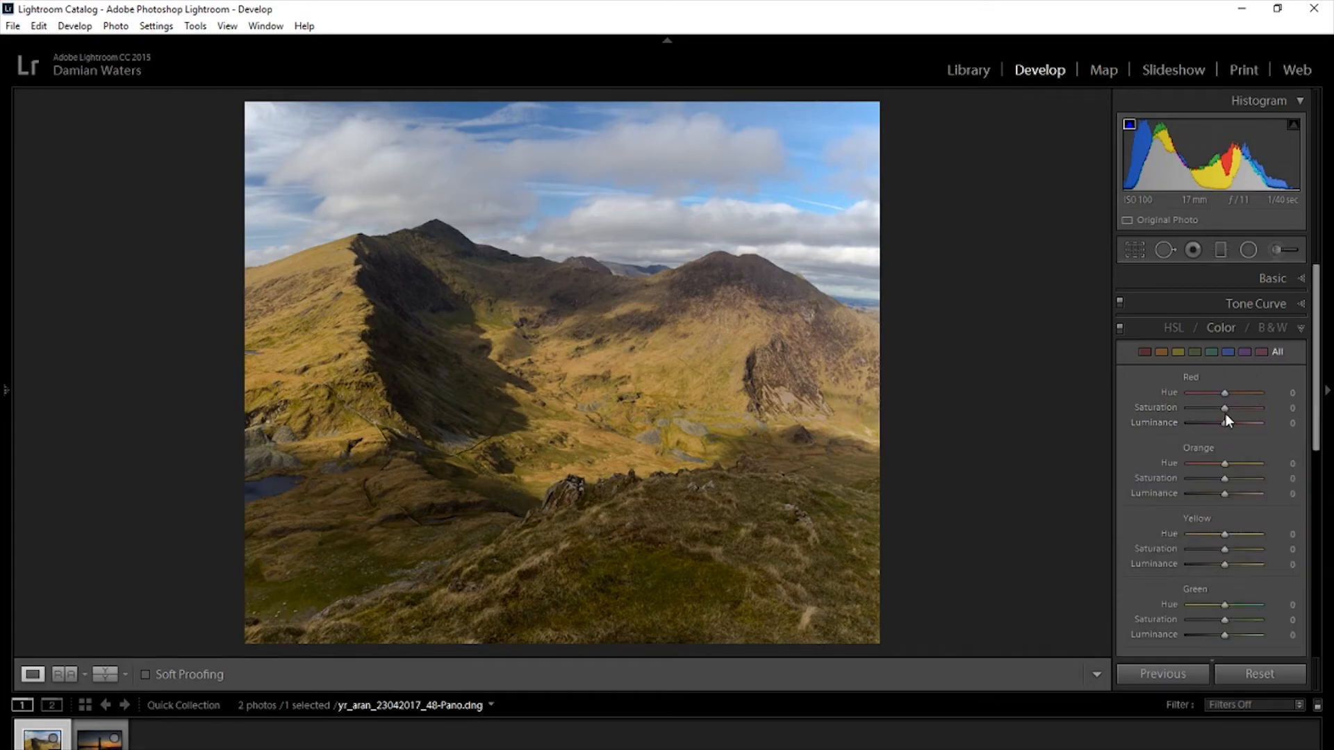
left_click(1227, 352)
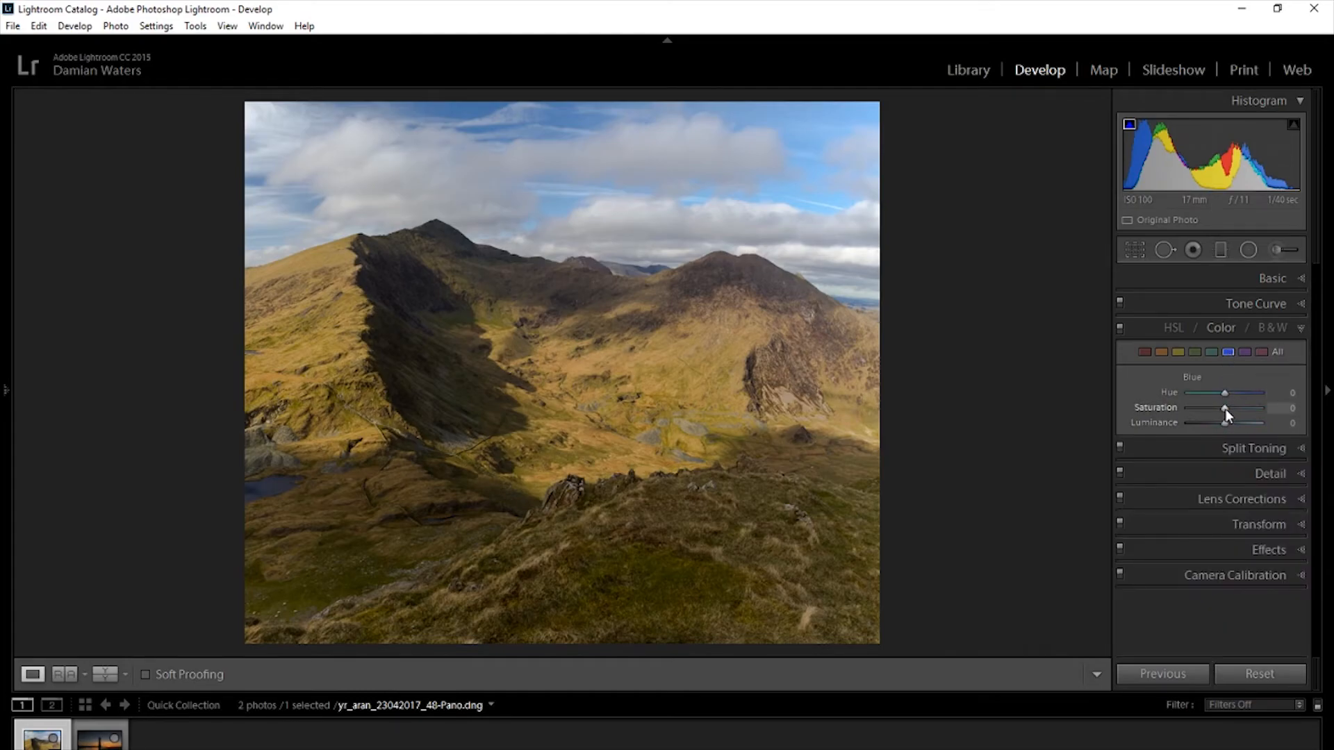
mouse_move(1226, 410)
left_mouse_down()
mouse_move(1244, 411)
mouse_move(1232, 414)
left_mouse_up()
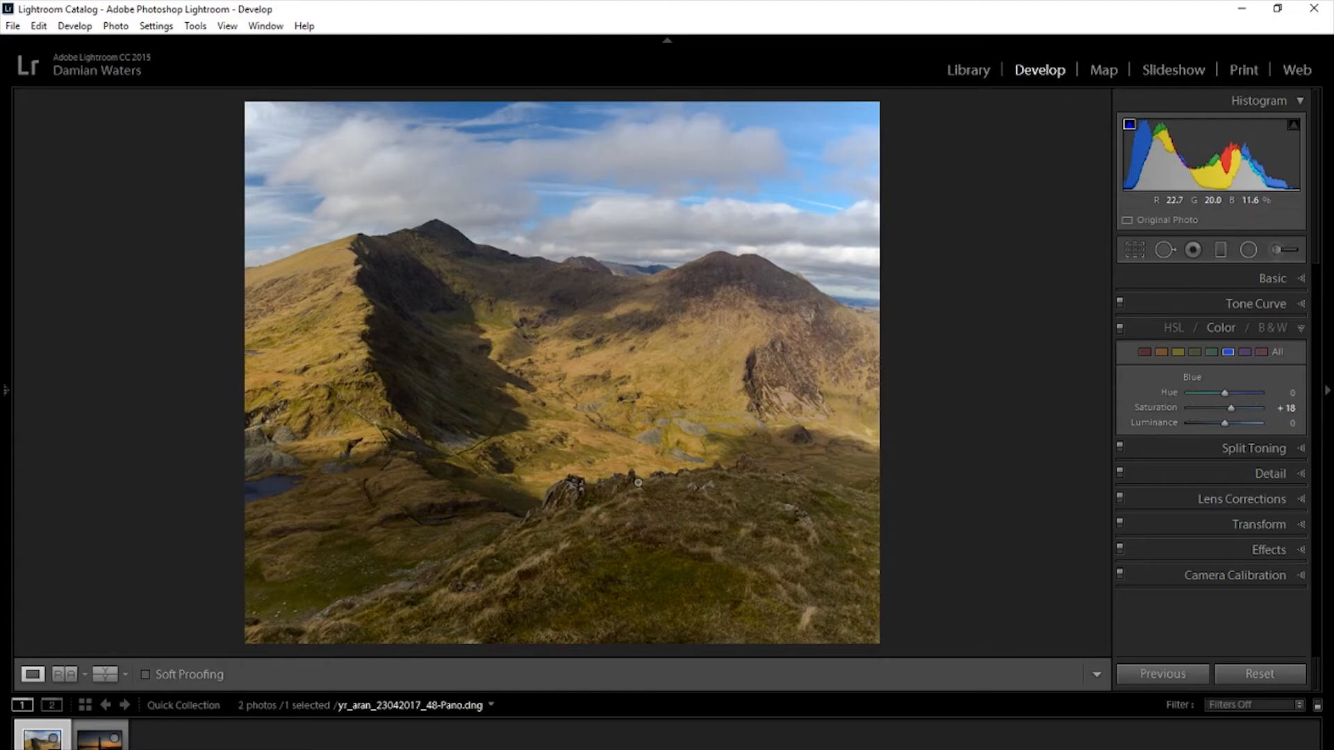
Raise the Green saturation slightly and set the Yellow saturation to +9.
left_click(1197, 351)
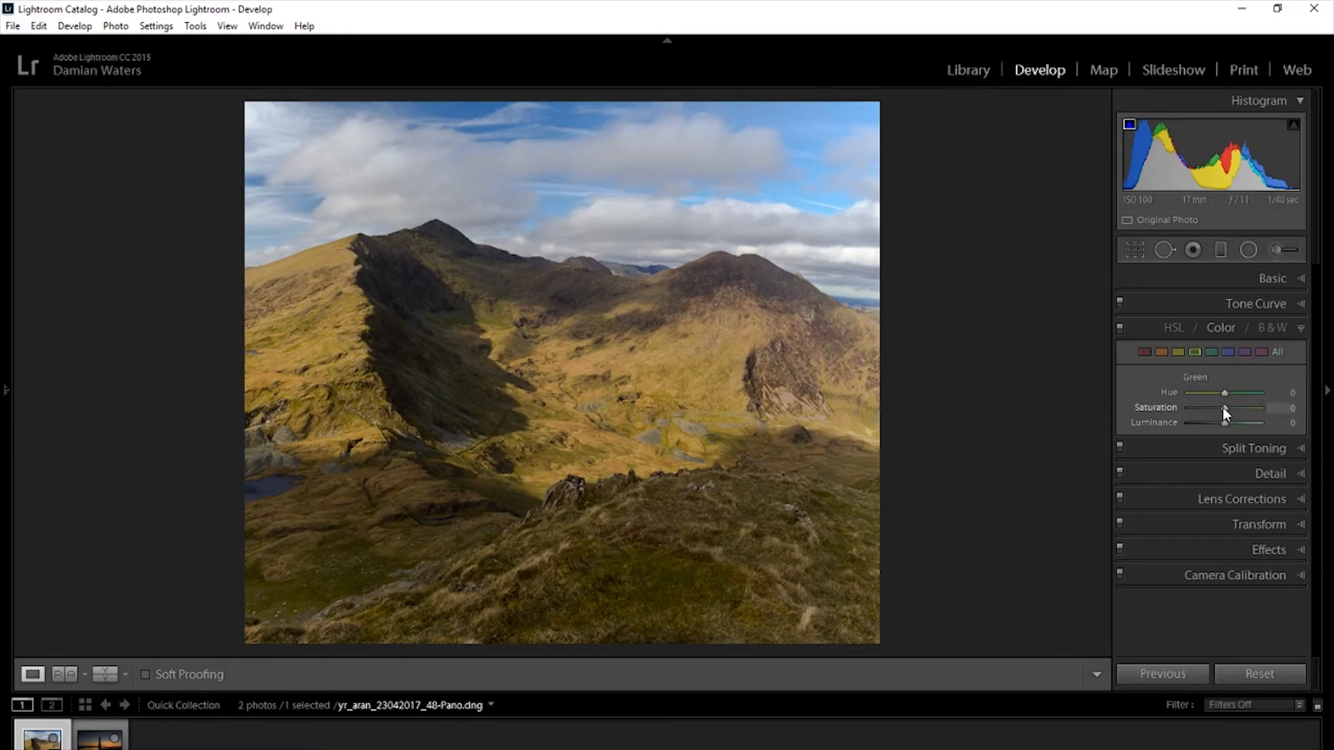
left_click_drag(1226, 407, 1227, 407)
left_click(1175, 352)
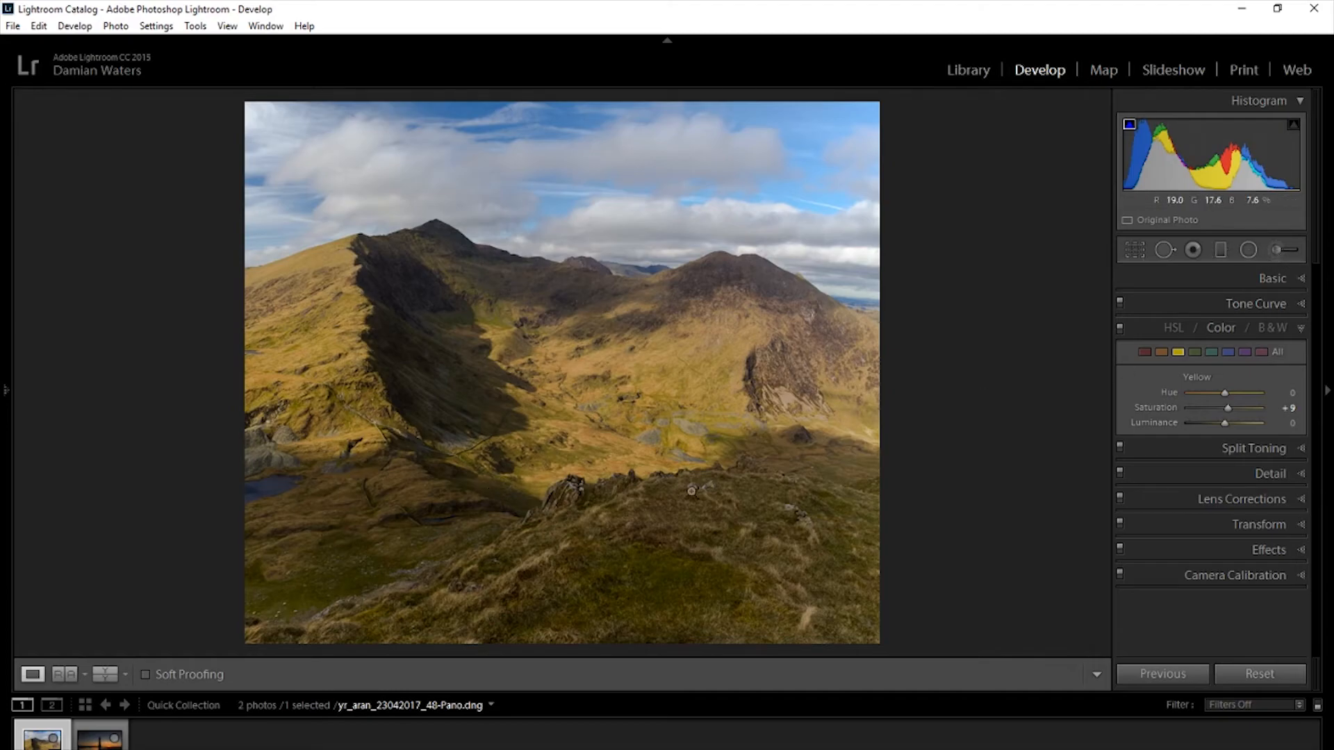
left_click(1299, 329)
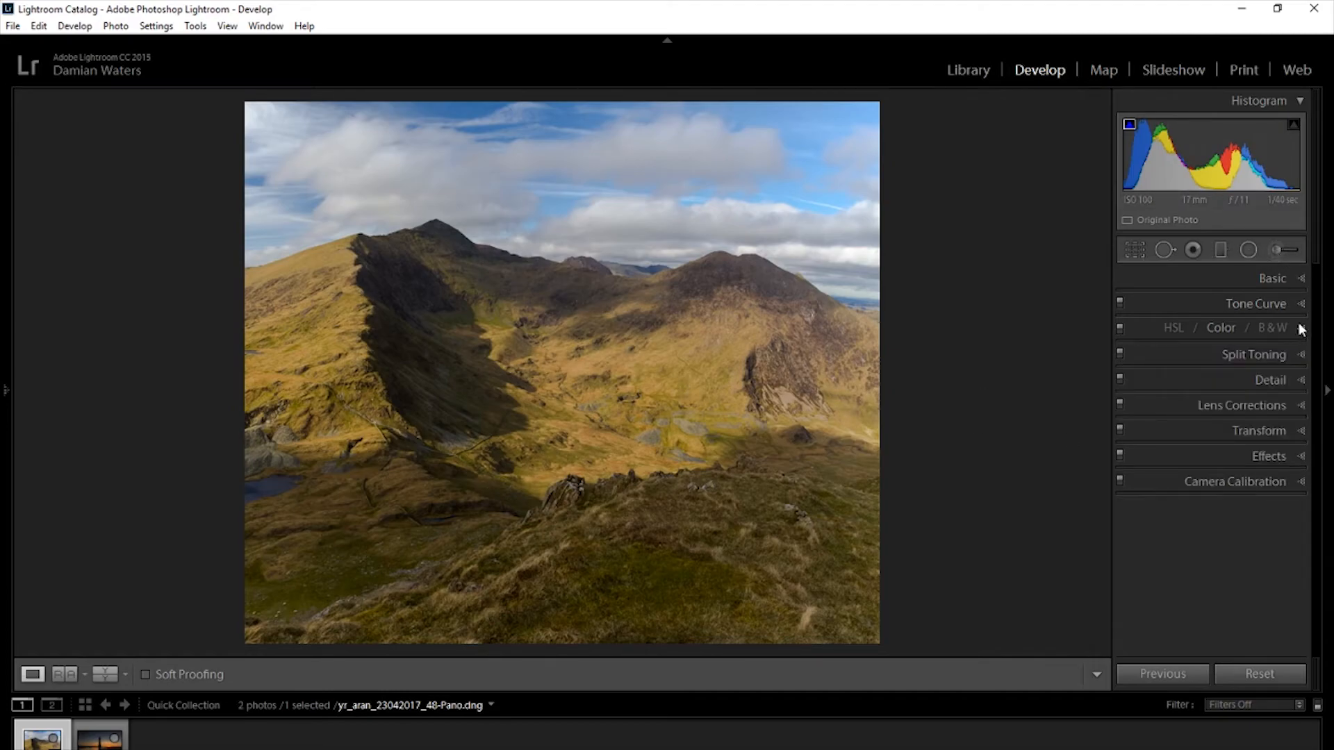
Set the panorama's basic Contrast to +10 and reset Exposure to 0.00.
left_click(1299, 279)
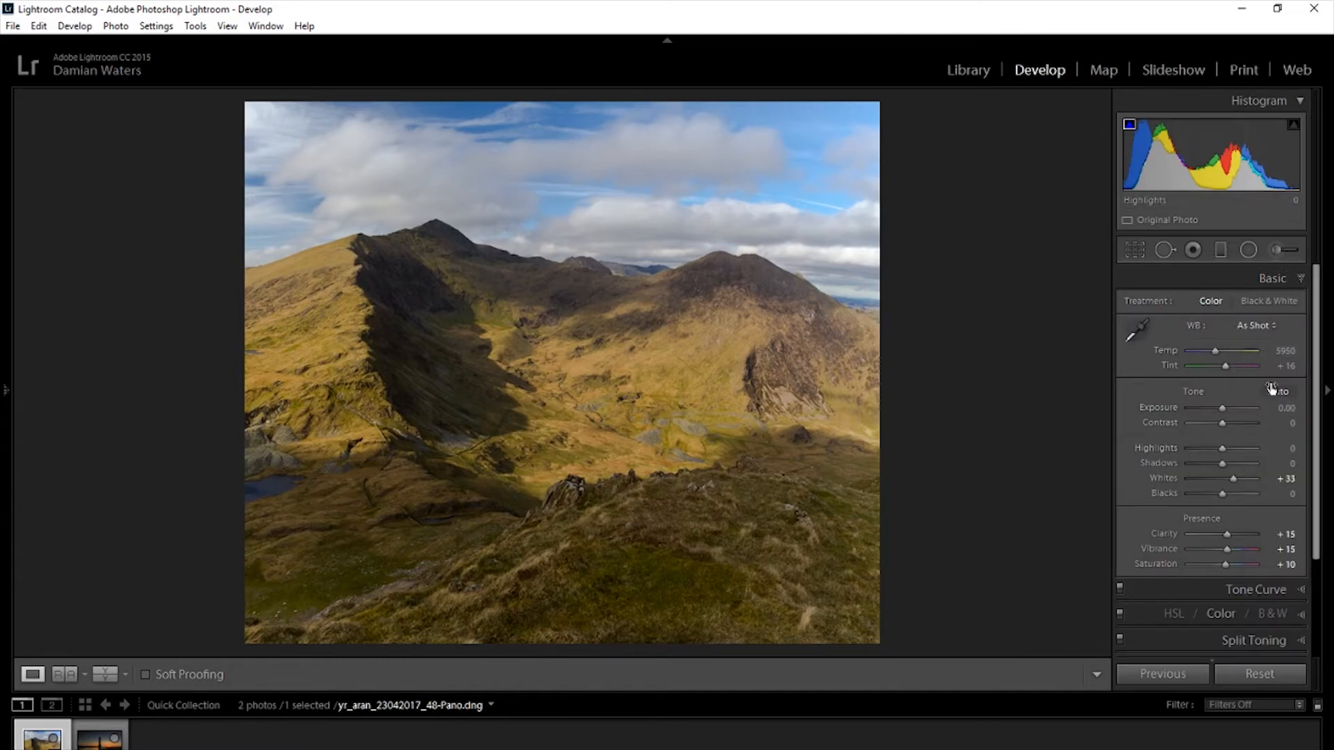
left_click_drag(1224, 424, 1224, 425)
left_click_drag(1224, 426, 1225, 427)
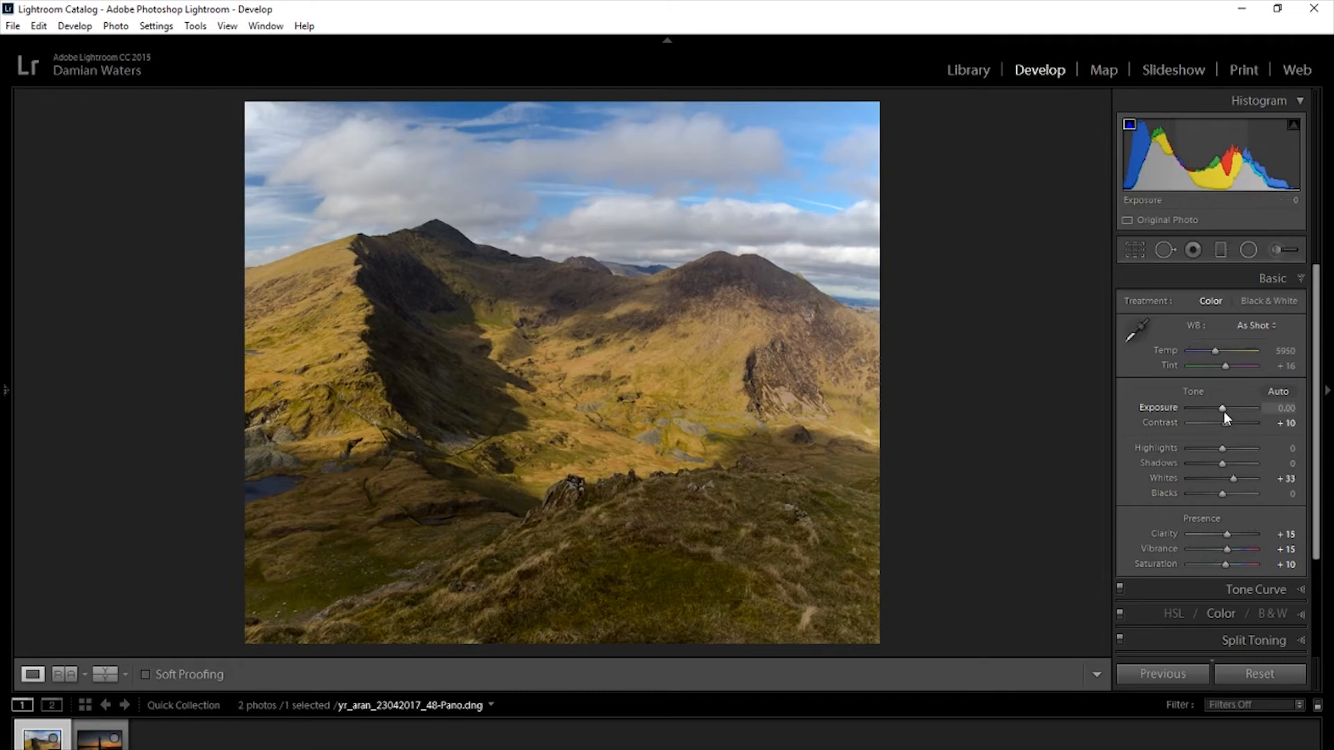
left_click_drag(1223, 410, 1221, 410)
double_click(1222, 411)
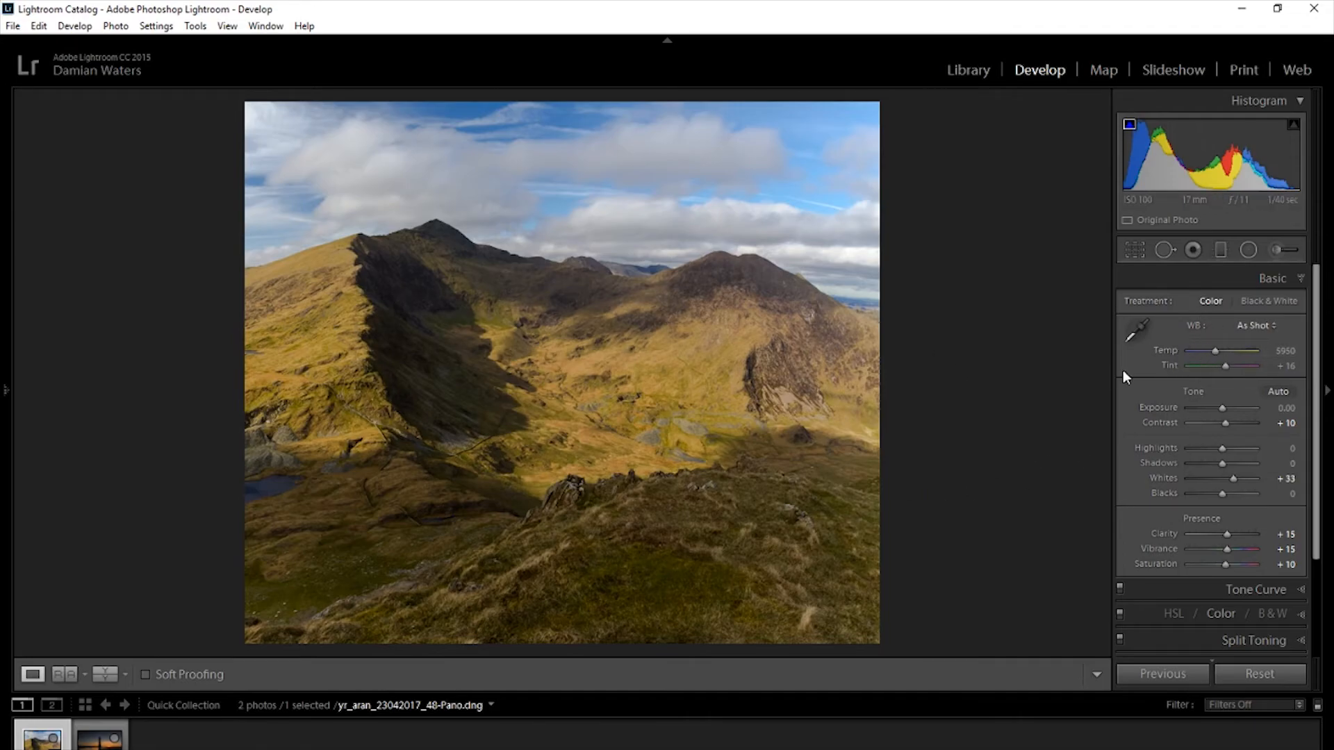
Try a cooler white balance temperature on the mountain panorama.
left_click_drag(1214, 350, 1175, 357)
left_click(1202, 358)
left_click(1301, 278)
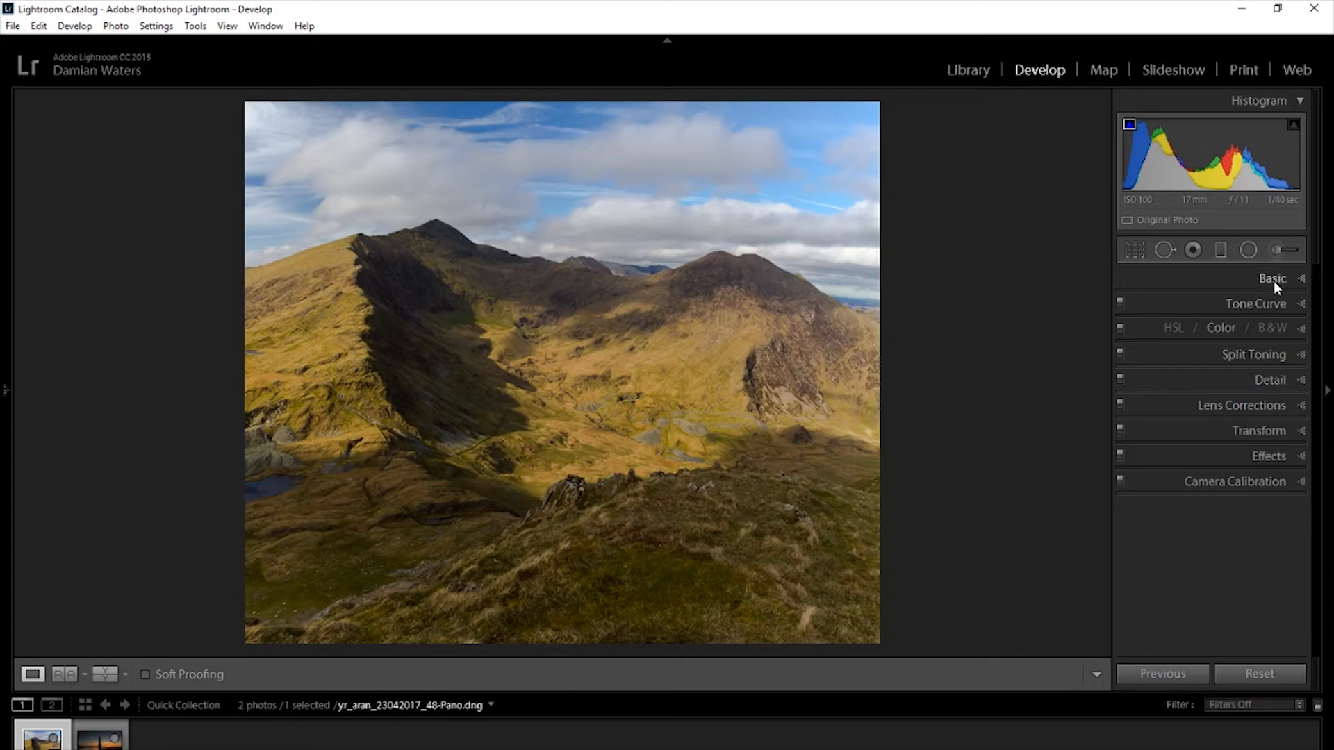
left_click(1273, 280)
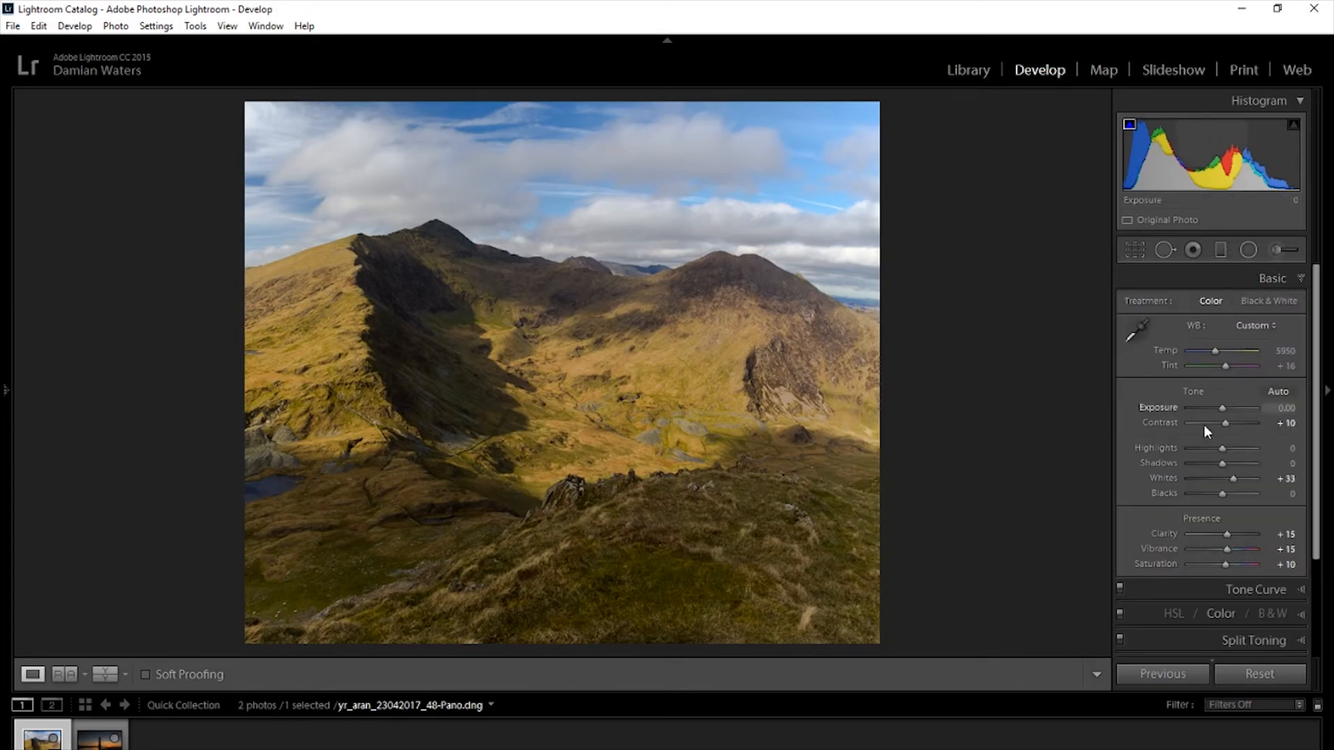
left_click(1287, 278)
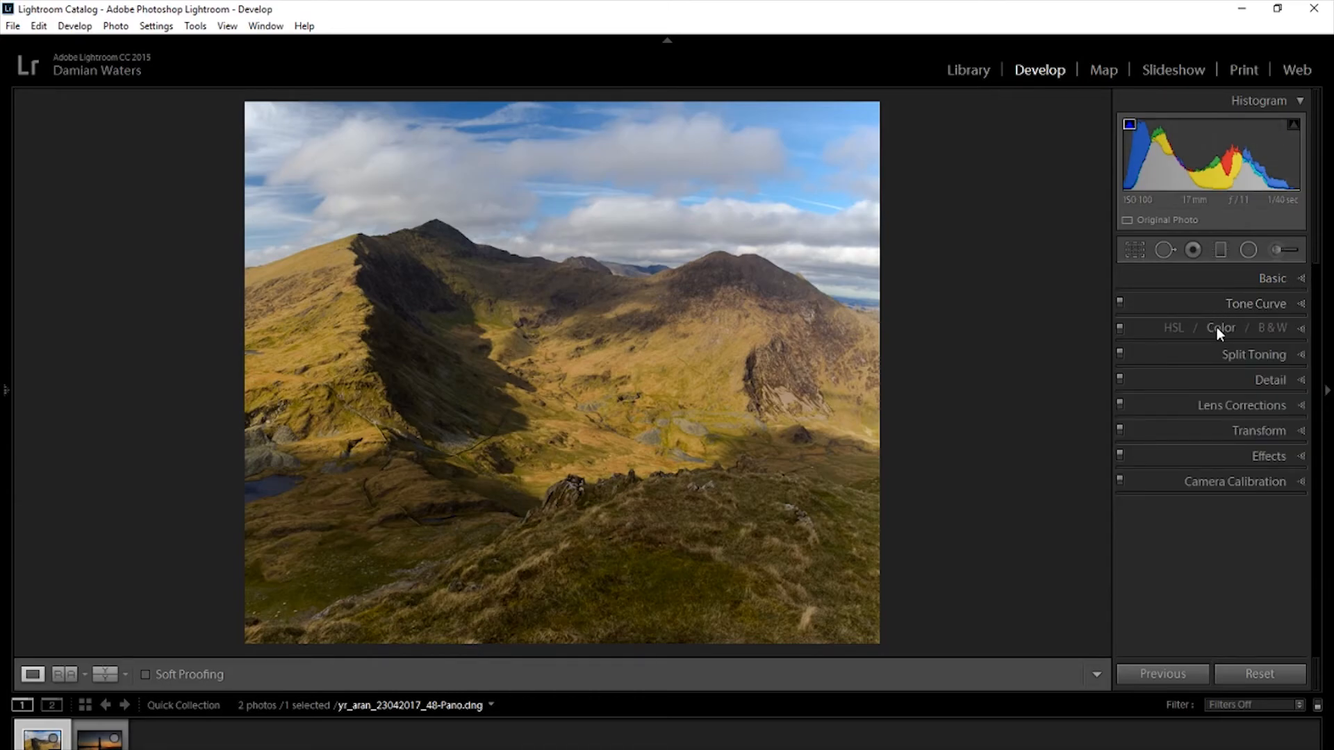
Sharpen the panorama with Amount 79 and Masking 95, previewing the mask so that mainly the edges are sharpened.
left_click(1275, 378)
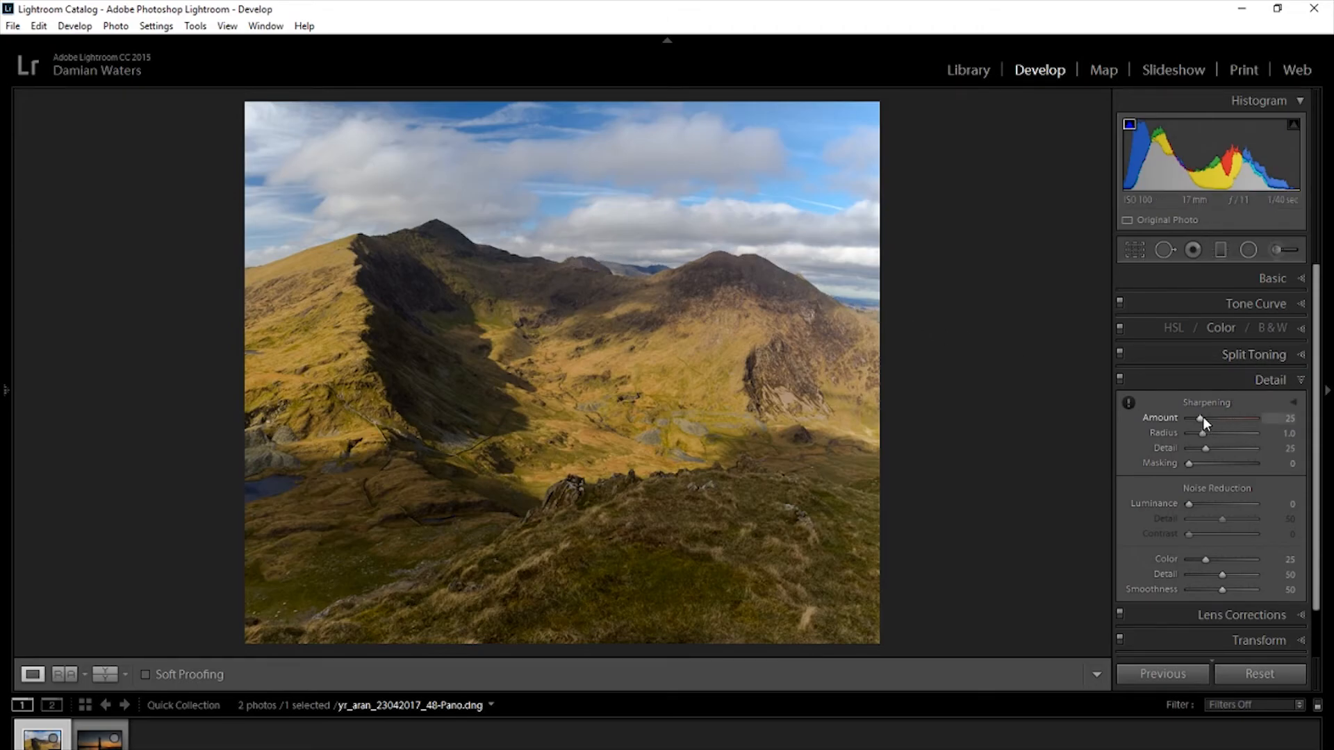
left_click_drag(1202, 415, 1225, 419)
key("alt")
left_click_drag(1188, 466, 1249, 464)
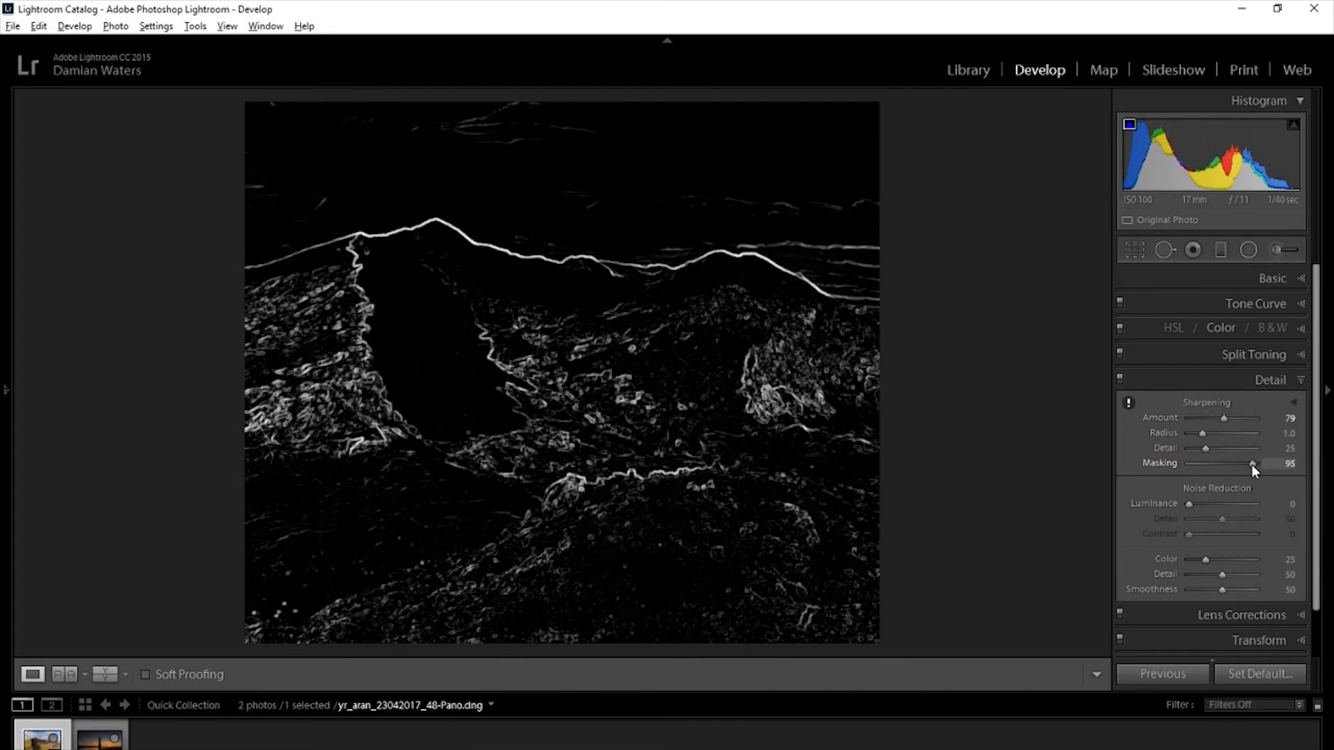
left_click_drag(1252, 464, 1251, 464)
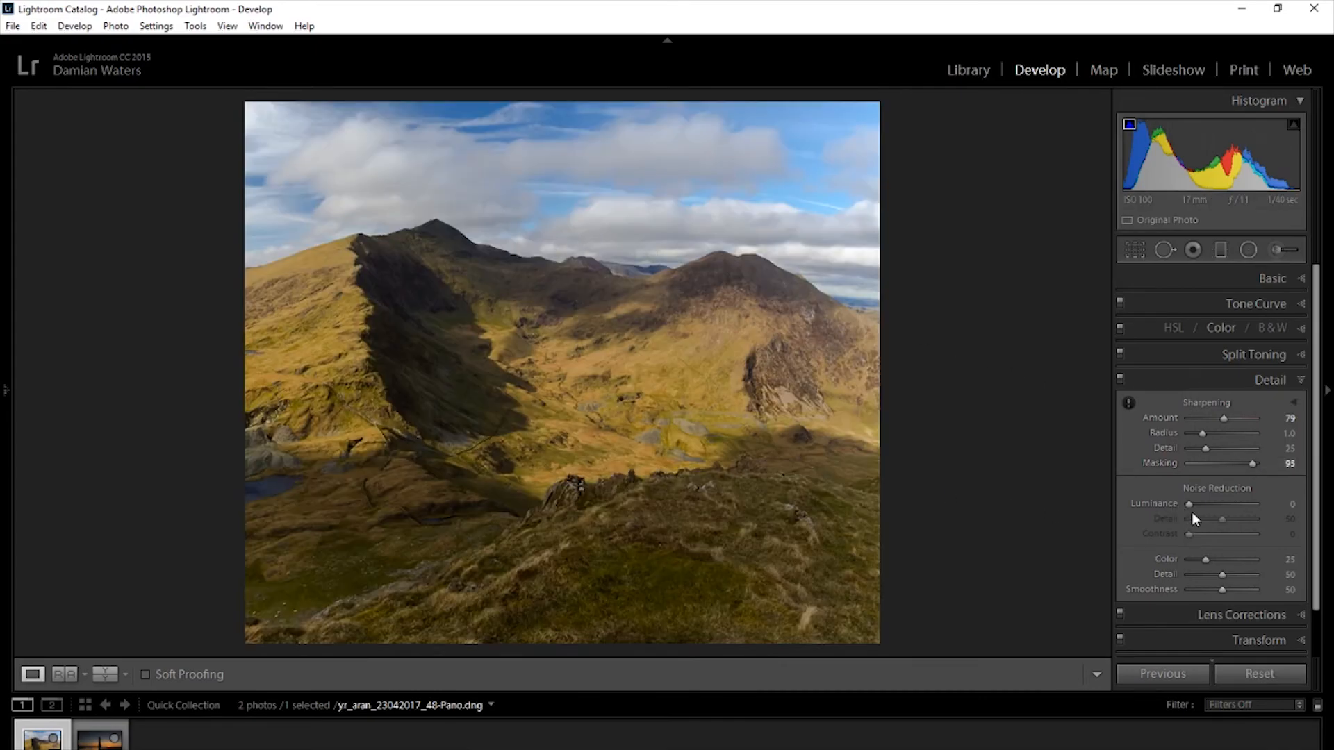
Set the Luminance noise reduction to 35 while inspecting the distant peaks at close range.
left_click(649, 265)
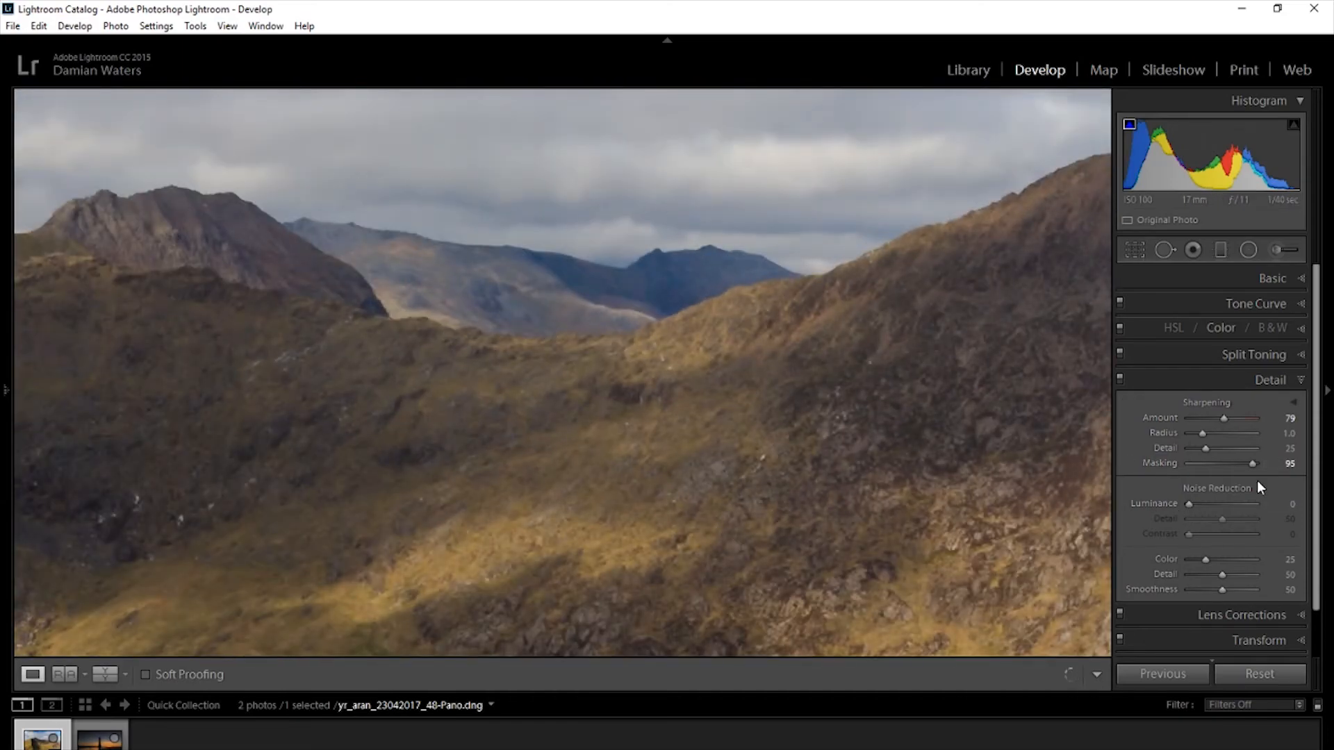
left_click_drag(1187, 504, 1207, 509)
left_click(519, 402)
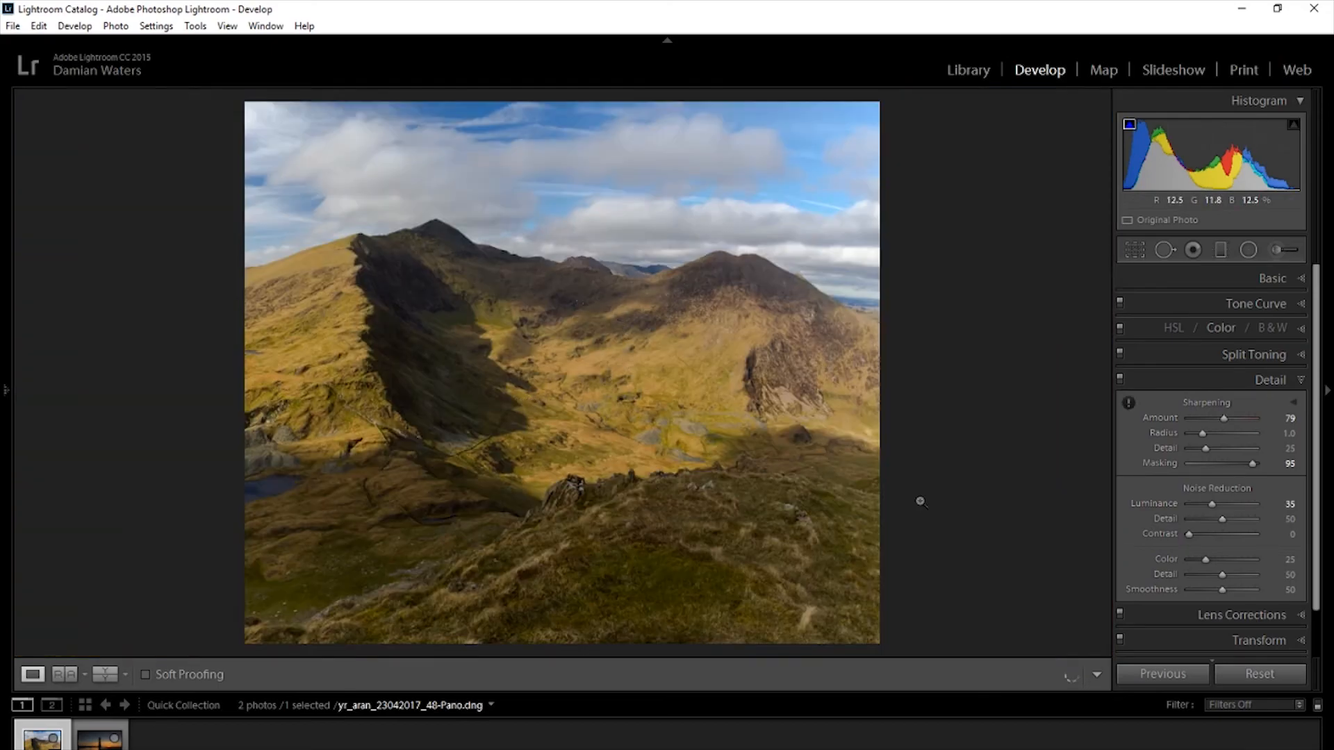
left_click(1302, 382)
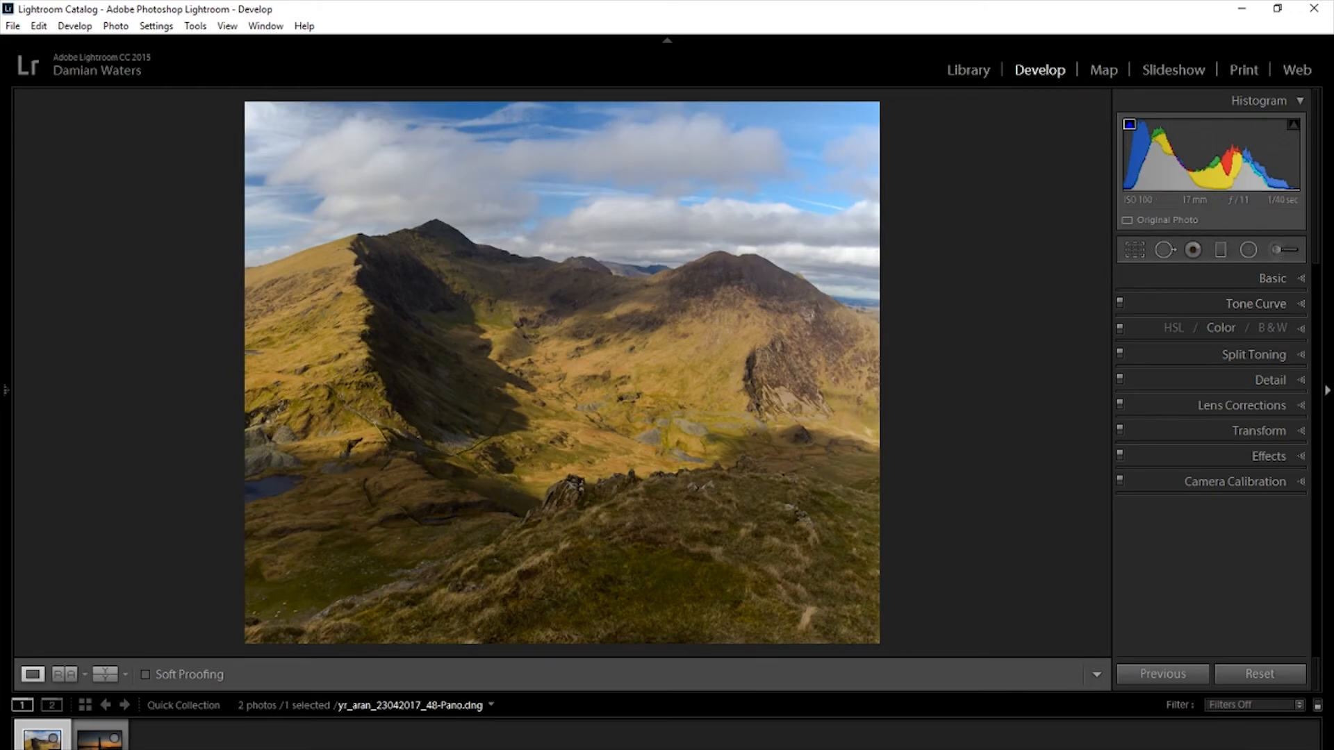
Apply a graduated filter from the top of the sky down to the foreground rocks with Exposure at about -0.69.
left_click(1219, 250)
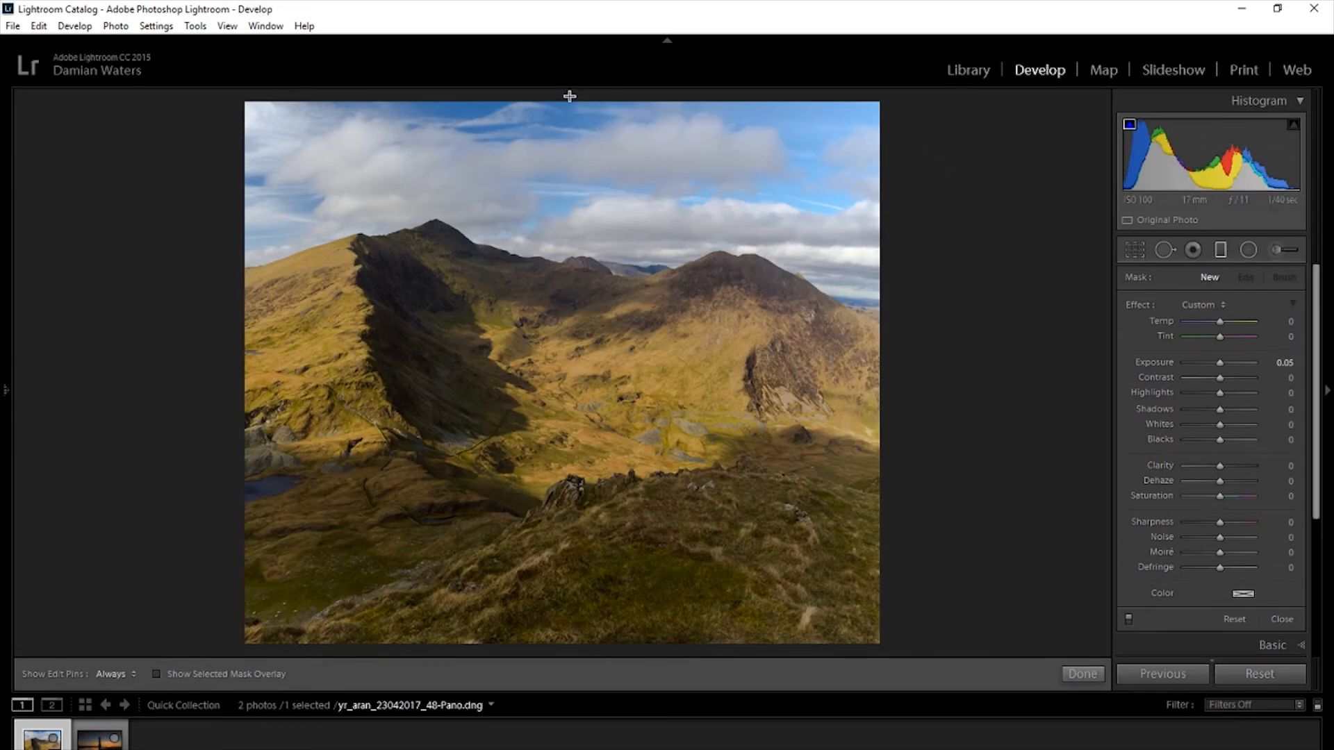
left_click_drag(567, 94, 564, 498)
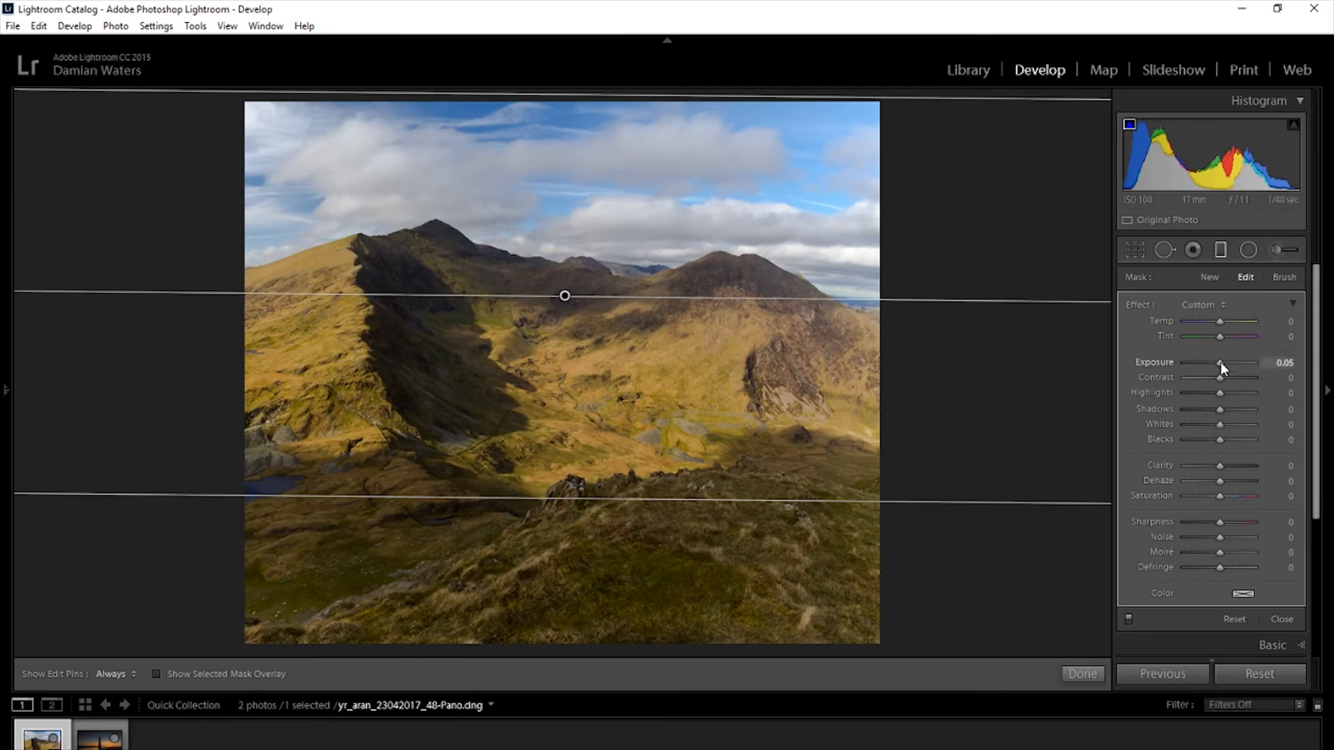
mouse_move(1219, 361)
left_mouse_down()
mouse_move(1202, 364)
mouse_move(1214, 373)
left_mouse_up()
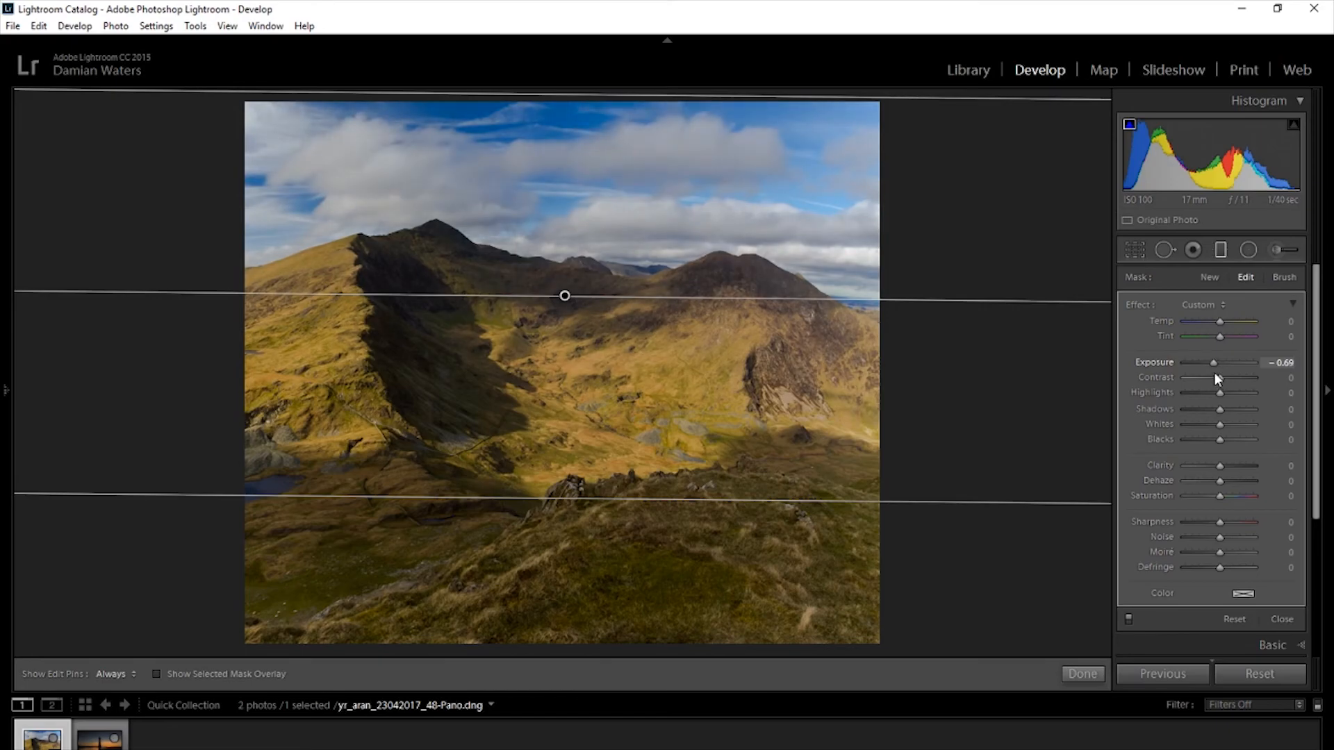
left_click_drag(1214, 372, 1214, 373)
left_click(1082, 674)
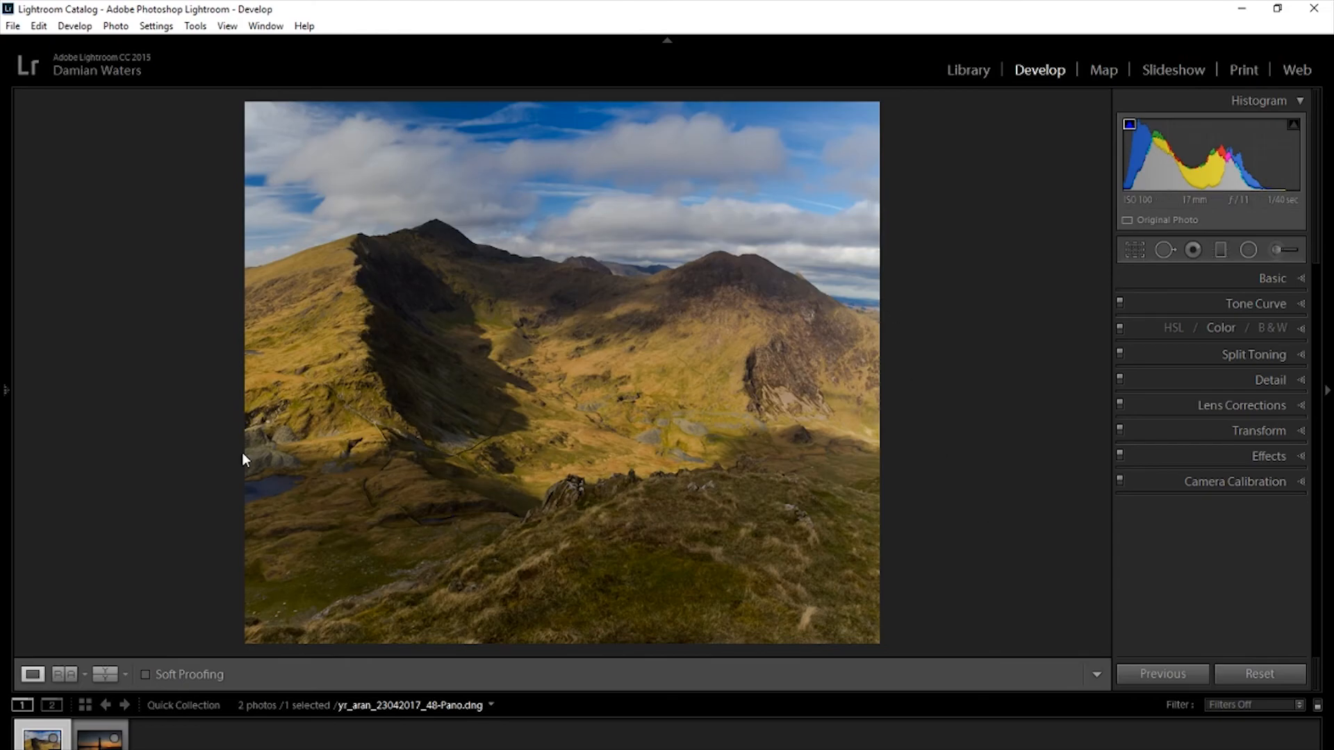
Compare the original and edited panorama in the split and side-by-side before-and-after views.
left_click(106, 674)
left_click(107, 674)
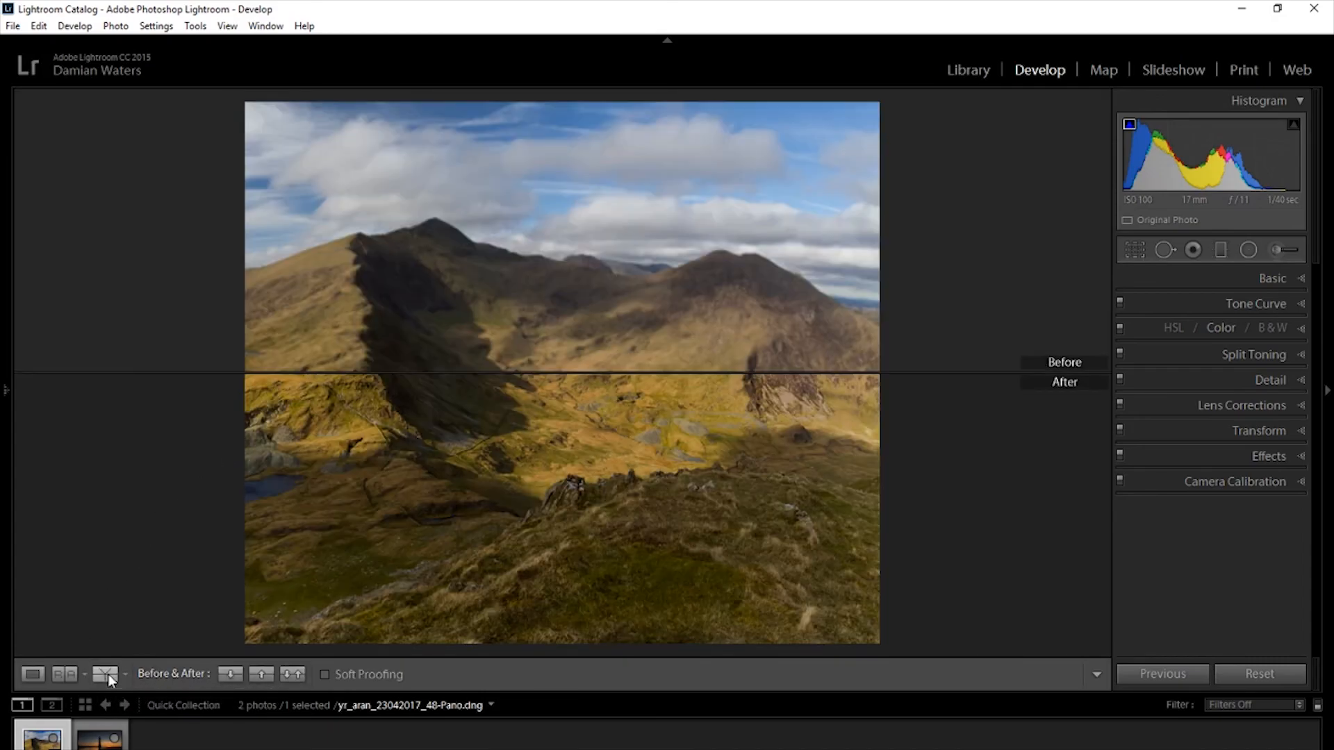
left_click(107, 674)
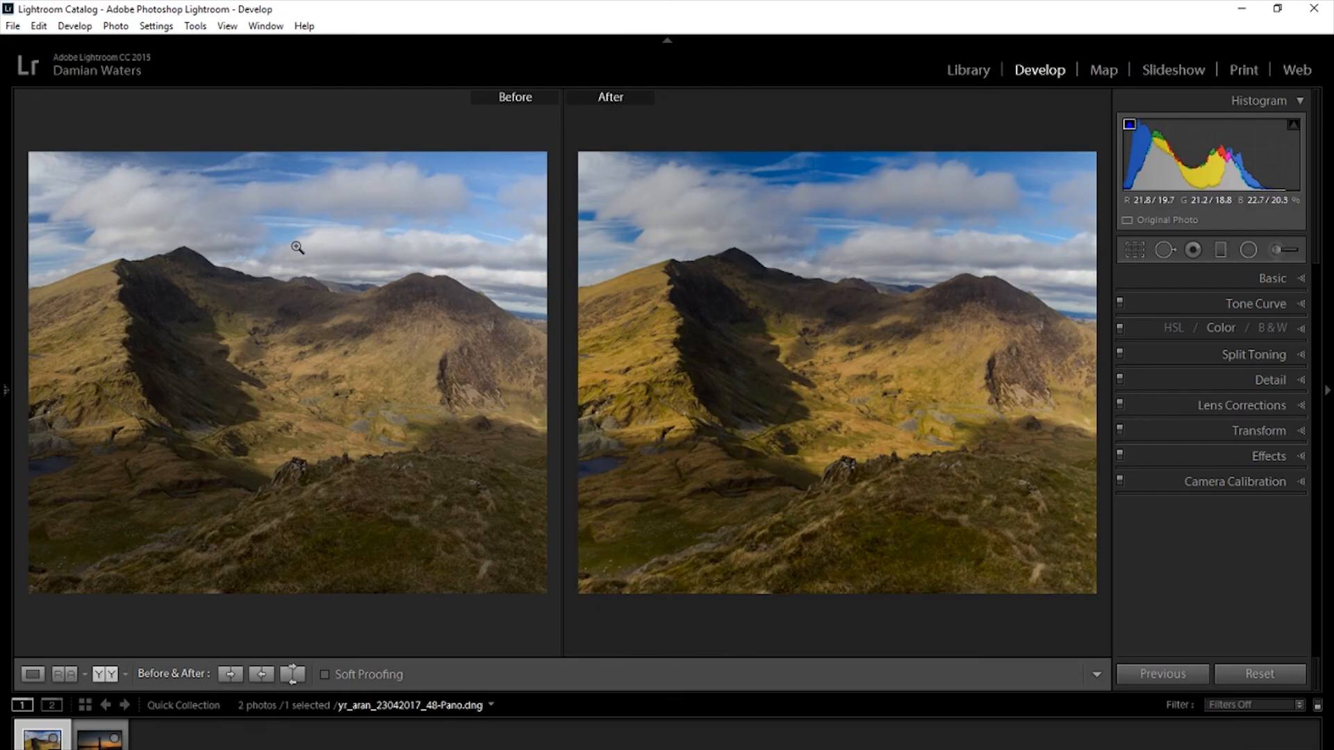
left_click(107, 677)
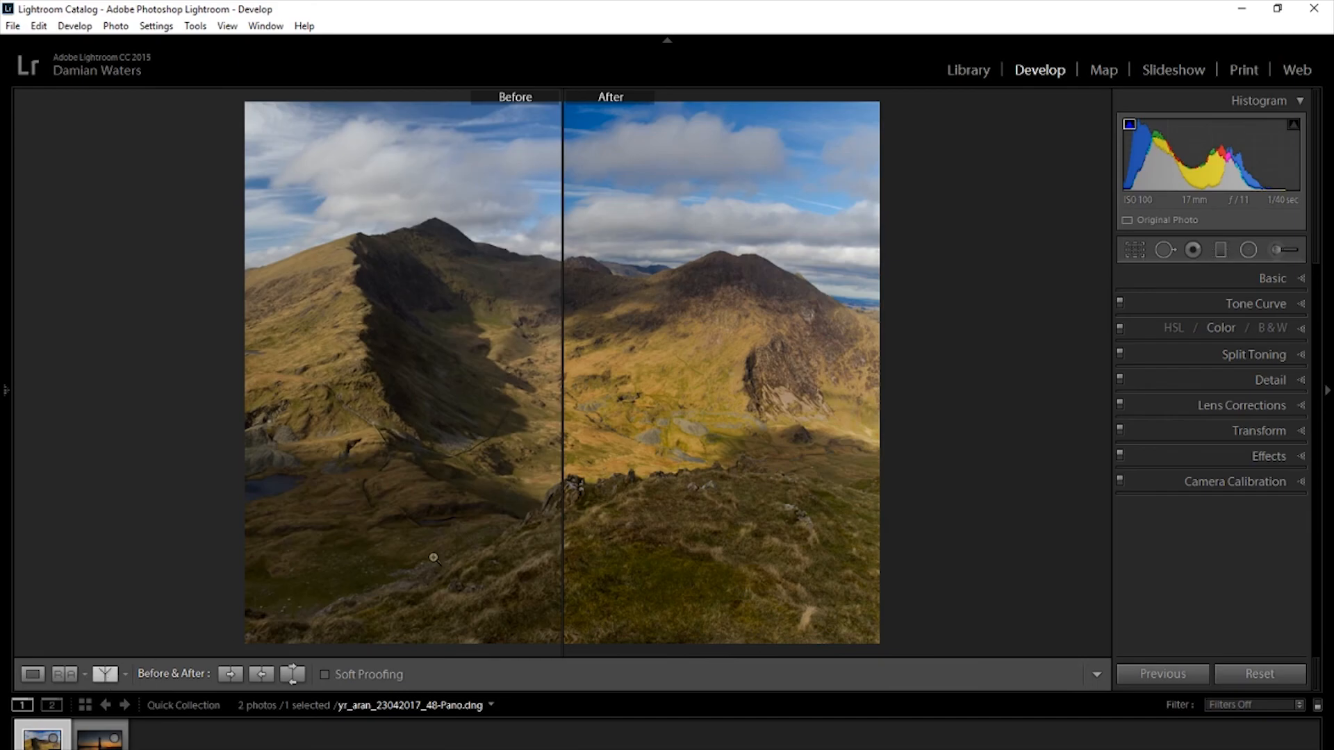